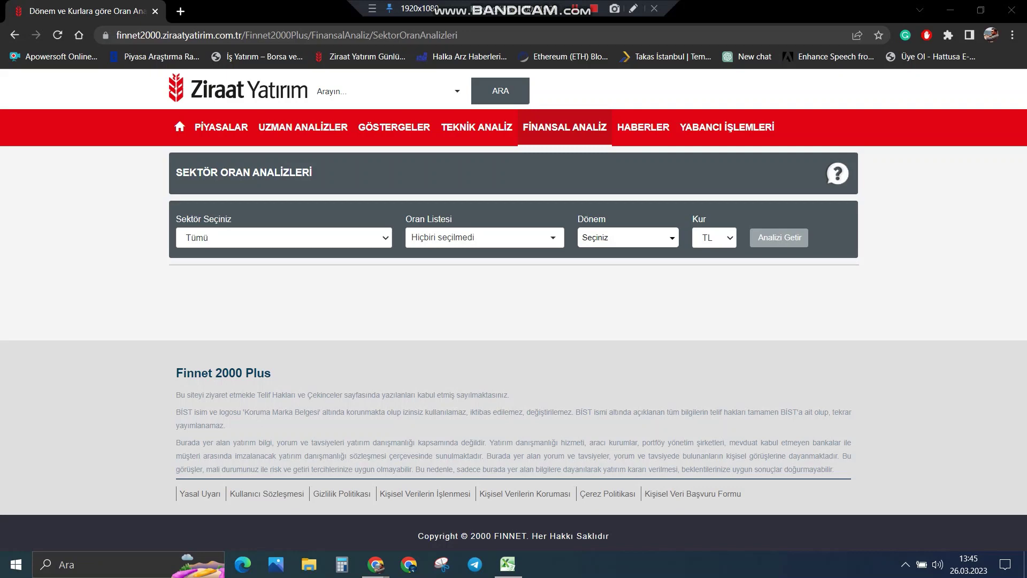
Choose Metal Ana Sanayi as the sector for the ratio analysis.
click(283, 237)
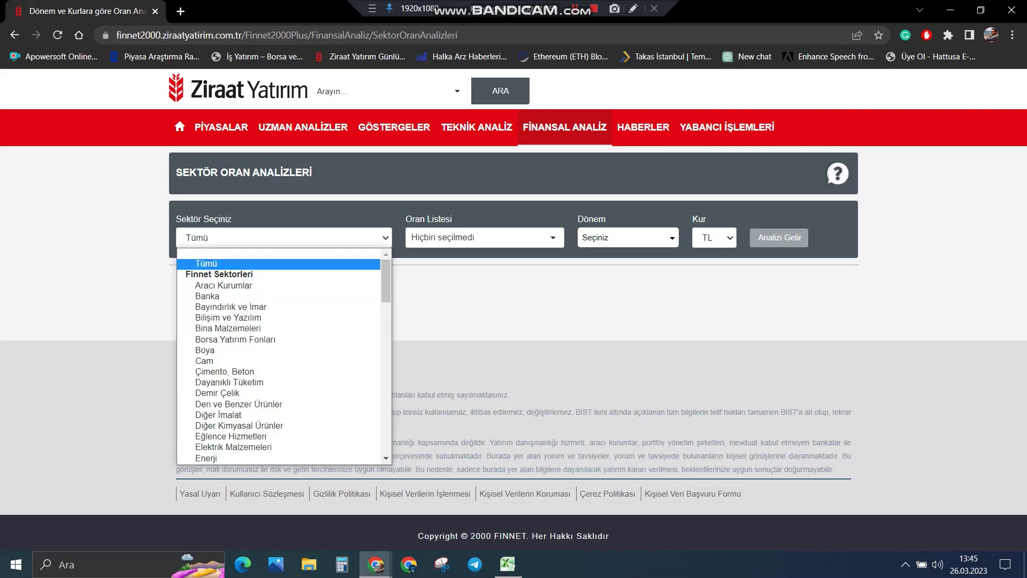
scroll(284, 355, down, 14)
scroll(279, 356, up, 5)
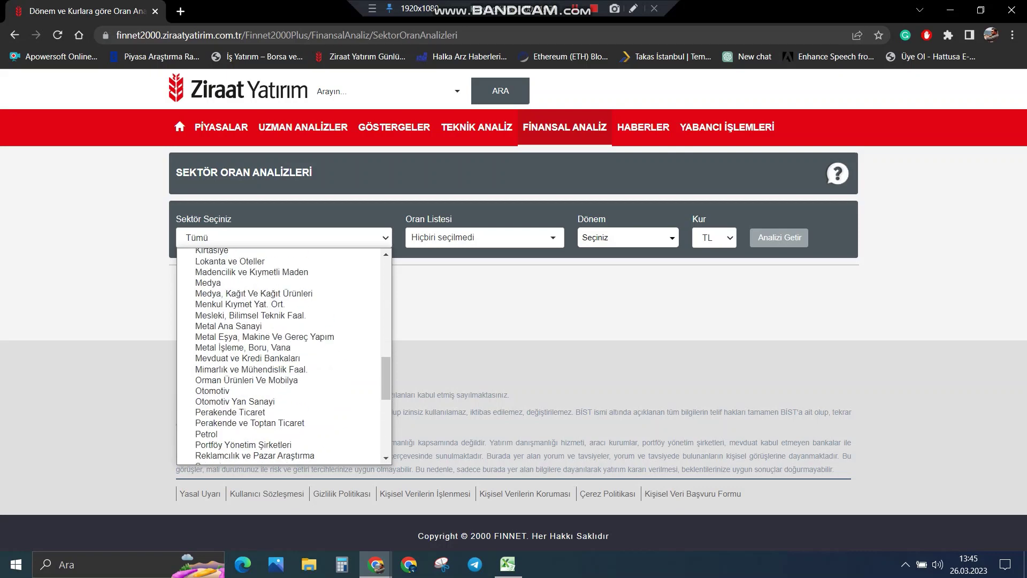
click(228, 326)
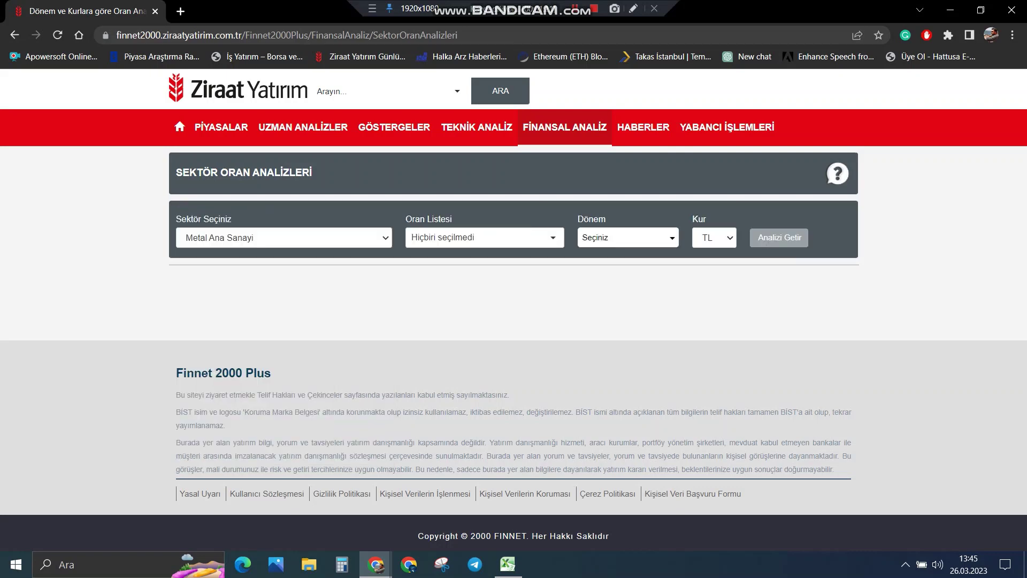
Include the profitability ratios Esas Faaliyet Kar Marjı (Yıllık) and Özsermaye Karlılığı (%) in the analysis.
click(484, 237)
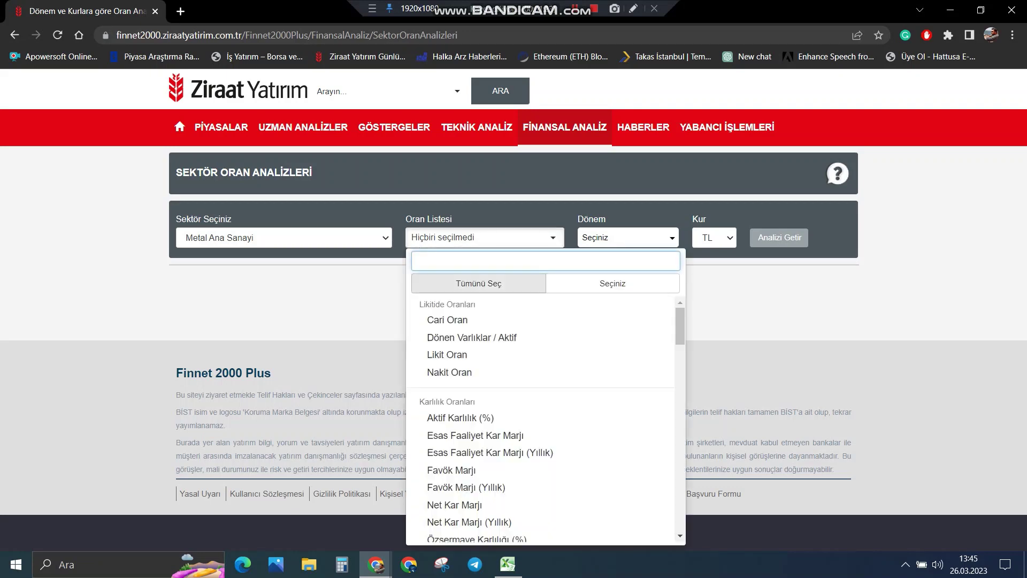
scroll(482, 372, down, 3)
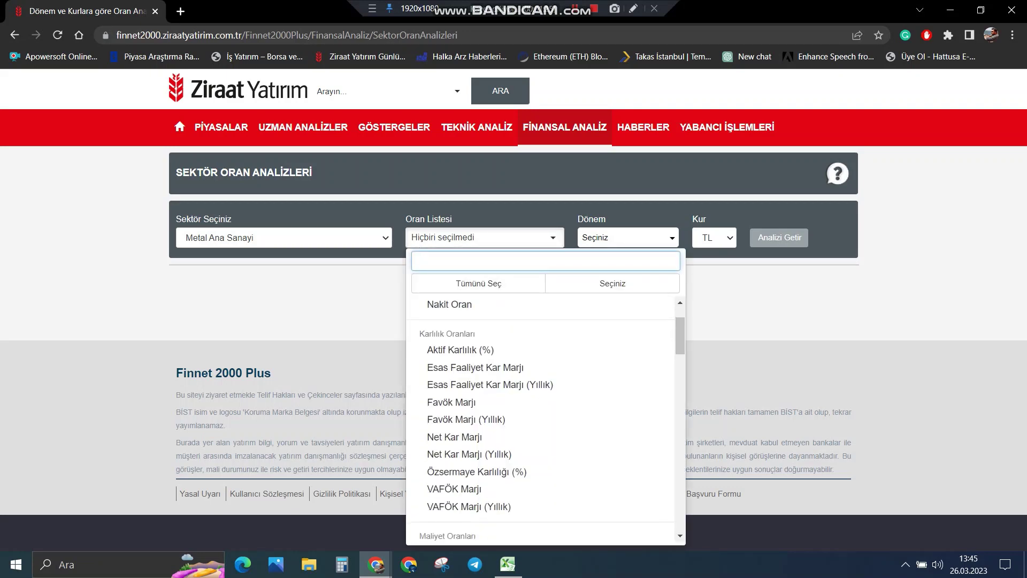
click(490, 319)
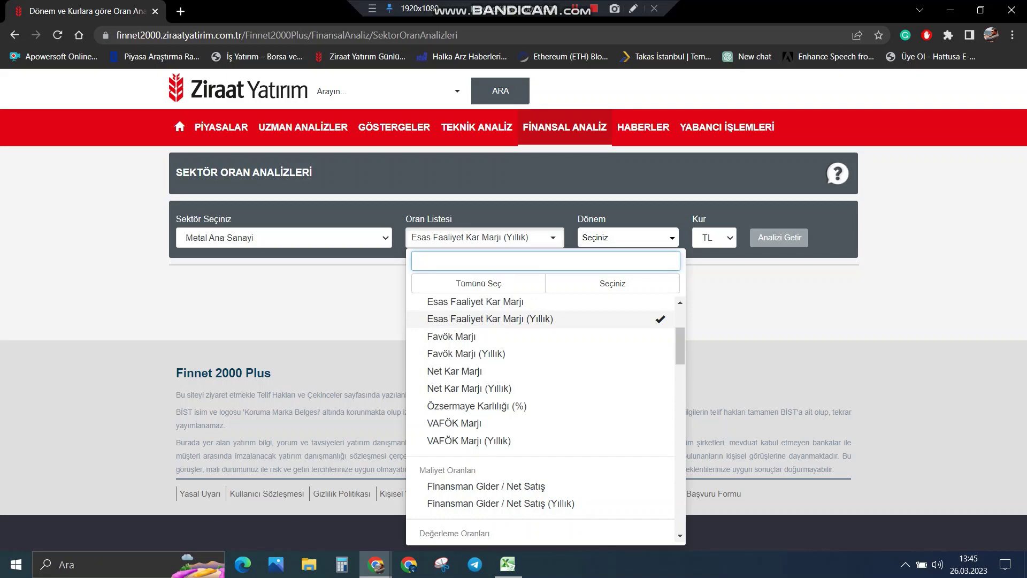
click(477, 406)
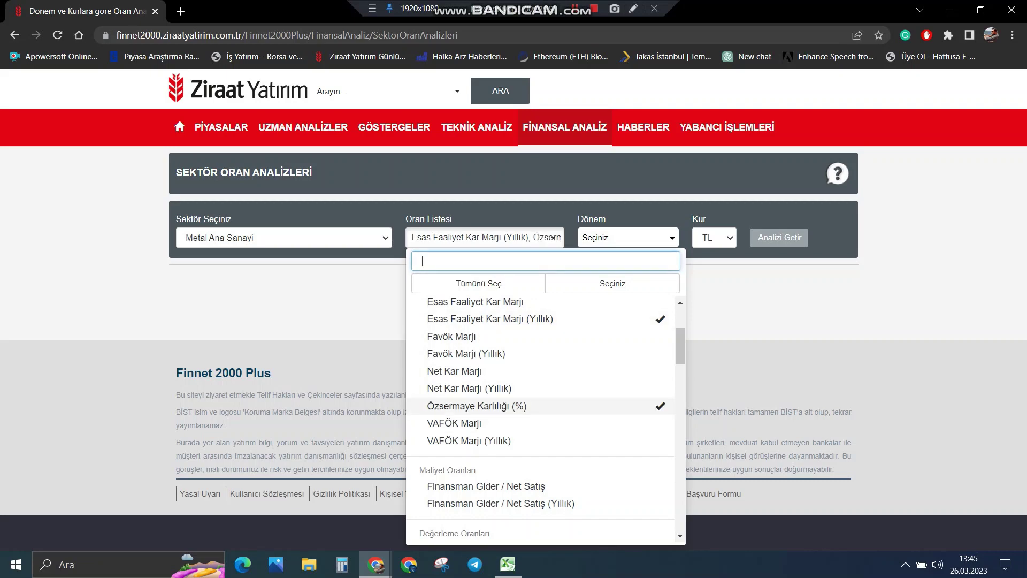
Add the valuation ratios Firma Değeri / Esas Faaliyet Karı, Fiyat Kazanç and PD / DD to the ratio selection.
scroll(476, 405, down, 3)
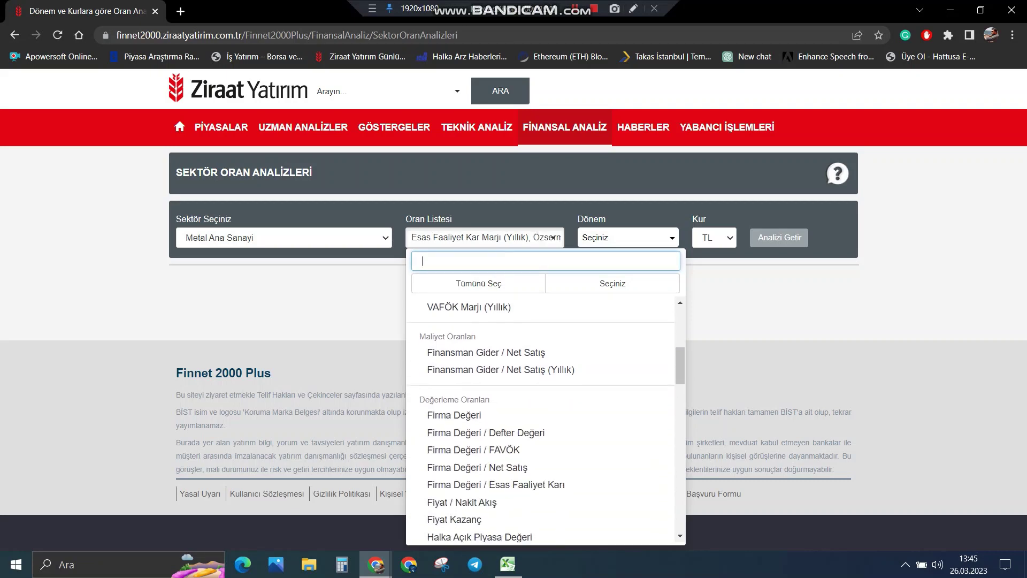
scroll(477, 417, down, 1)
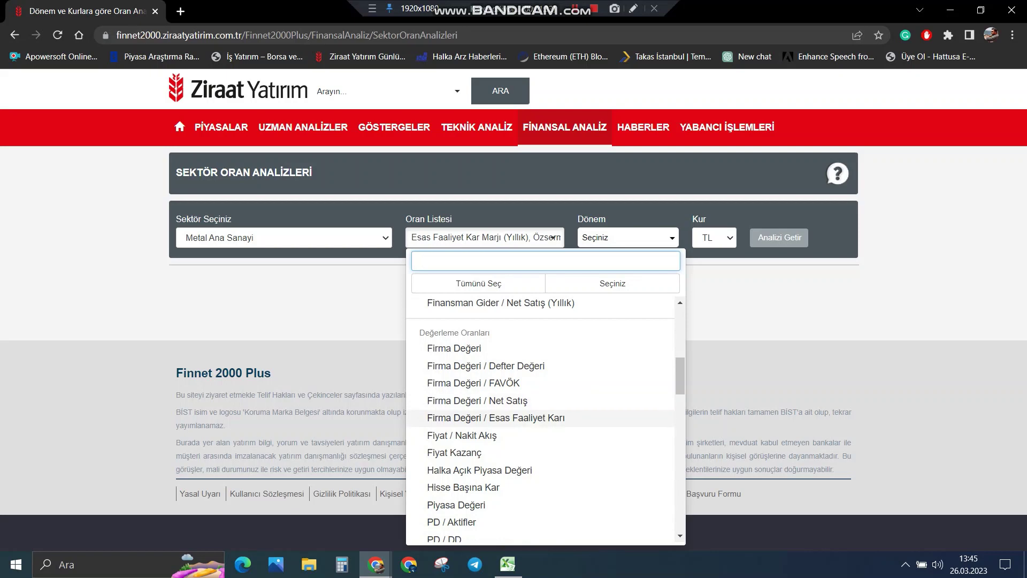
click(497, 417)
scroll(496, 417, down, 1)
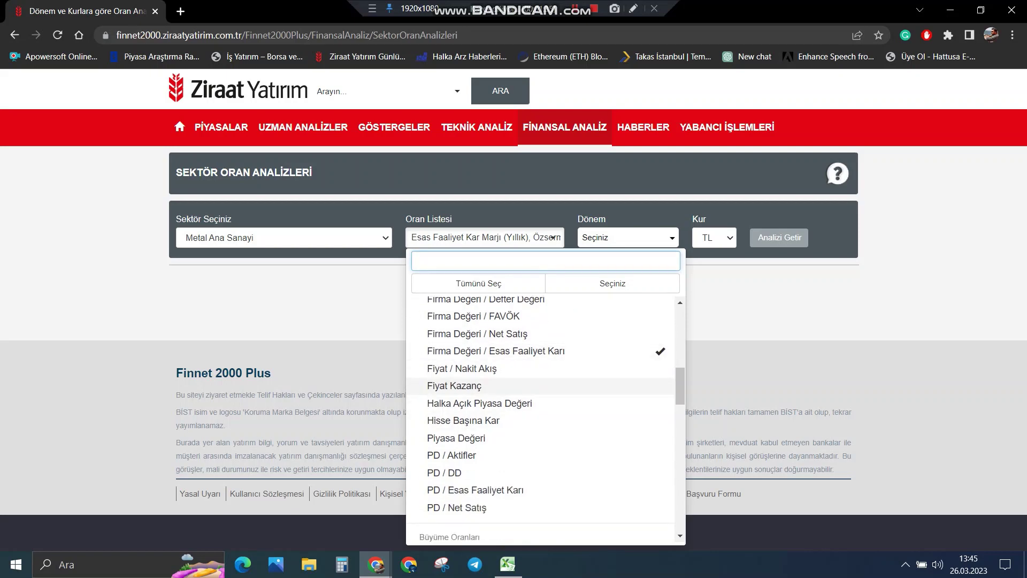
click(455, 385)
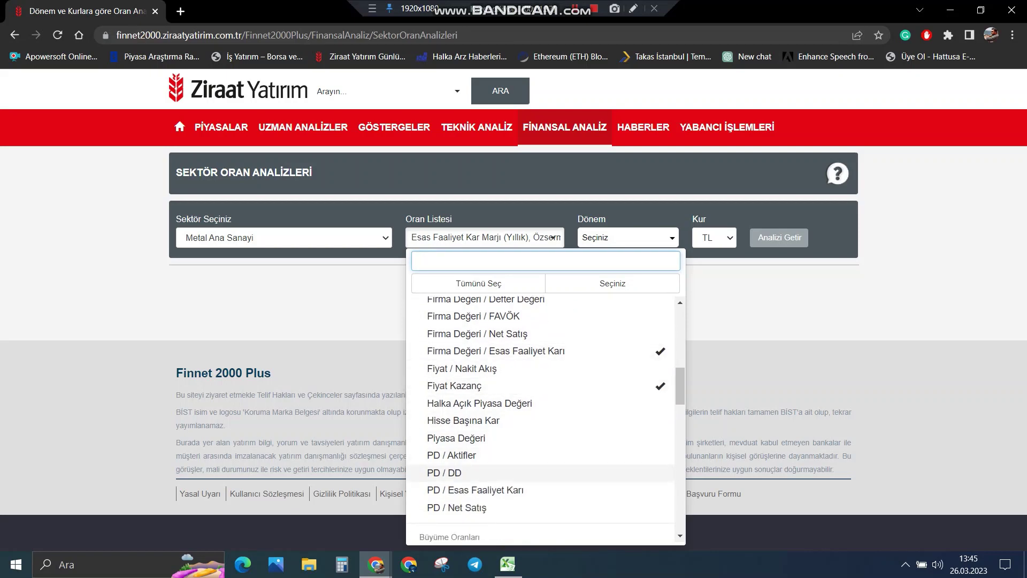
click(444, 472)
Add the growth ratios Net Kar Büyüme (%) (Yıllık) and Esas Faaliyet Karı Büyüme (%) (Yıllık), leaving FAVÖK Büyüme (%) (Yıllık) unselected.
scroll(482, 422, down, 5)
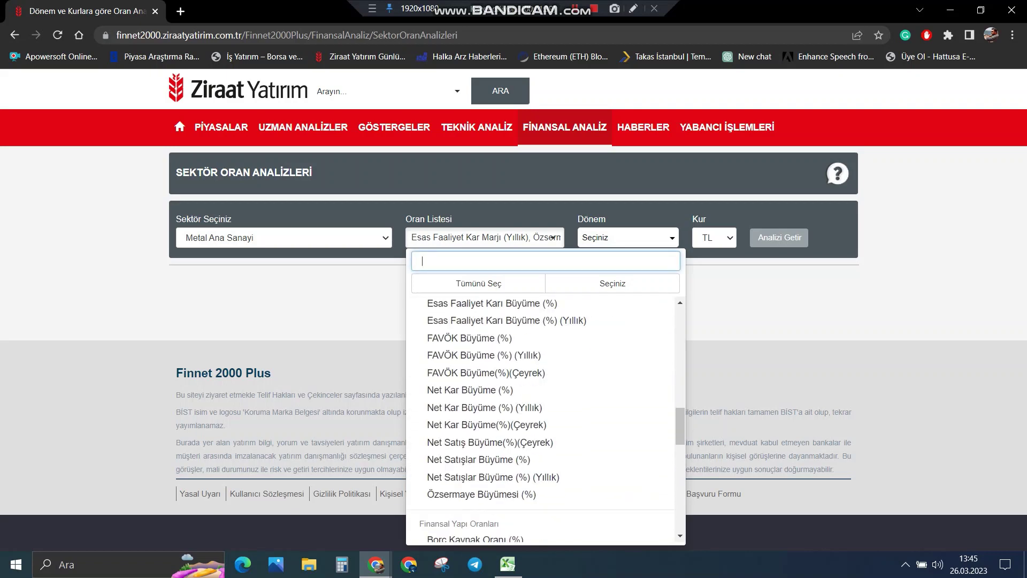
click(483, 355)
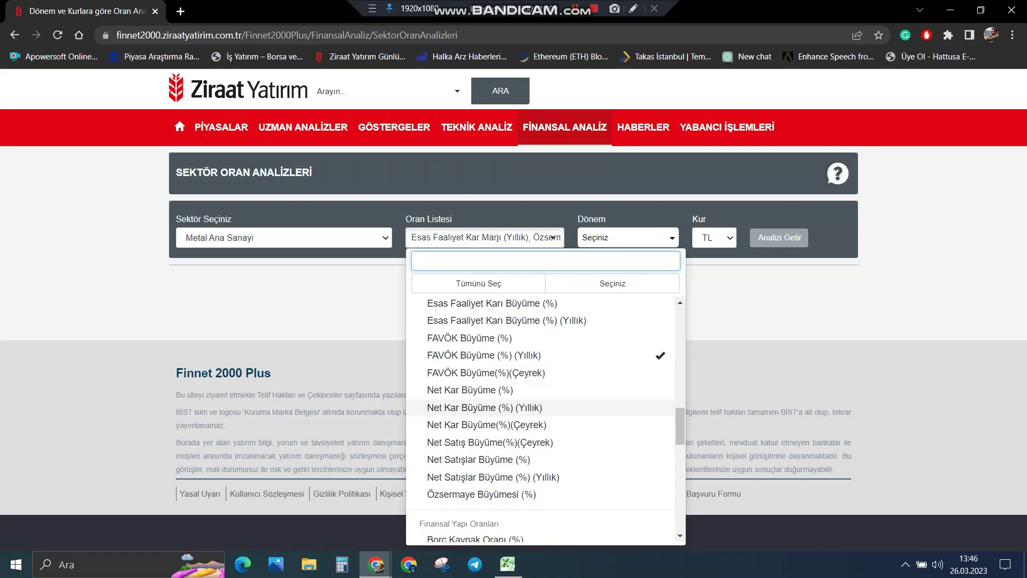
click(471, 407)
click(471, 355)
click(471, 320)
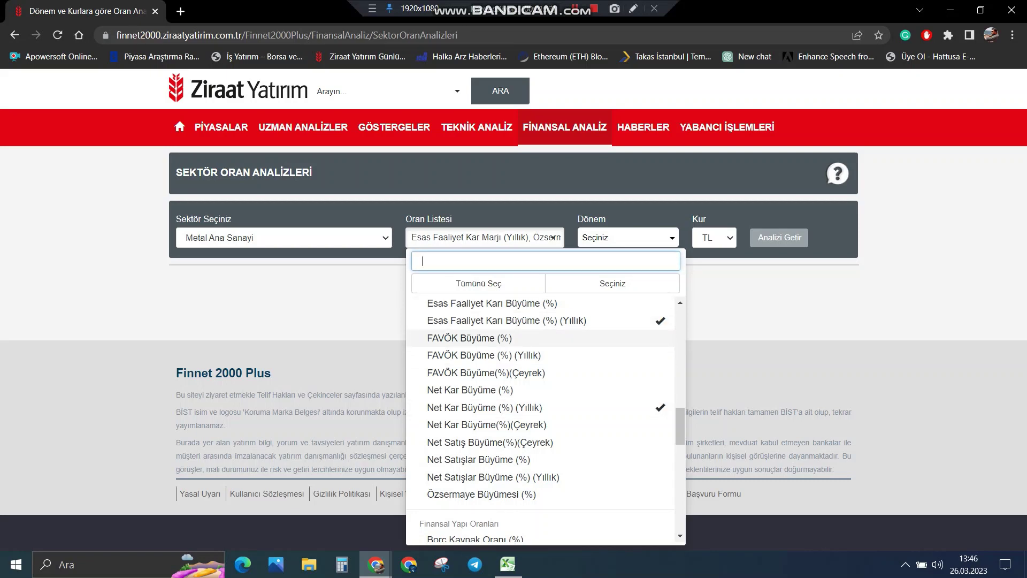
key(Escape)
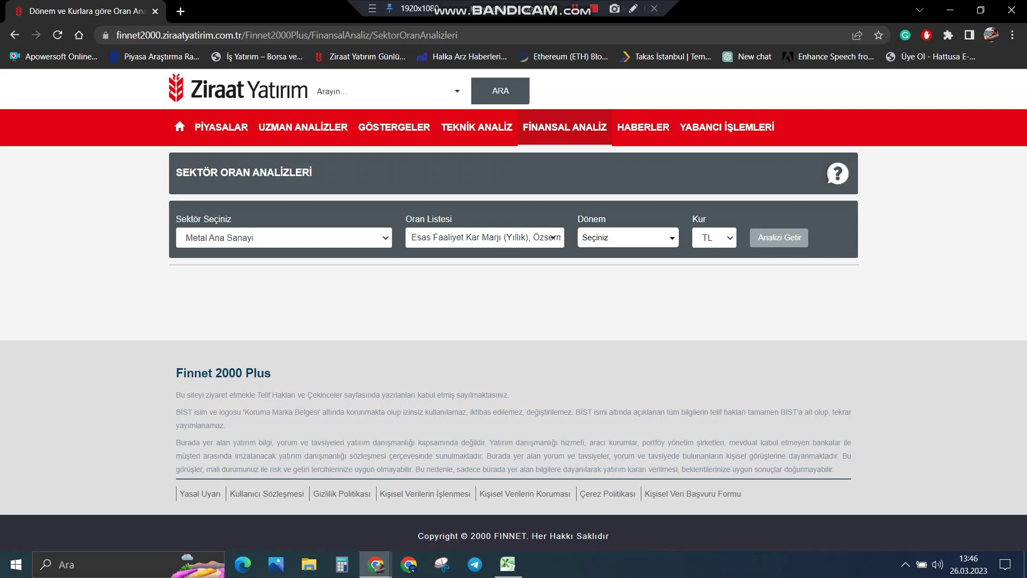
Set the period to 2022/12, retrieve the sector analysis and look through the resulting company table.
click(628, 237)
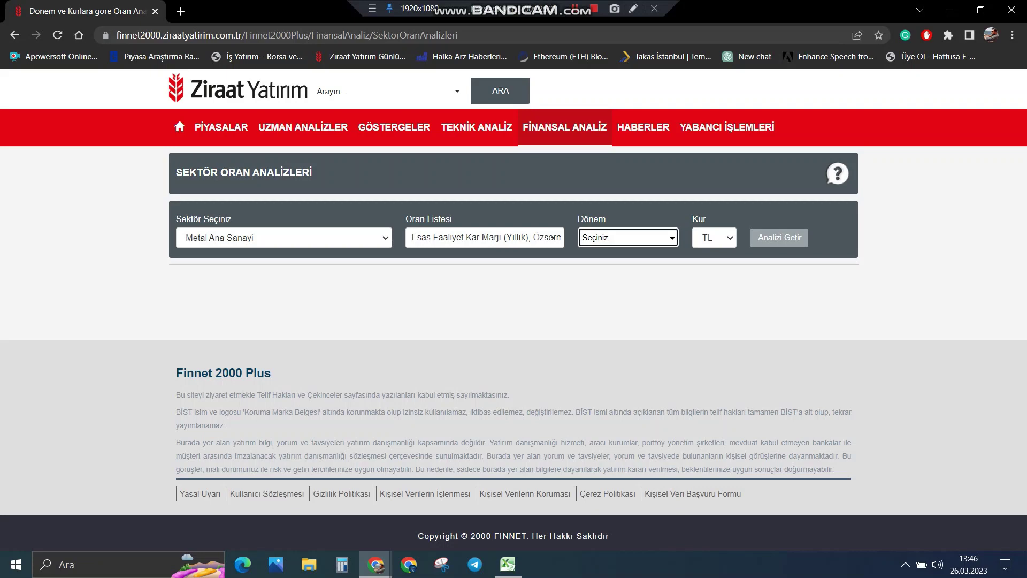
click(625, 295)
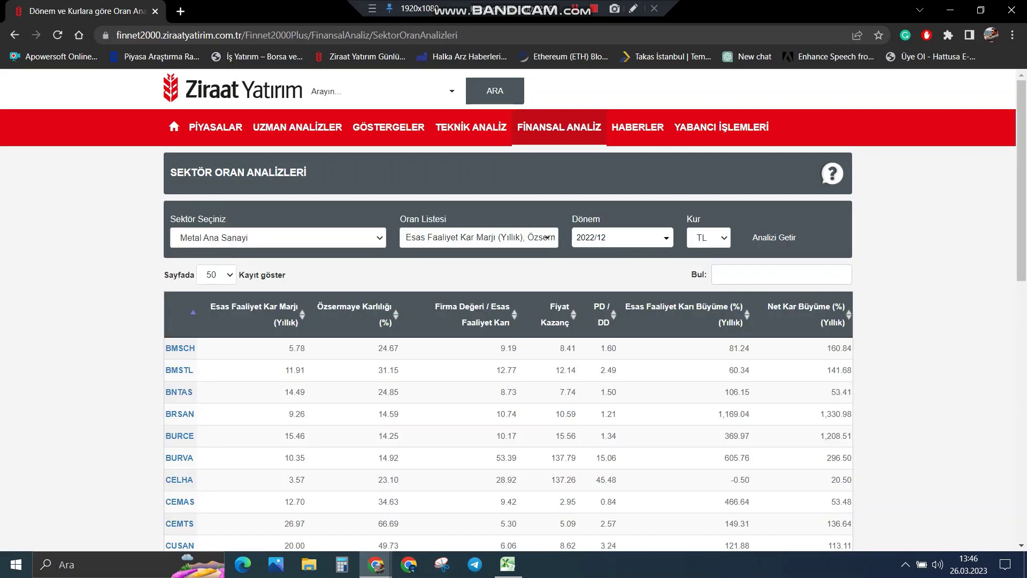
scroll(513, 310, down, 9)
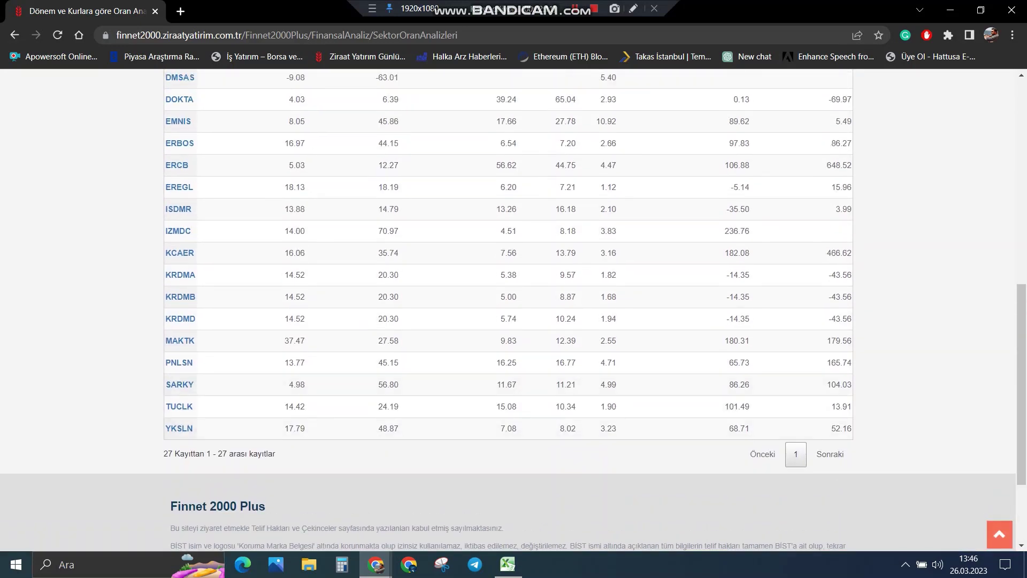
scroll(514, 310, up, 8)
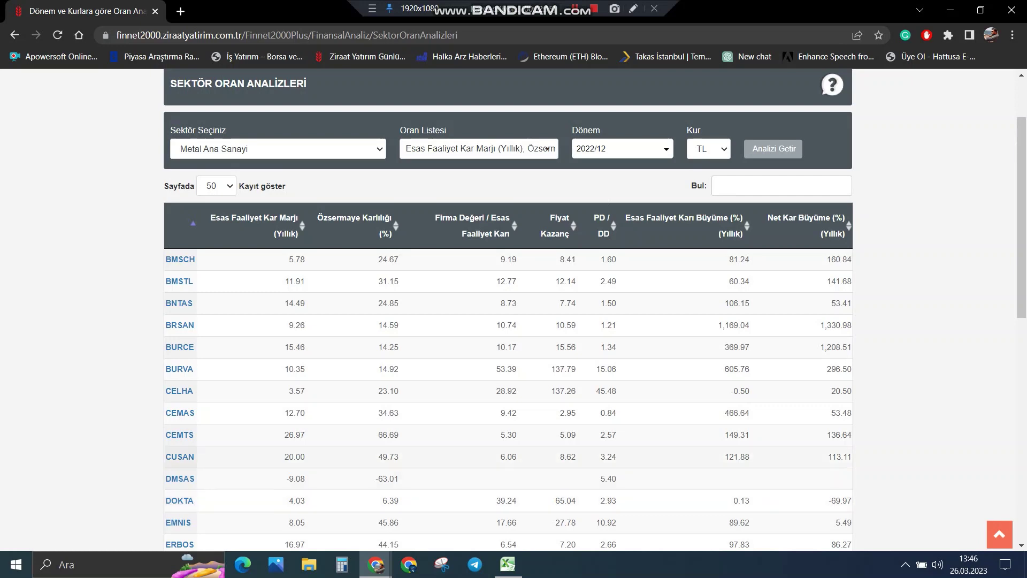
Sort the companies by Esas Faaliyet Kar Marjı (Yıllık) in descending order and temporarily underline the two highest values.
double_click(254, 225)
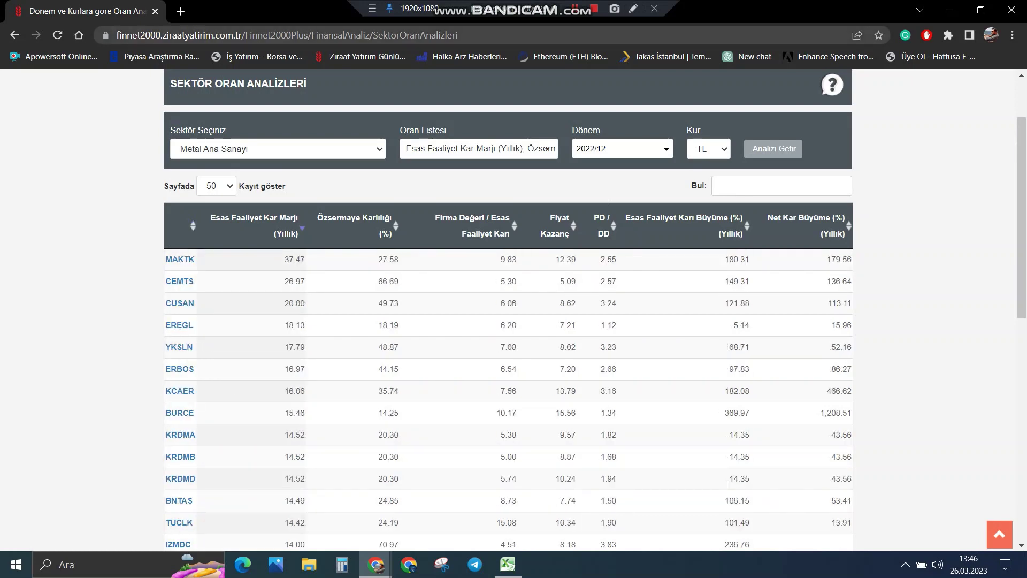
click(633, 8)
mouse_move(277, 268)
mouse_down()
mouse_move(309, 264)
mouse_move(312, 288)
mouse_up()
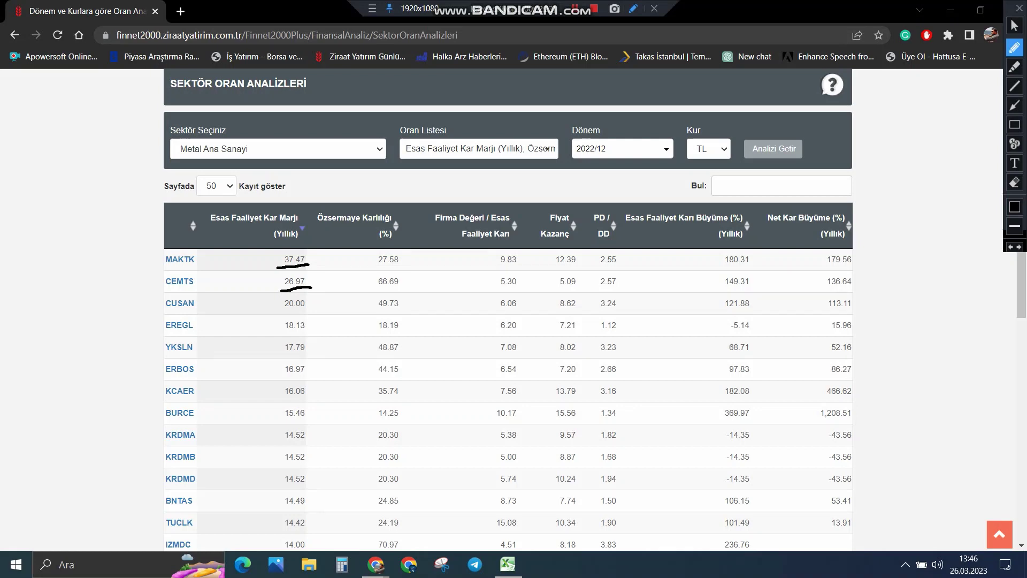
key(Escape)
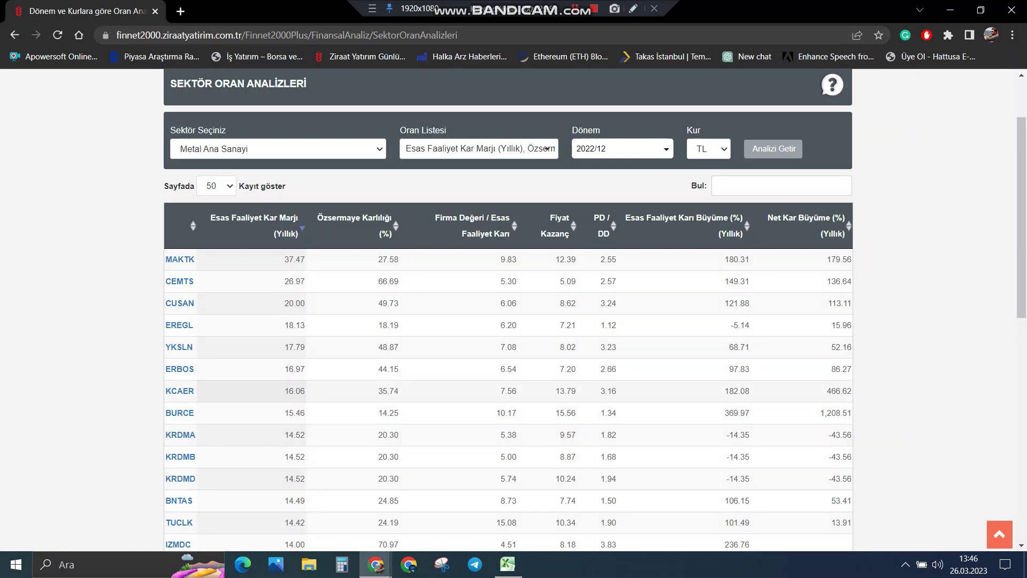
Sort the companies by Özsermaye Karlılığı (%) in descending order and temporarily underline the two highest values.
click(357, 225)
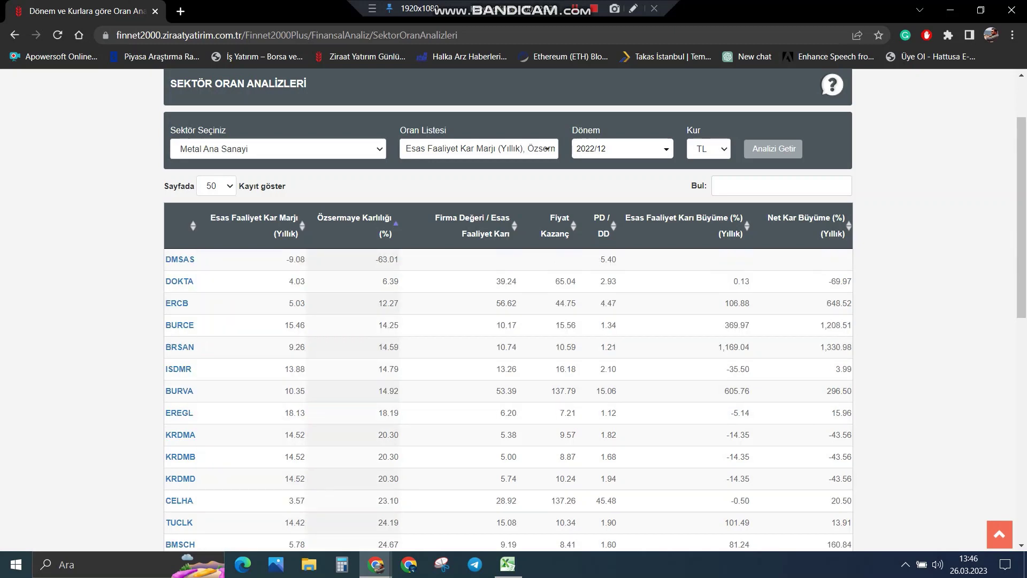
click(358, 226)
click(634, 8)
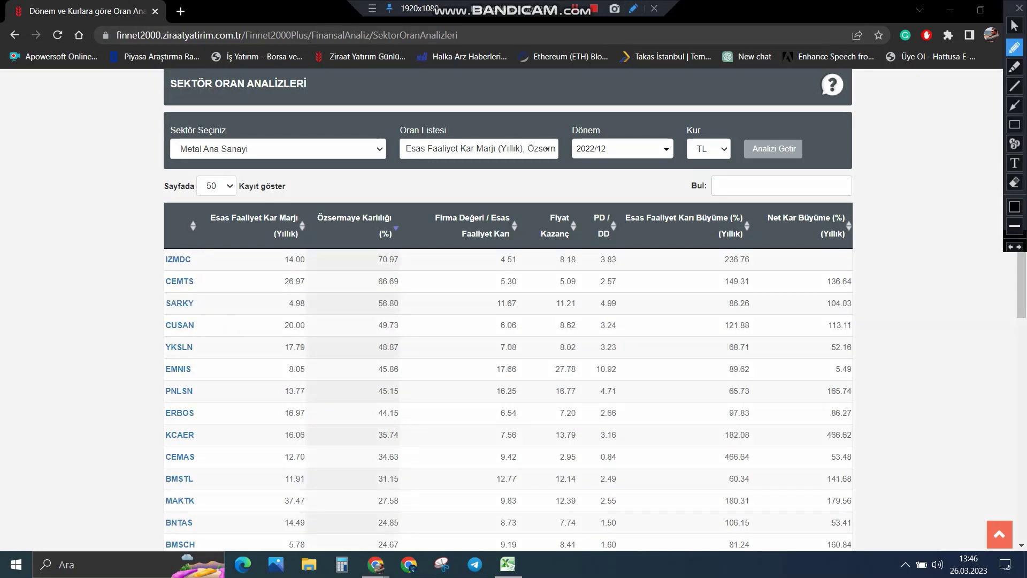
drag(372, 271, 402, 265)
drag(368, 295, 412, 288)
key(Escape)
Sort the companies by Firma Değeri / Esas Faaliyet Karı in ascending order and temporarily underline the two lowest values.
click(472, 225)
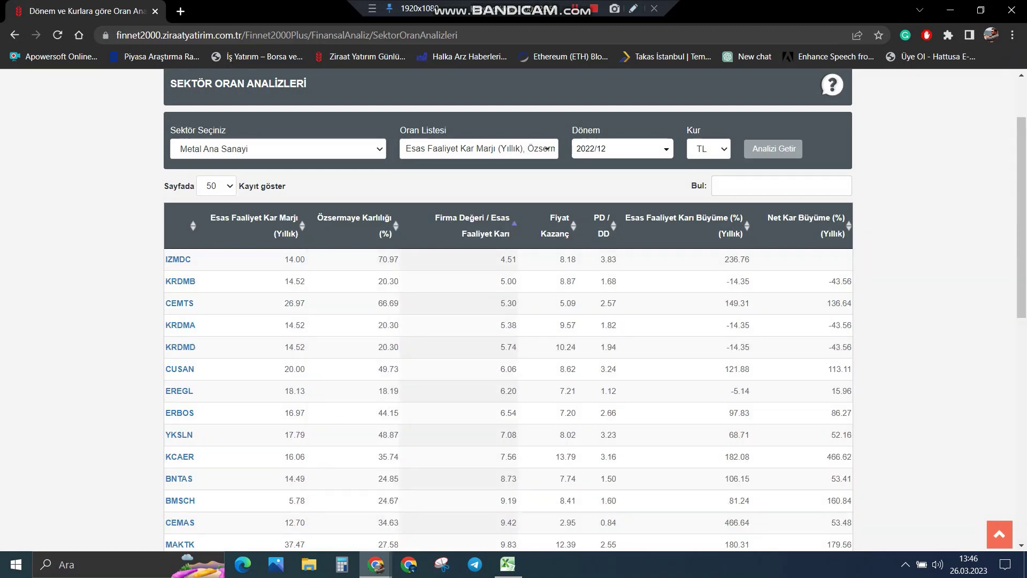
click(633, 8)
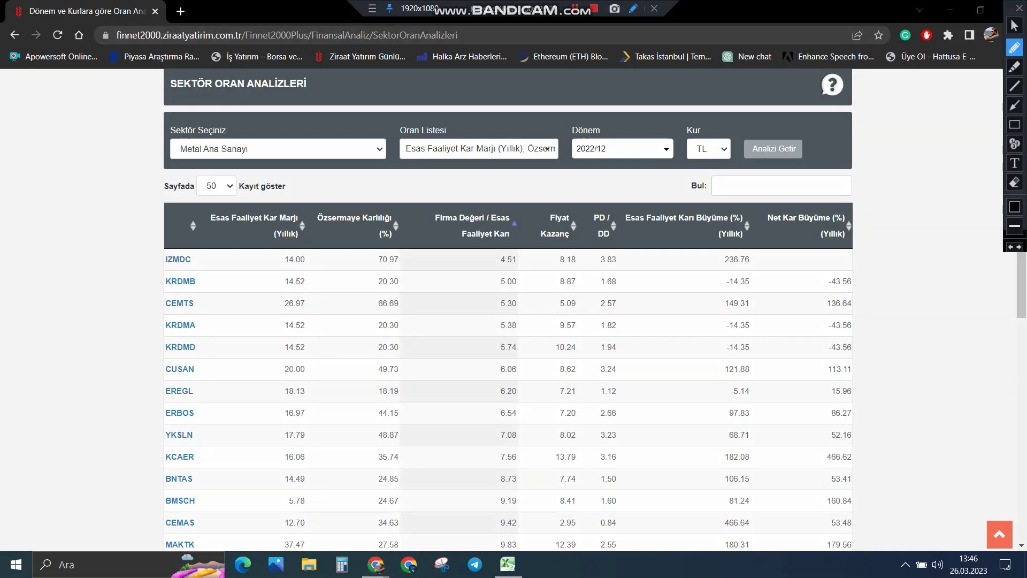
mouse_move(491, 263)
mouse_down()
mouse_move(530, 265)
mouse_move(526, 286)
mouse_up()
key(Escape)
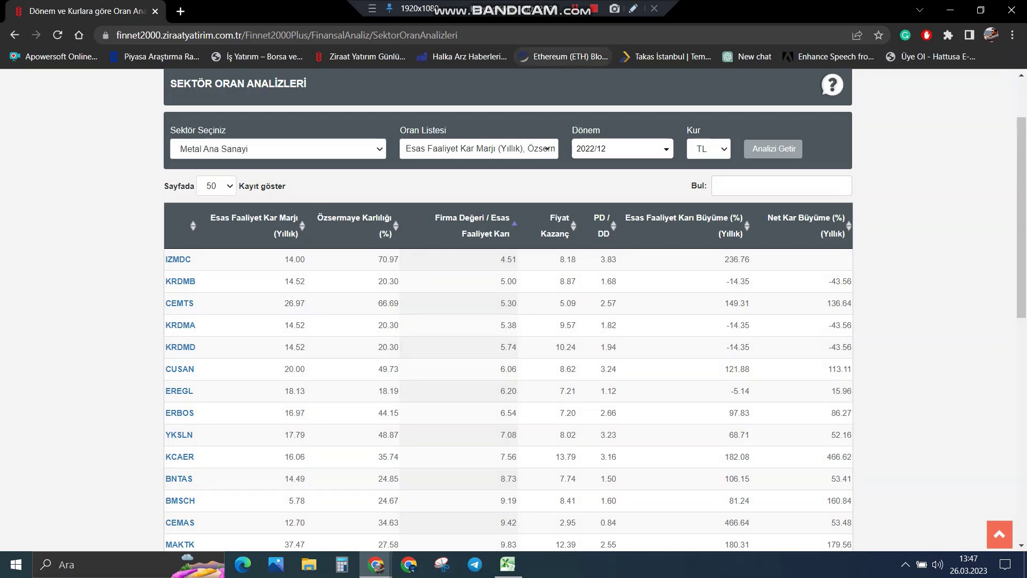
Sort the companies by Fiyat Kazanç in ascending order and temporarily underline the two lowest values.
click(557, 225)
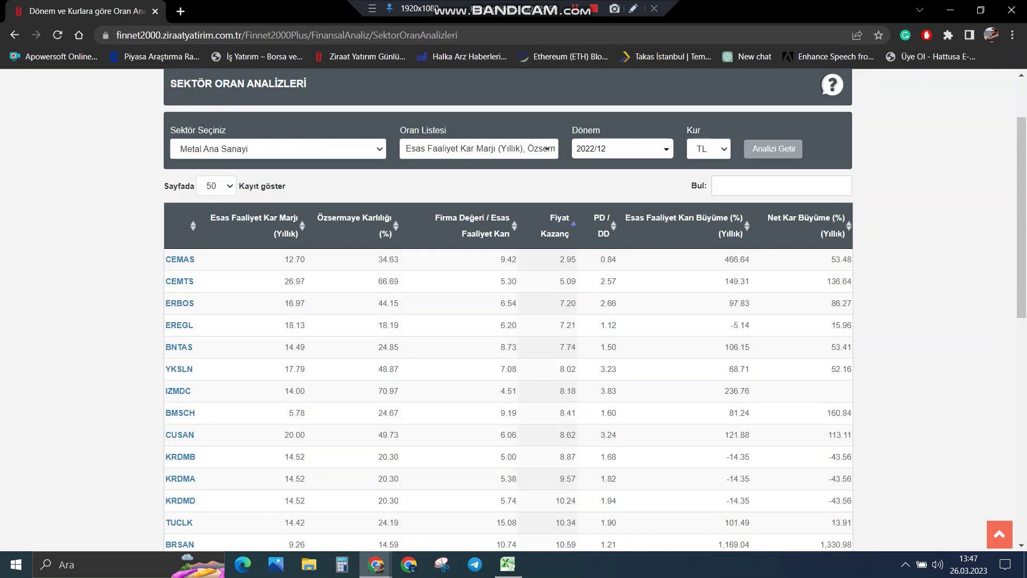
click(634, 8)
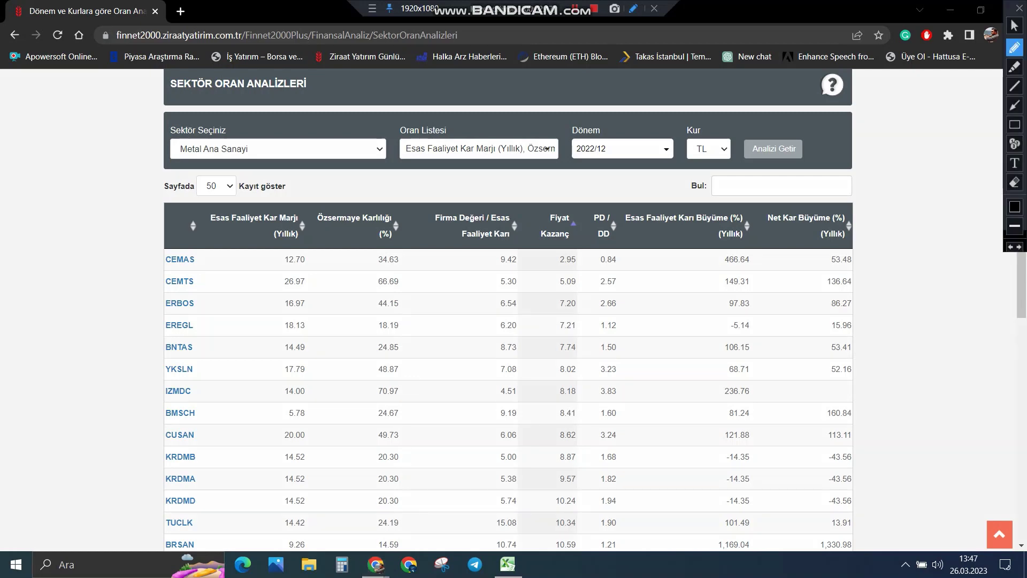
drag(548, 269, 599, 268)
drag(550, 293, 580, 286)
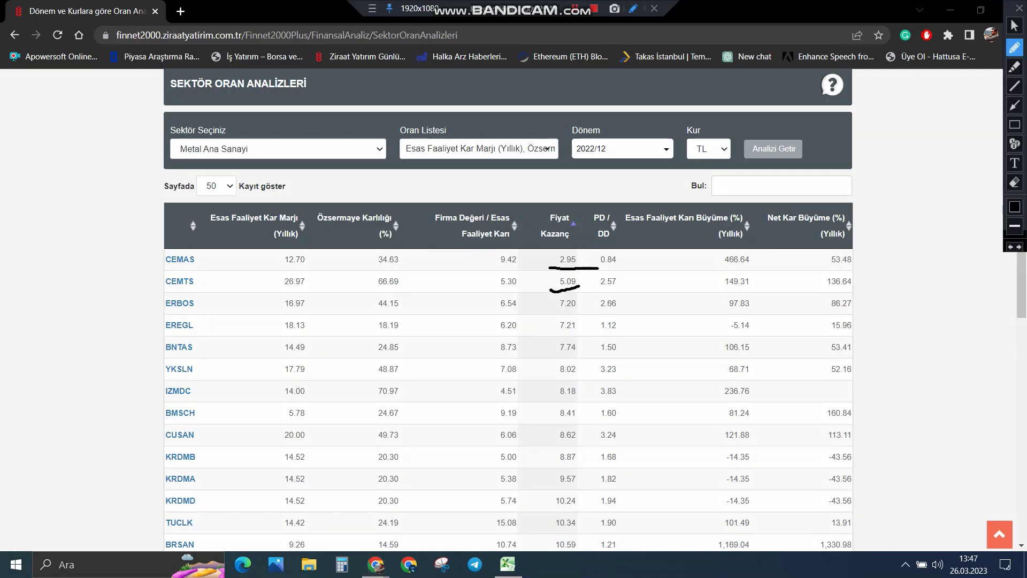
key(Escape)
Sort the companies by PD / DD in ascending order and temporarily underline the two lowest values.
click(603, 225)
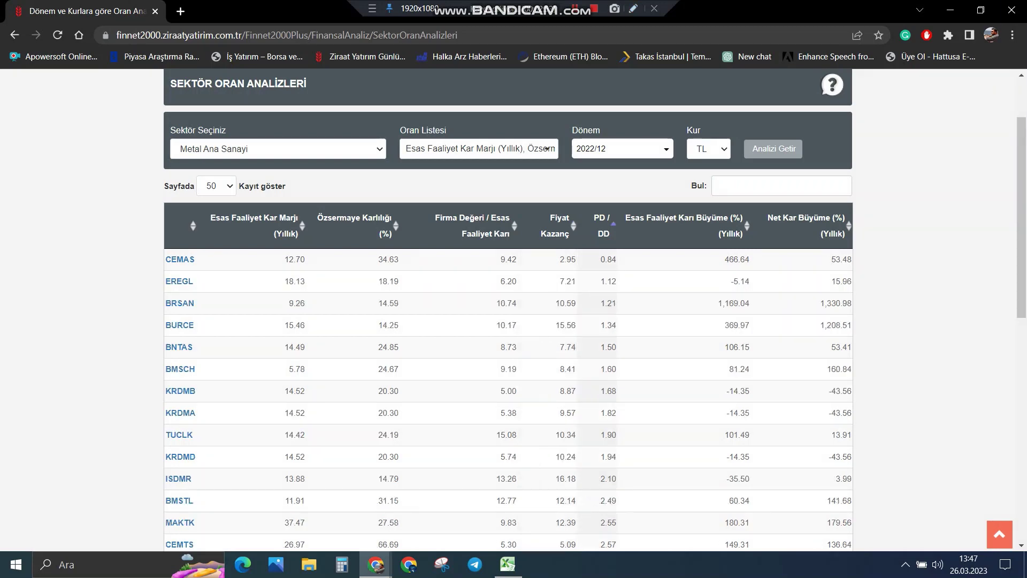
click(633, 8)
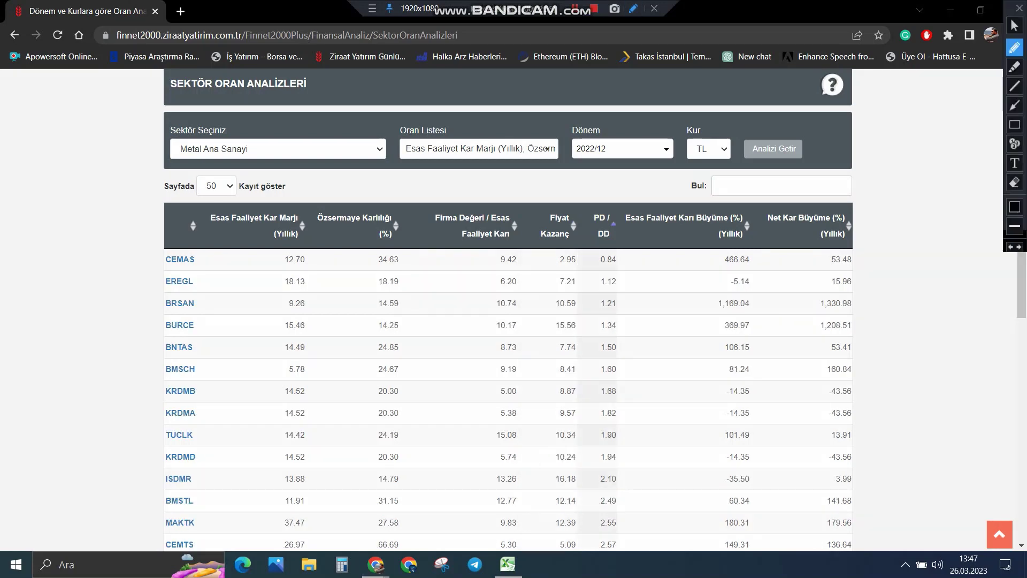
mouse_move(595, 268)
mouse_down()
mouse_move(629, 264)
mouse_move(624, 287)
mouse_up()
key(Escape)
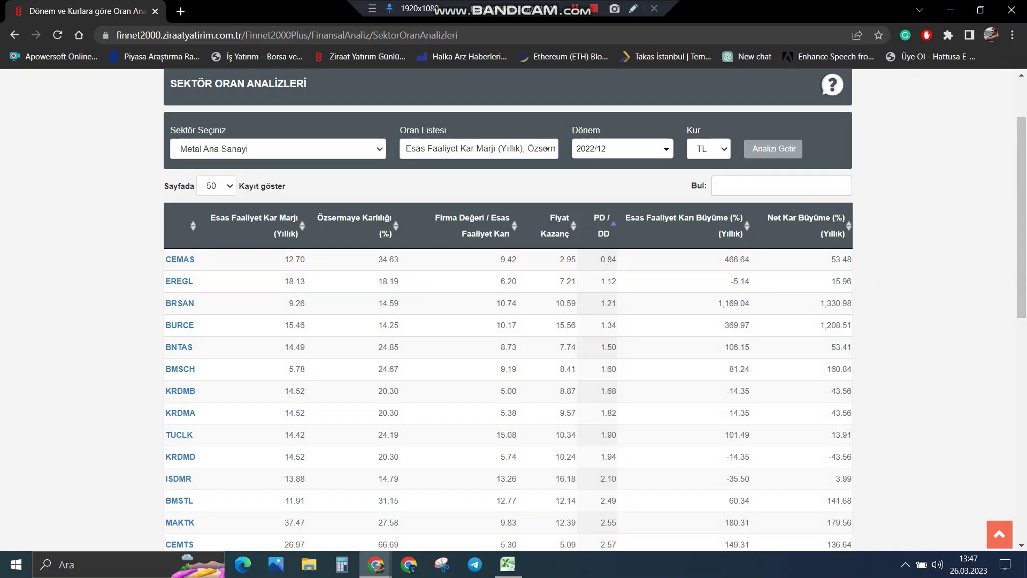
Sort the companies by Esas Faaliyet Karı Büyüme (%) (Yıllık) in descending order and temporarily underline the two highest values.
double_click(684, 226)
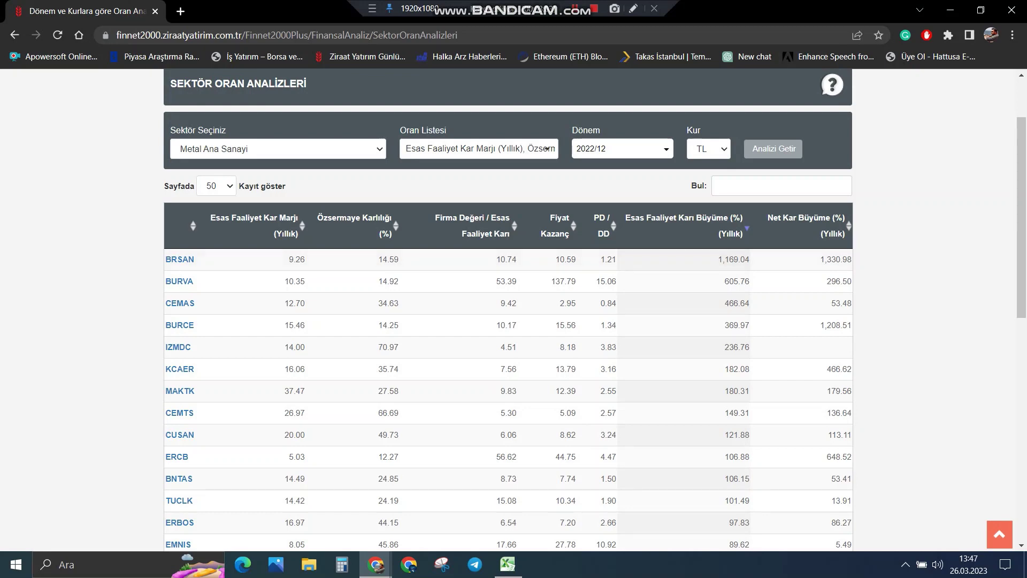
click(633, 8)
drag(708, 271, 765, 268)
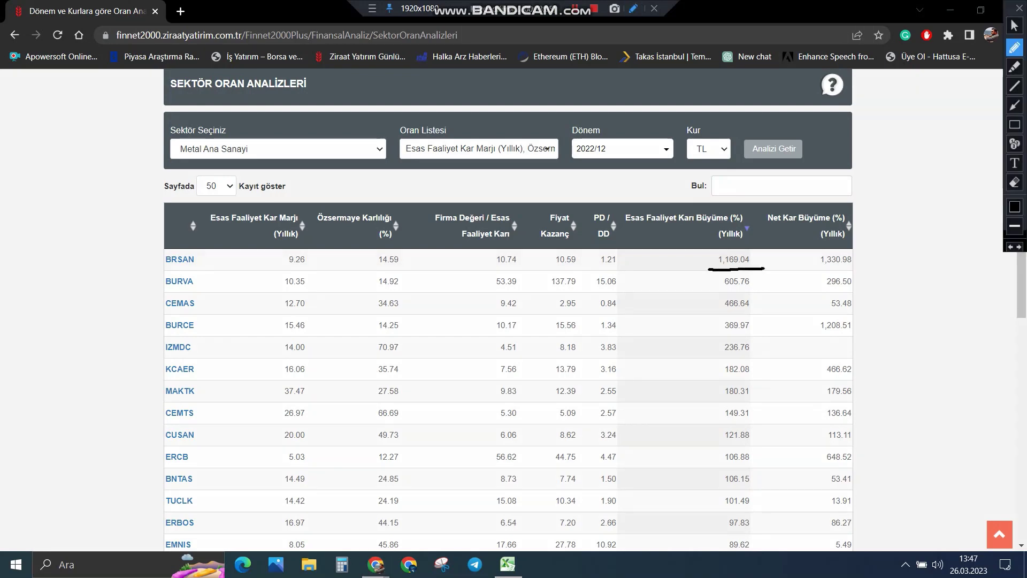
drag(715, 292, 757, 291)
key(Escape)
Sort the companies by Net Kar Büyüme (%) (Yıllık) in descending order and temporarily underline the two highest values.
click(805, 226)
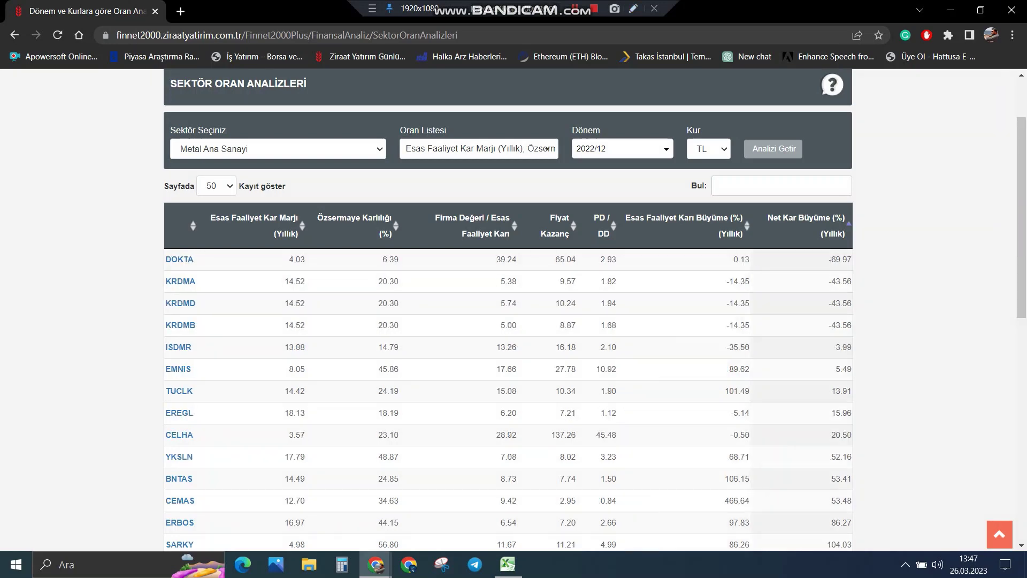
click(806, 225)
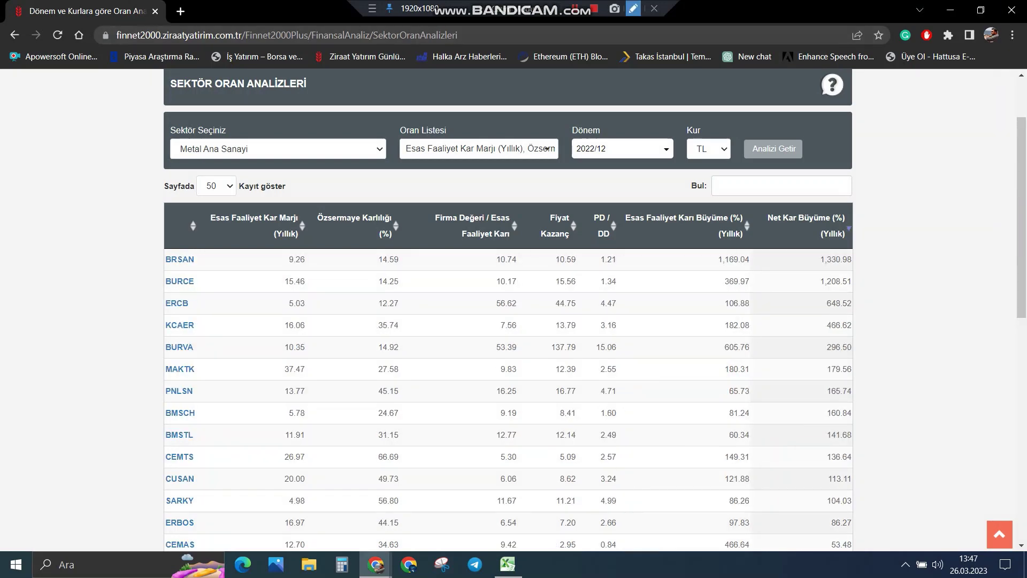
click(634, 8)
drag(813, 266, 866, 265)
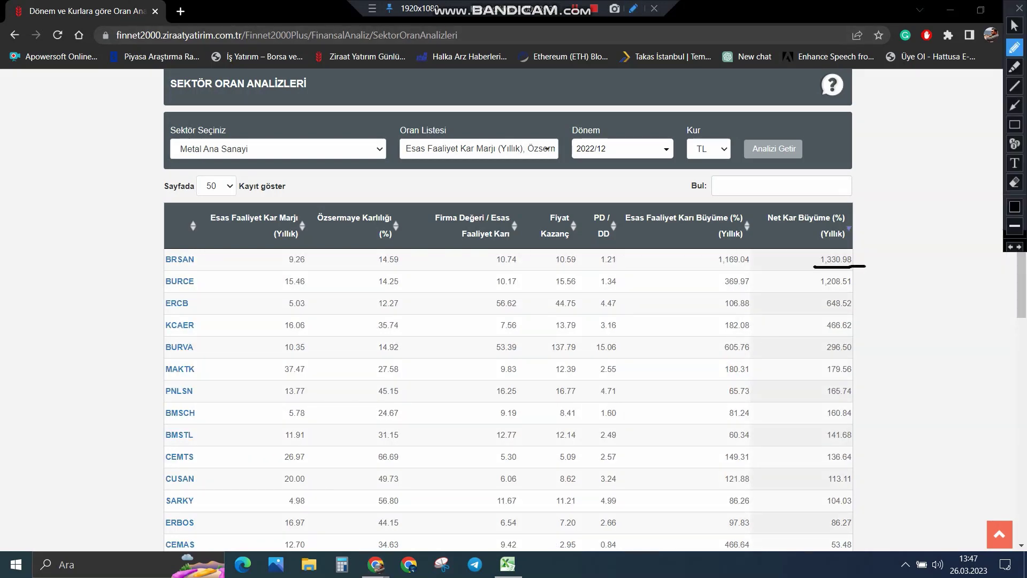
drag(810, 288, 856, 285)
key(Escape)
Switch to the Excel workbook and sort the table by Esas Faaliyet Kar Marjı (Yıllık) from largest to smallest.
click(507, 564)
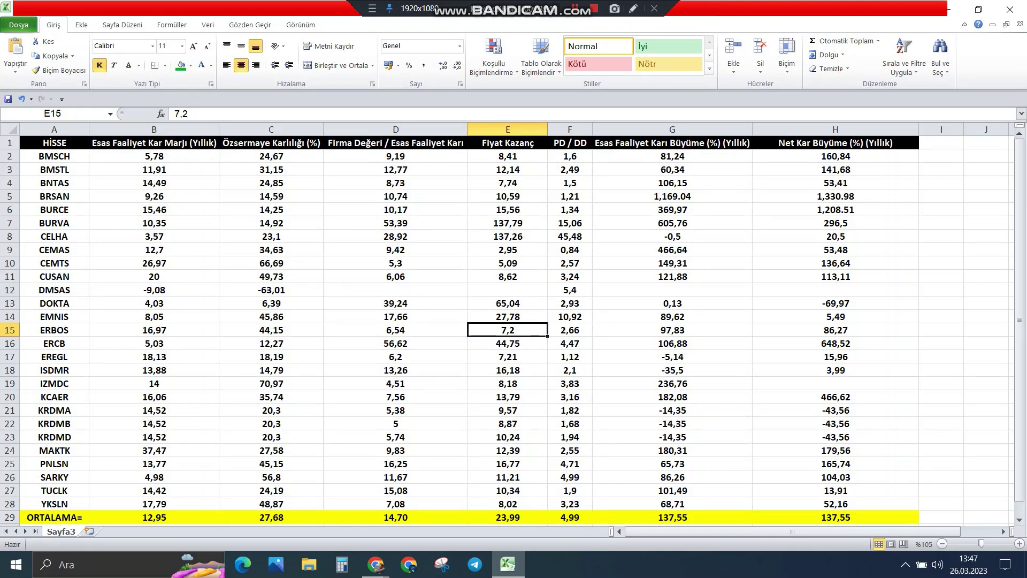
click(154, 142)
right_click(160, 142)
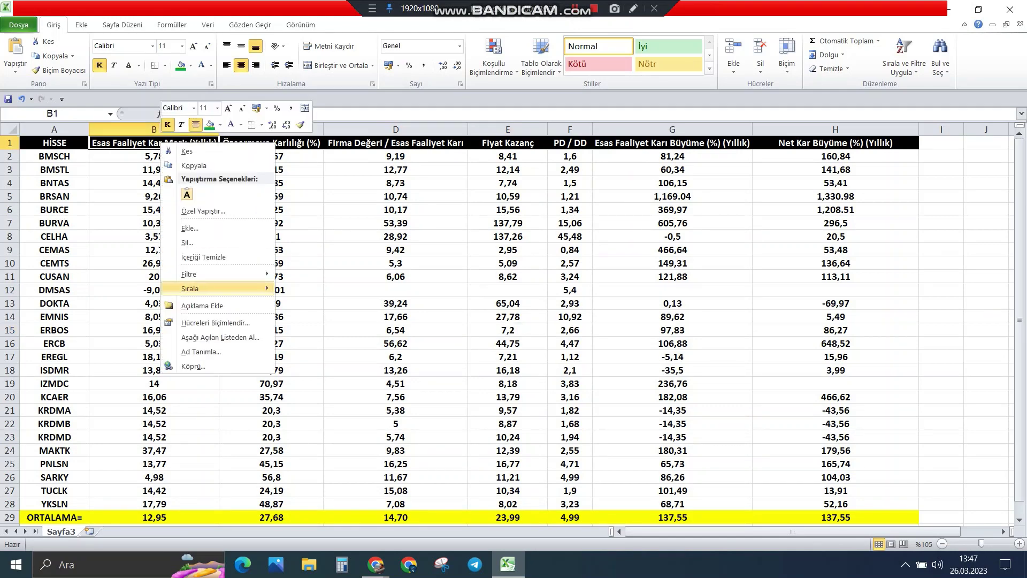
mouse_move(225, 288)
click(321, 304)
click(271, 263)
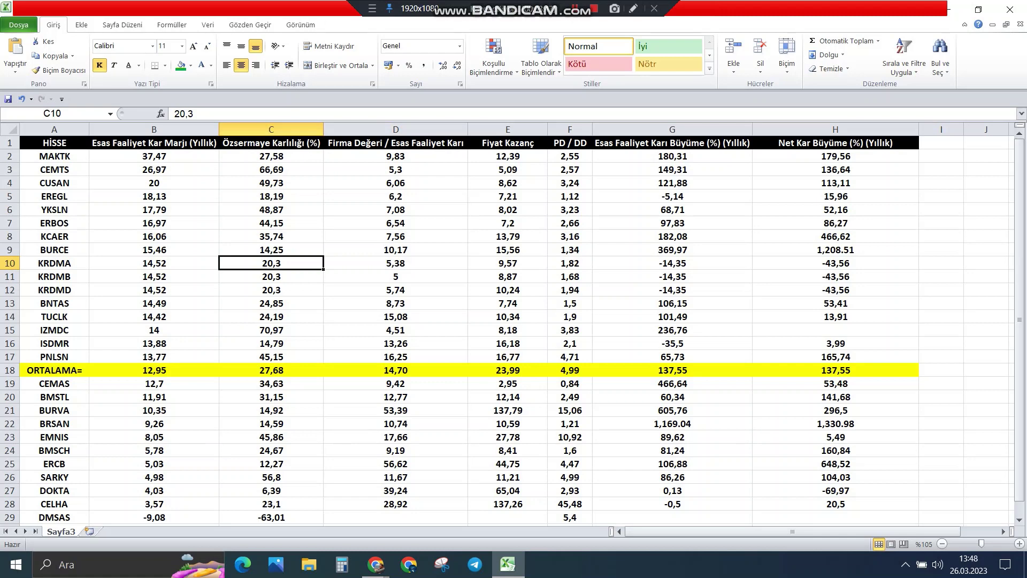
Fill the Esas Faaliyet Kar Marjı values above the ORTALAMA row, B2:B17, with green.
click(54, 196)
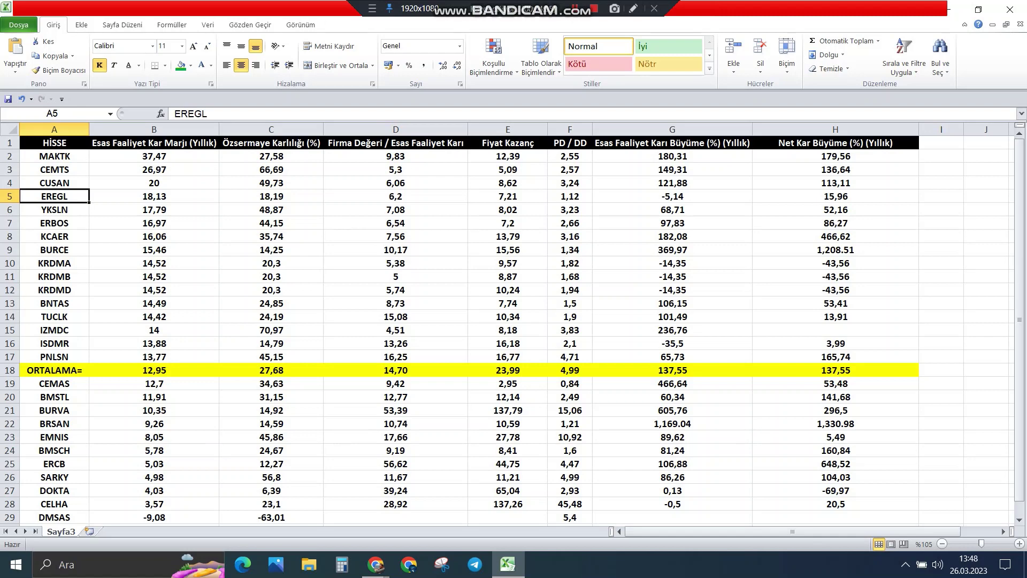
key(Right)
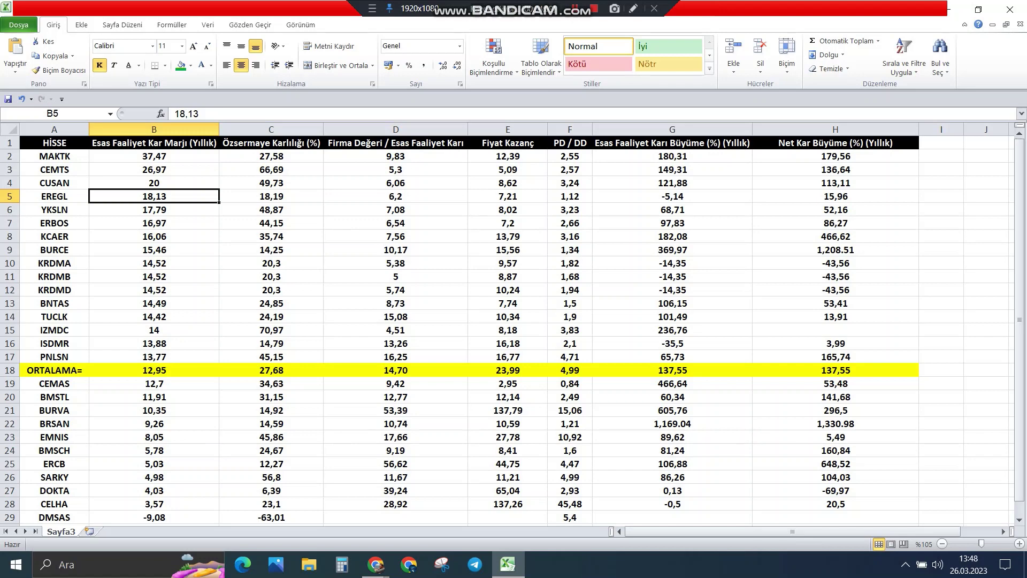
drag(154, 155, 154, 357)
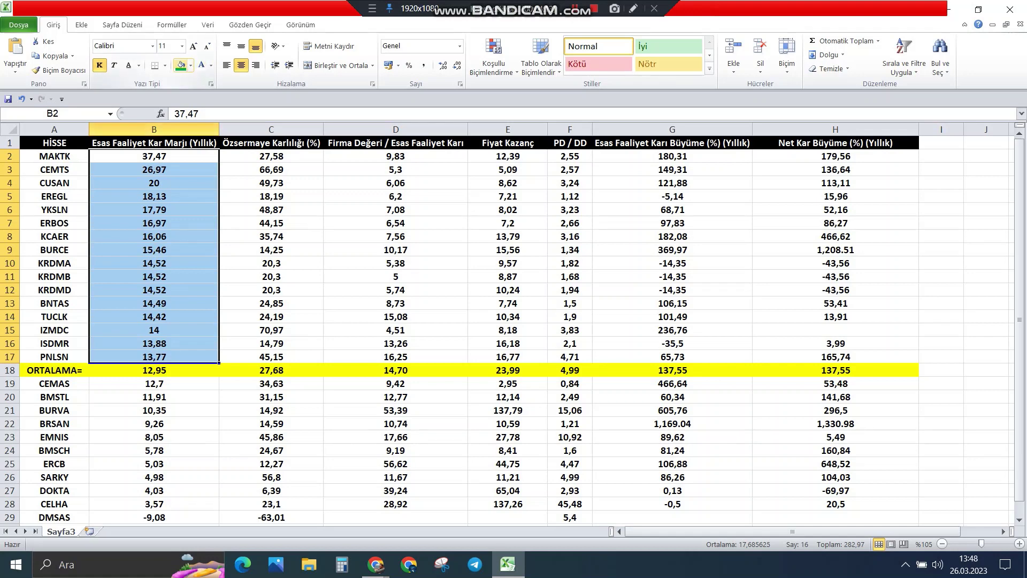
click(180, 65)
click(271, 222)
Fill the Esas Faaliyet Kar Marjı values below the ORTALAMA row, B19:B29, with red.
drag(154, 383, 154, 516)
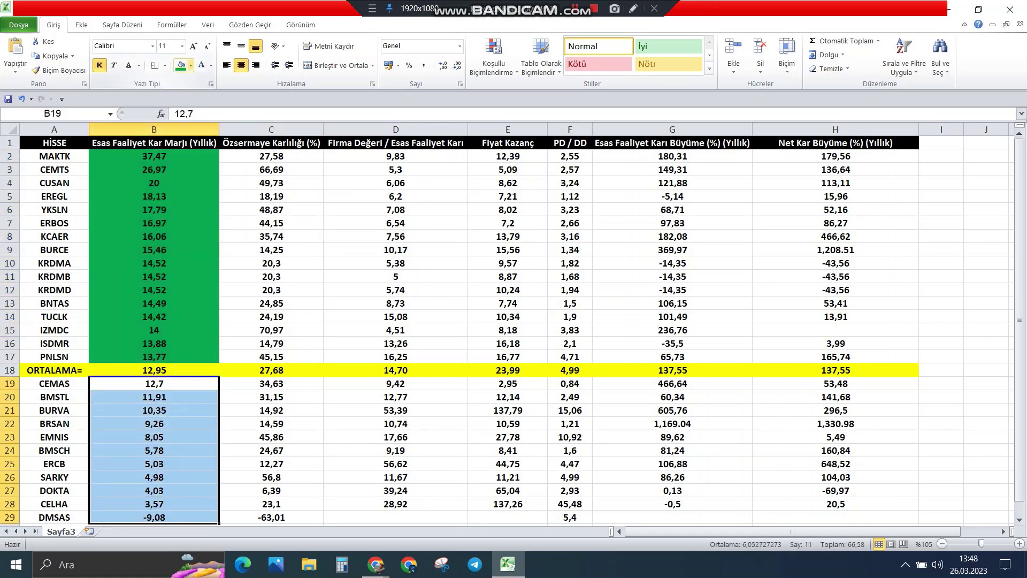
click(191, 65)
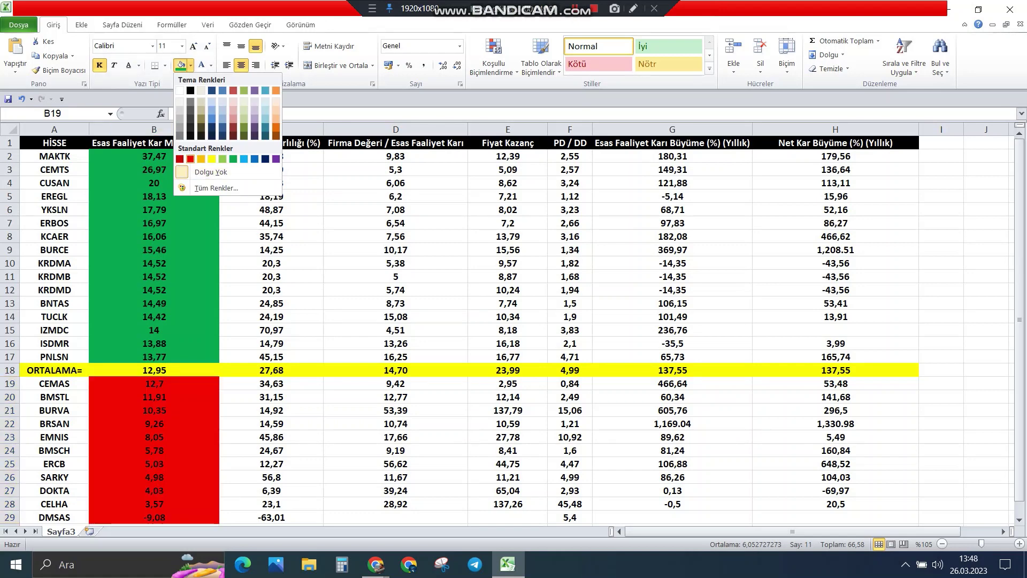
click(190, 158)
click(396, 276)
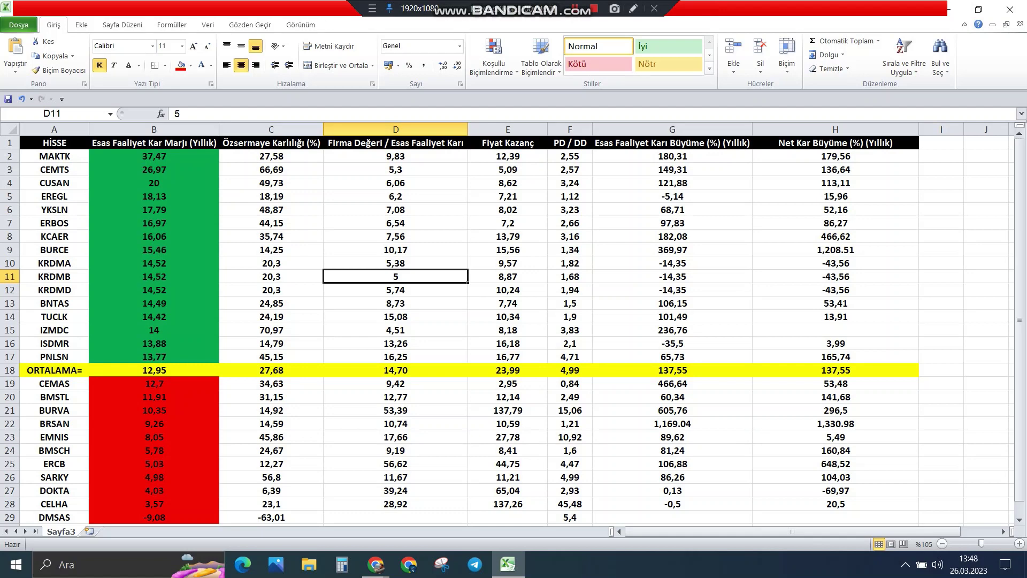
Sort the table by Özsermaye Karlılığı (%) from largest to smallest.
click(278, 143)
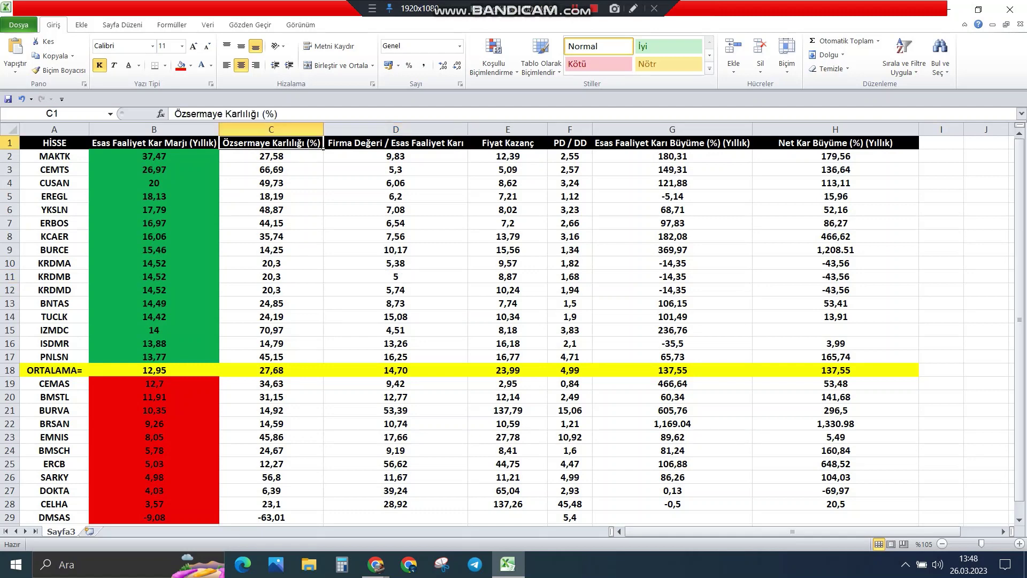
right_click(278, 143)
mouse_move(308, 289)
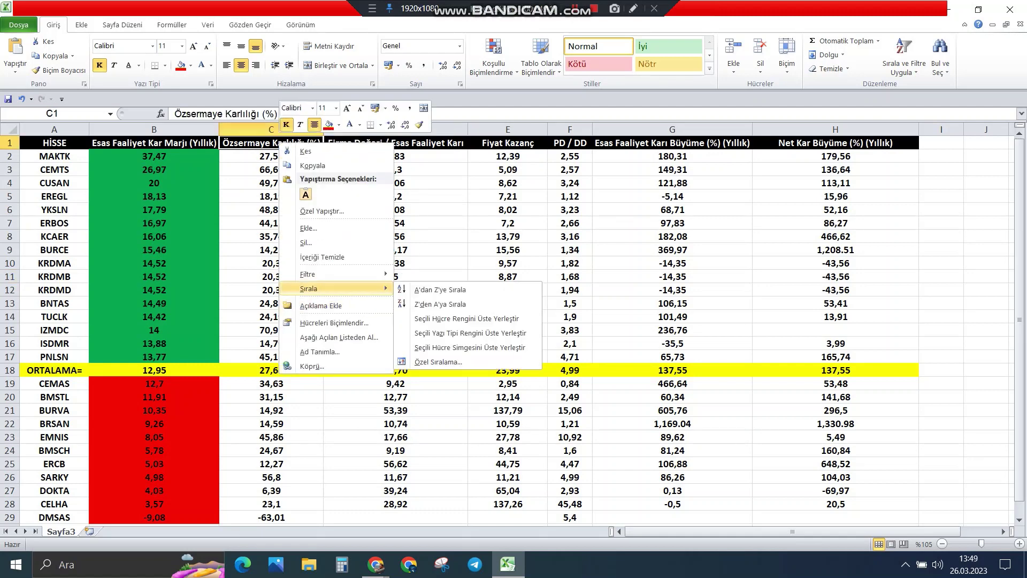
click(440, 304)
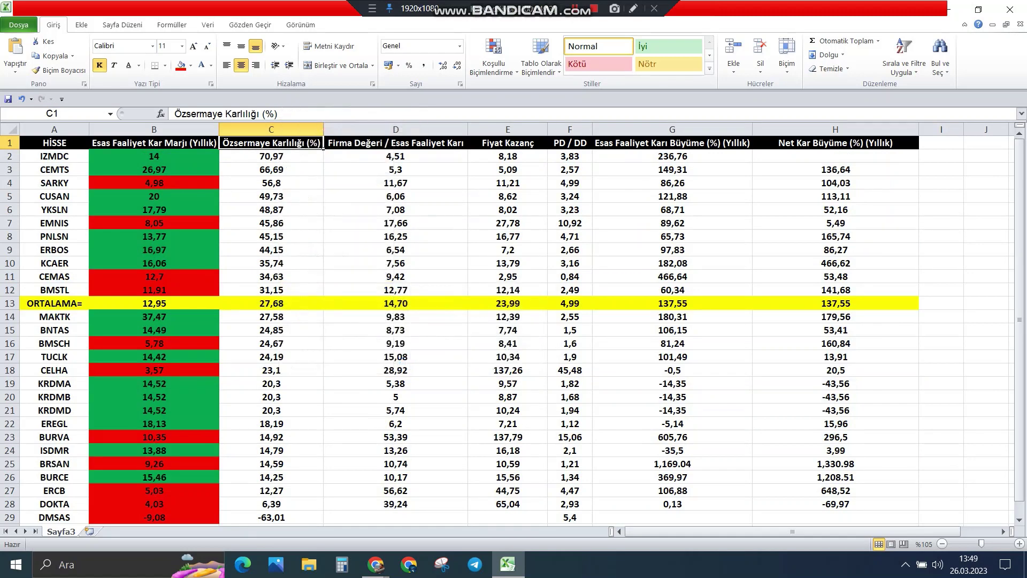
Fill the Özsermaye Karlılığı values above the ORTALAMA row, C2:C12, with green.
drag(271, 156, 271, 290)
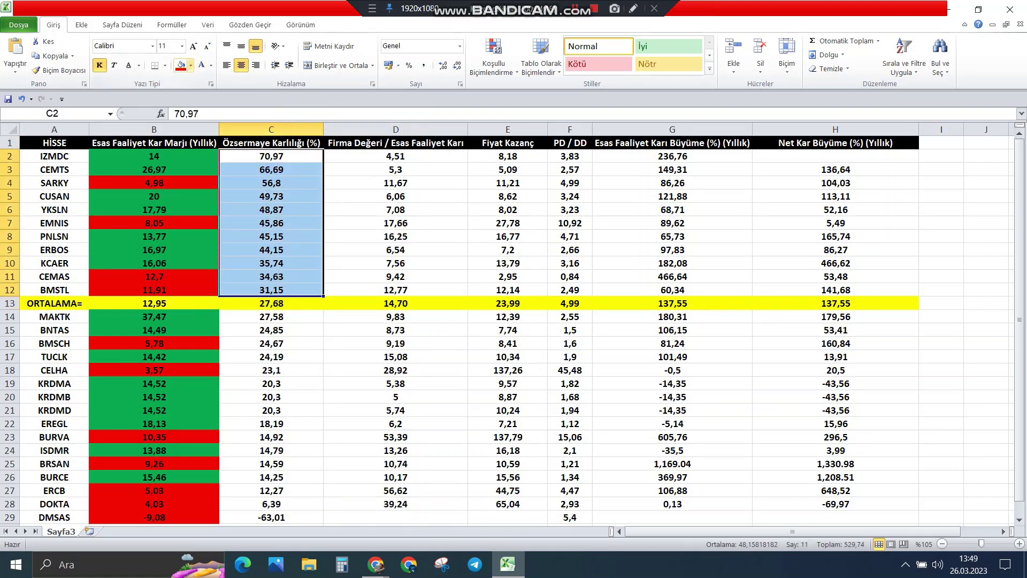
click(190, 65)
click(234, 158)
click(396, 196)
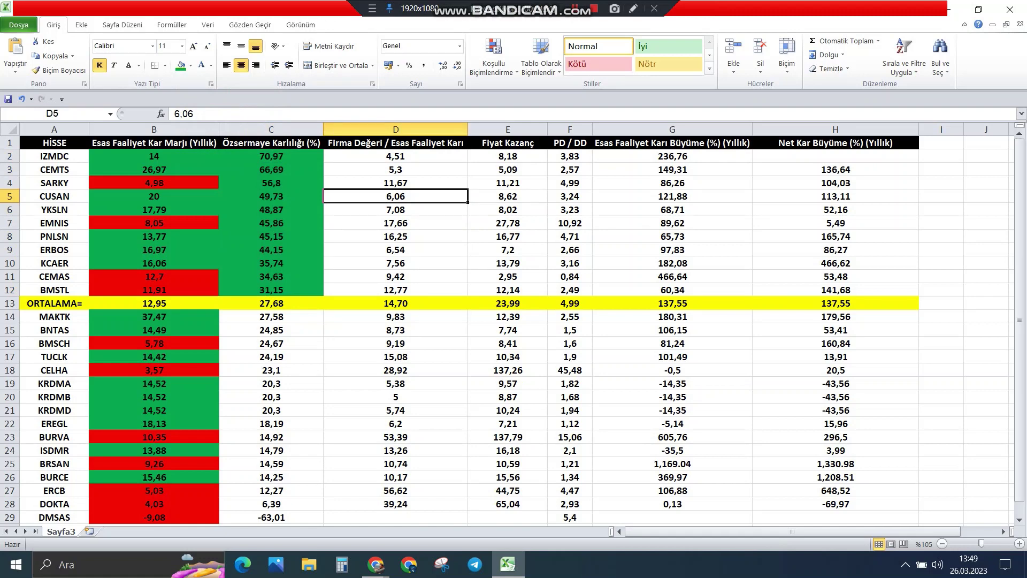
Go through the Özsermaye Karlılığı values of the companies that are green in both profitability columns.
click(271, 156)
click(271, 170)
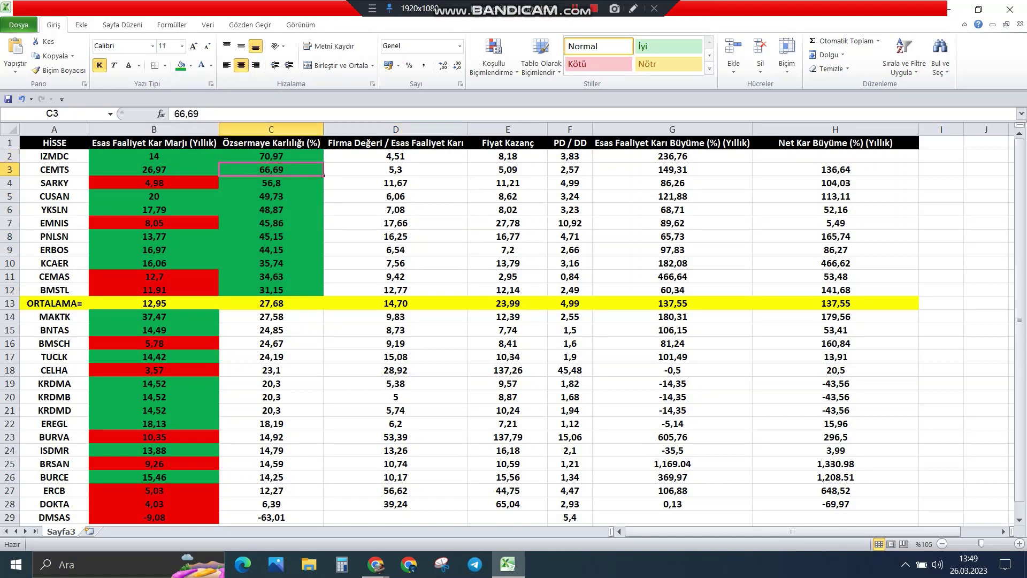
click(271, 196)
click(271, 210)
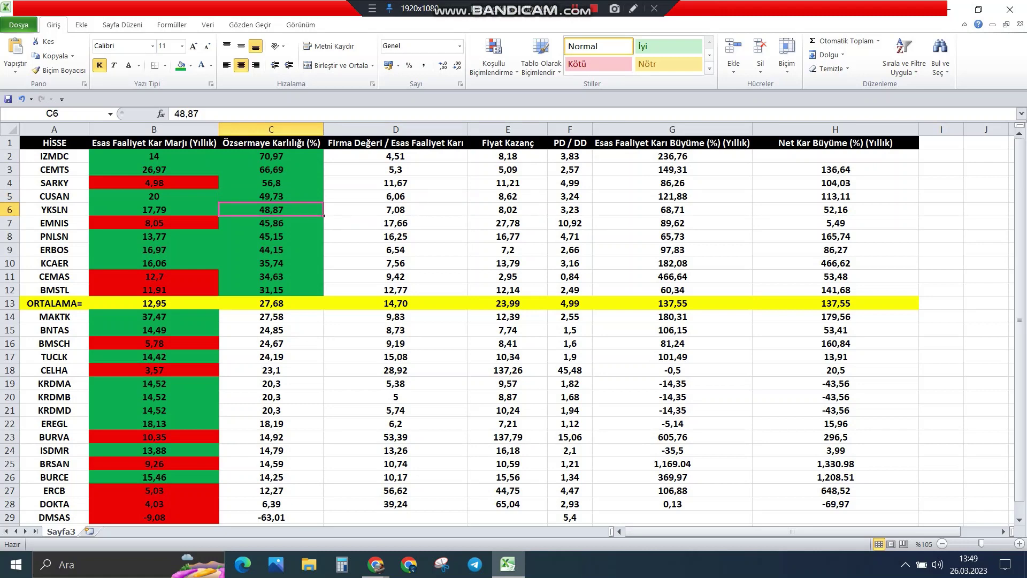
click(270, 237)
click(271, 250)
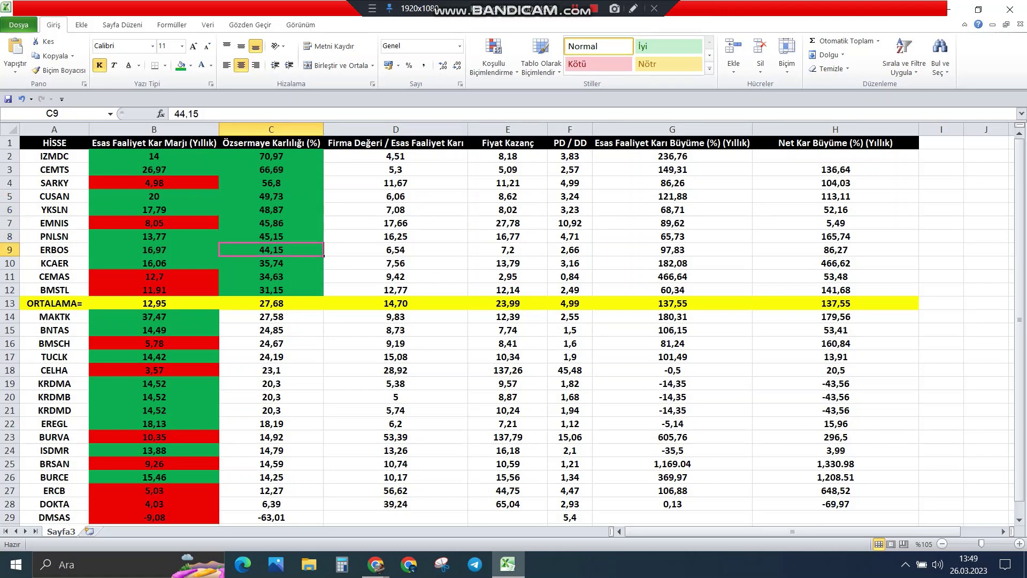
click(271, 263)
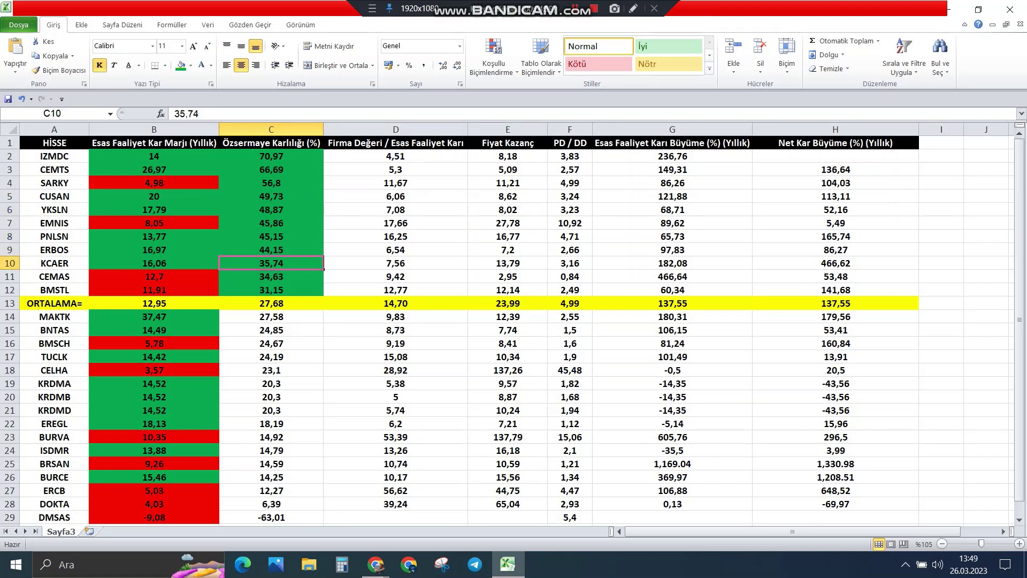
Fill the Özsermaye Karlılığı values below the ORTALAMA row, C14:C29, with red.
drag(271, 316, 271, 517)
click(191, 65)
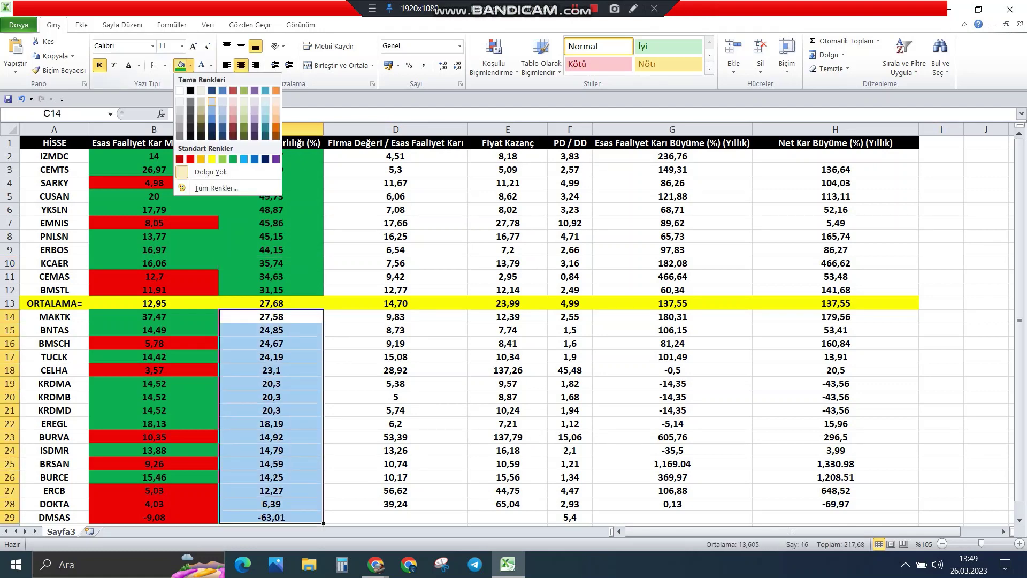
click(190, 159)
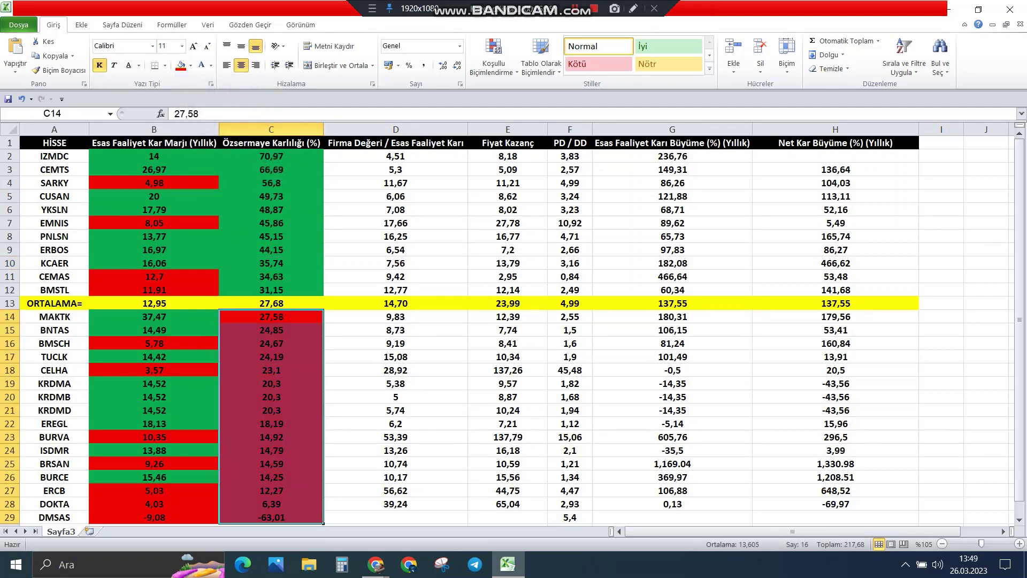
click(395, 410)
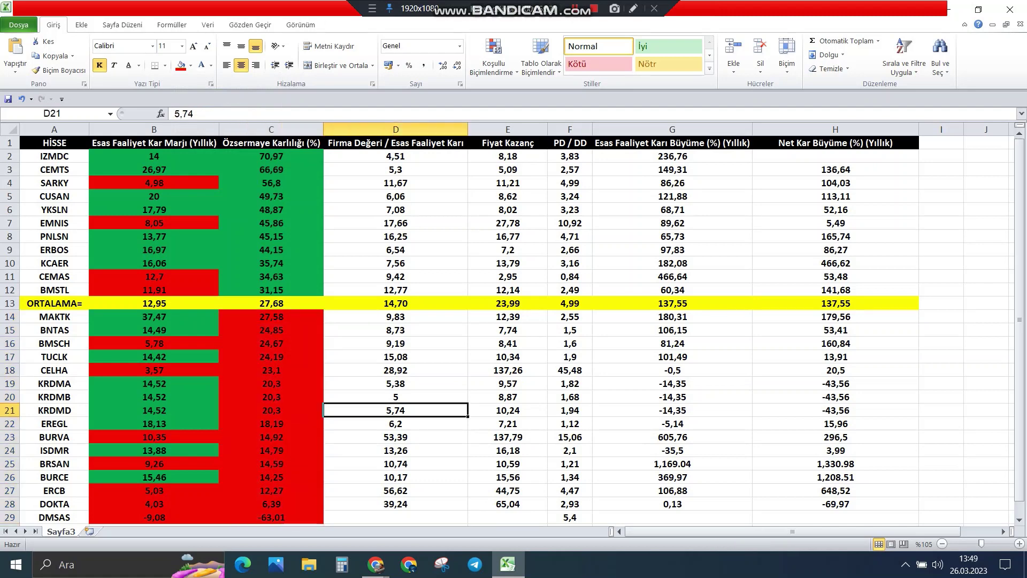
Go through the Özsermaye Karlılığı values of companies that are red in both profitability columns.
click(271, 344)
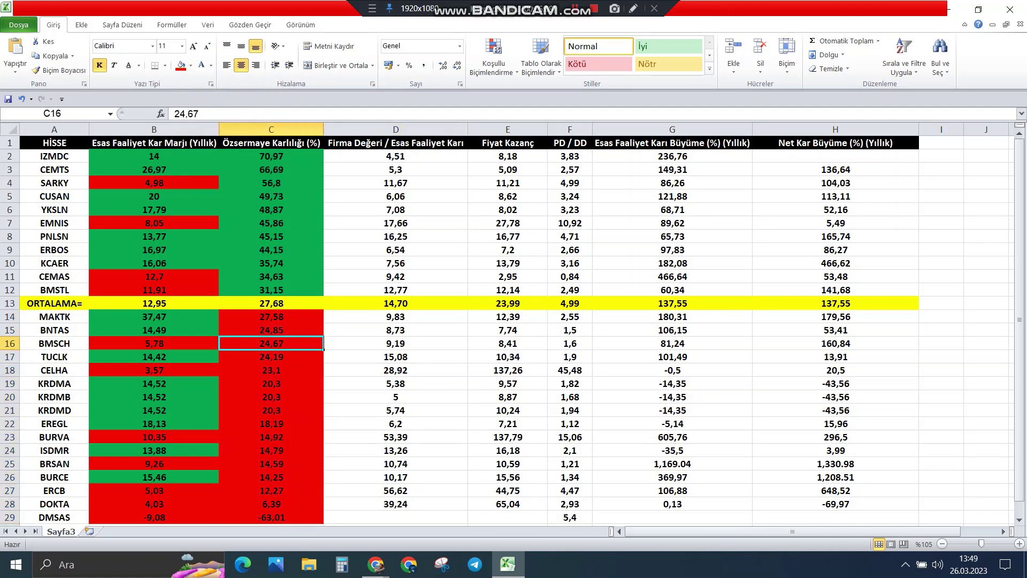
click(272, 370)
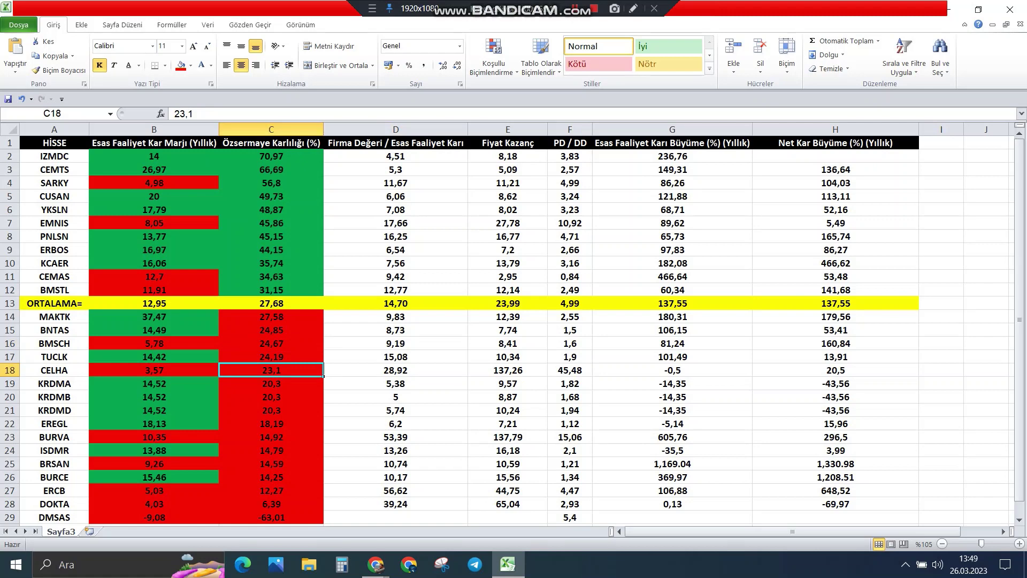
click(271, 464)
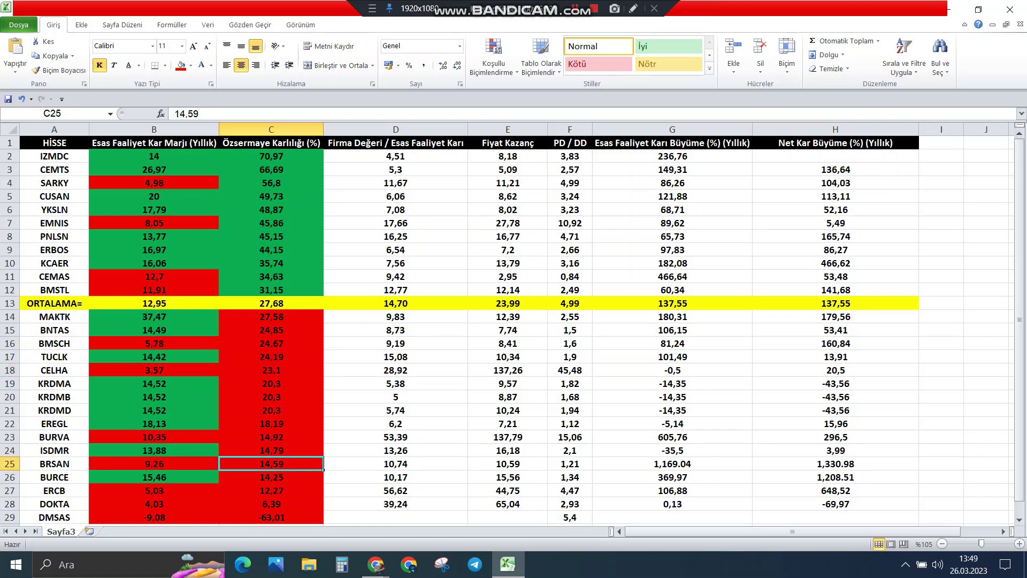
click(271, 491)
click(272, 504)
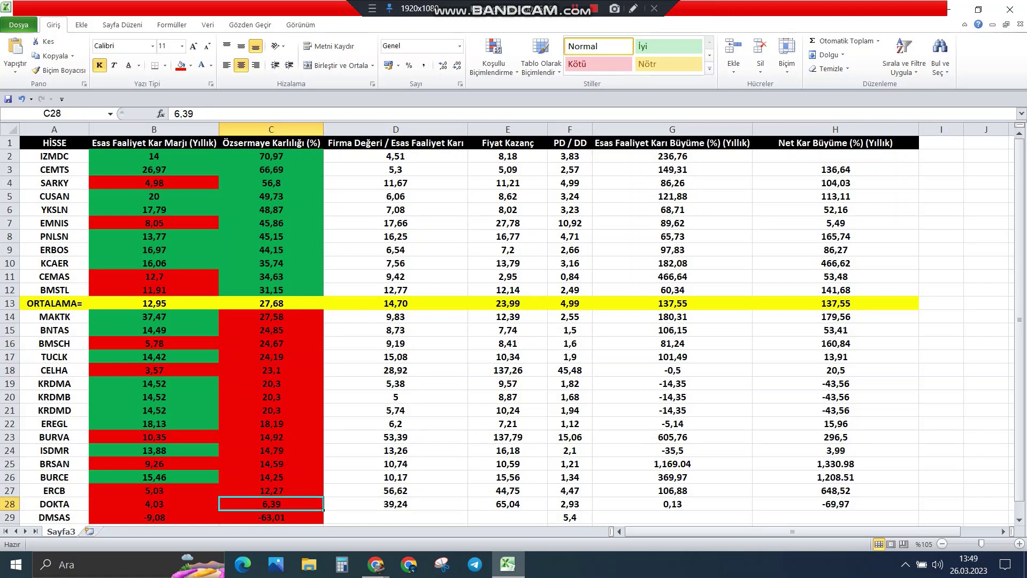
click(272, 517)
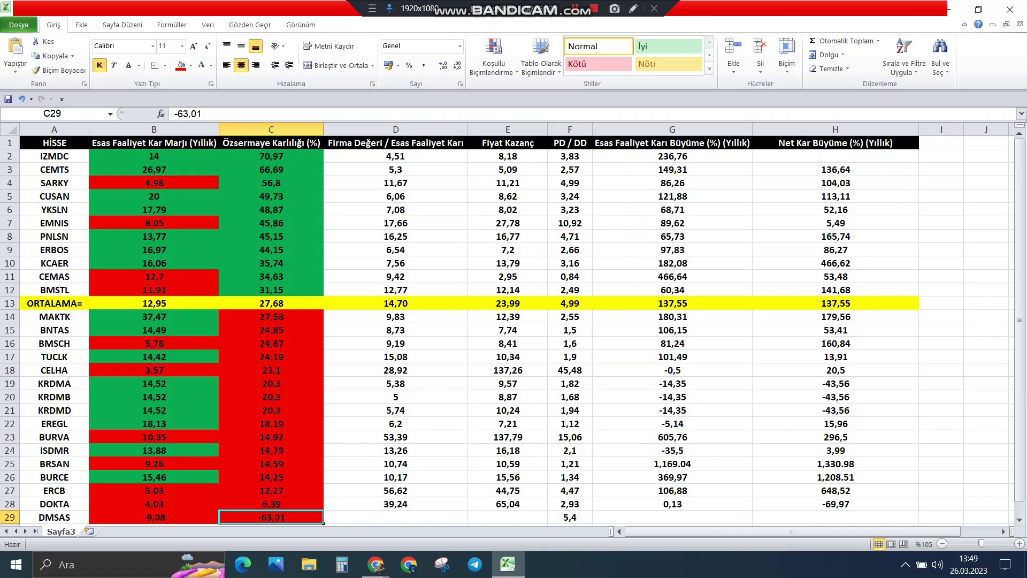
Sort the table by Firma Değeri / Esas Faaliyet Karı from smallest to largest.
right_click(395, 142)
mouse_move(422, 287)
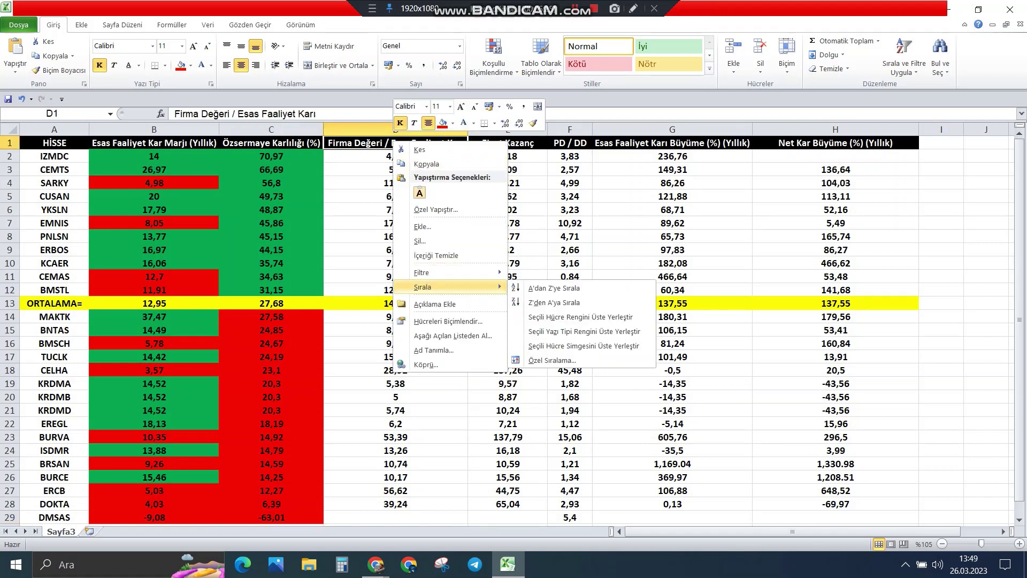
click(554, 288)
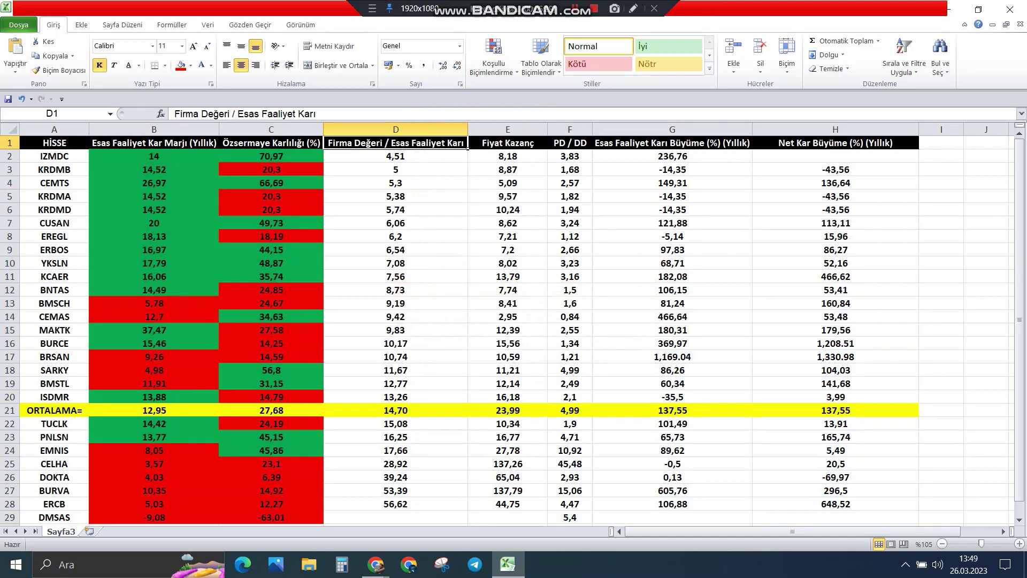
Fill the Firma Değeri / Esas Faaliyet Karı values above the ORTALAMA row, D2:D20, with green.
drag(395, 156, 395, 397)
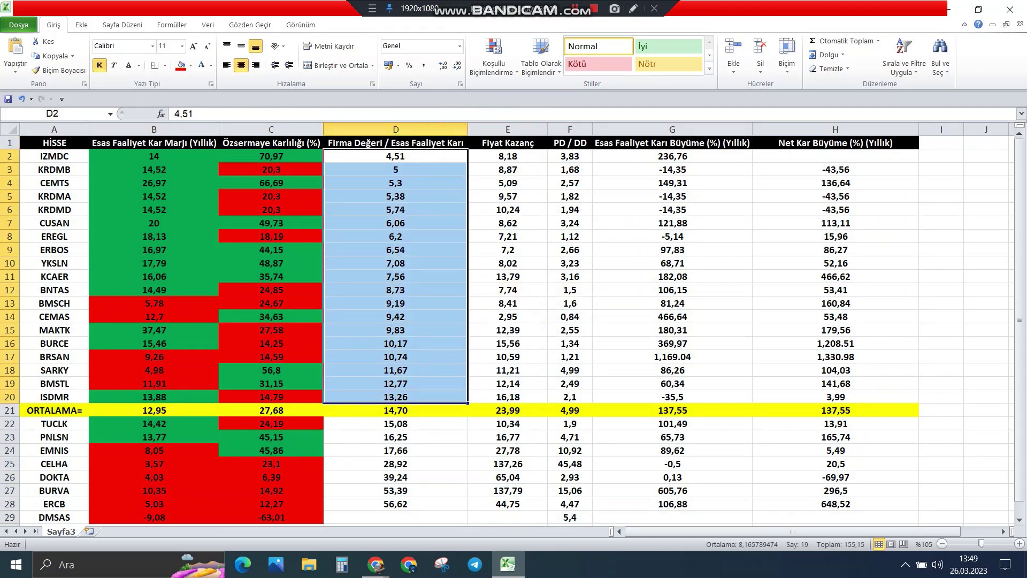
click(191, 65)
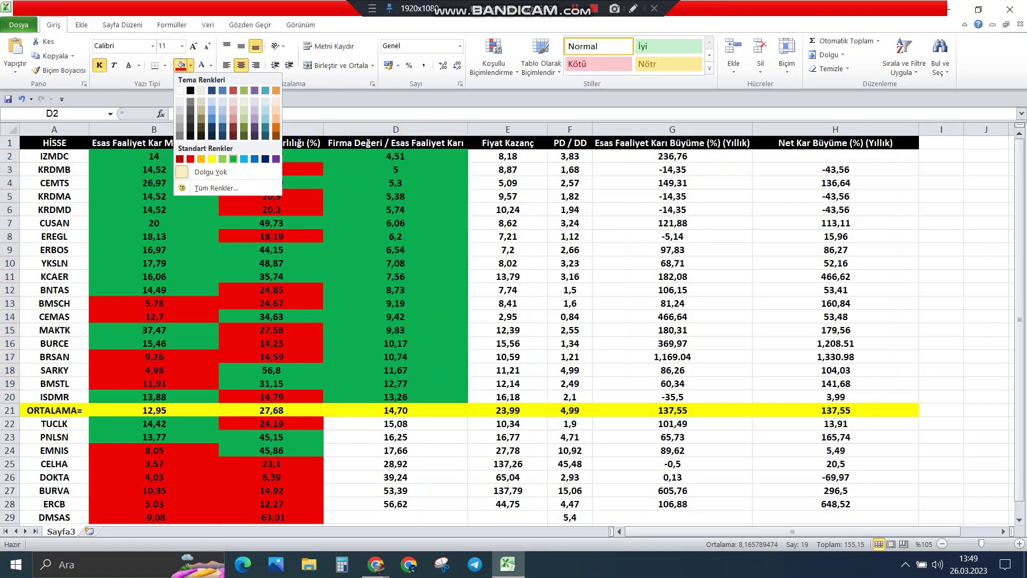
click(233, 159)
click(395, 223)
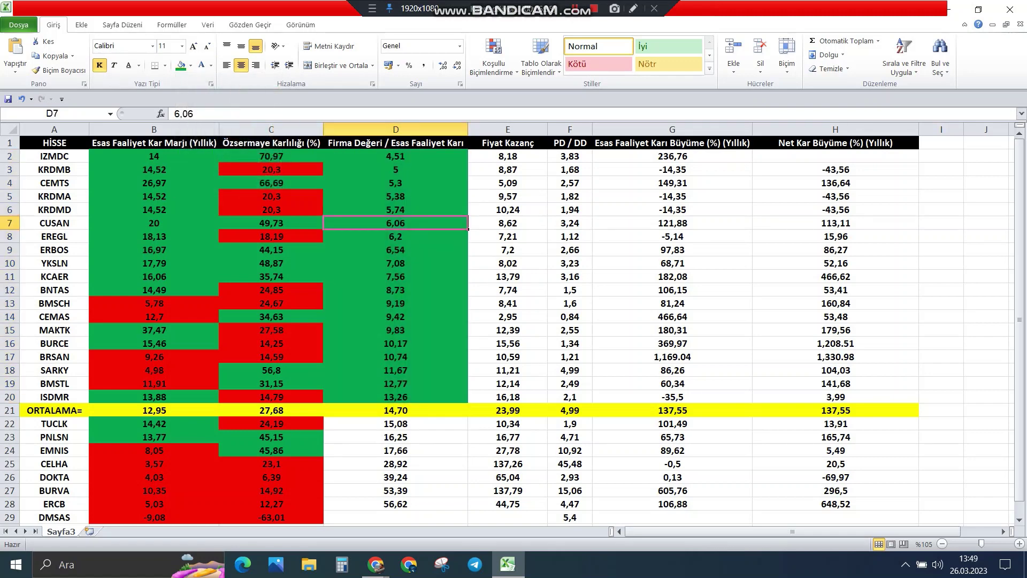
Go through the Firma Değeri / Esas Faaliyet Karı values of the companies that are green in all three filled columns.
click(395, 157)
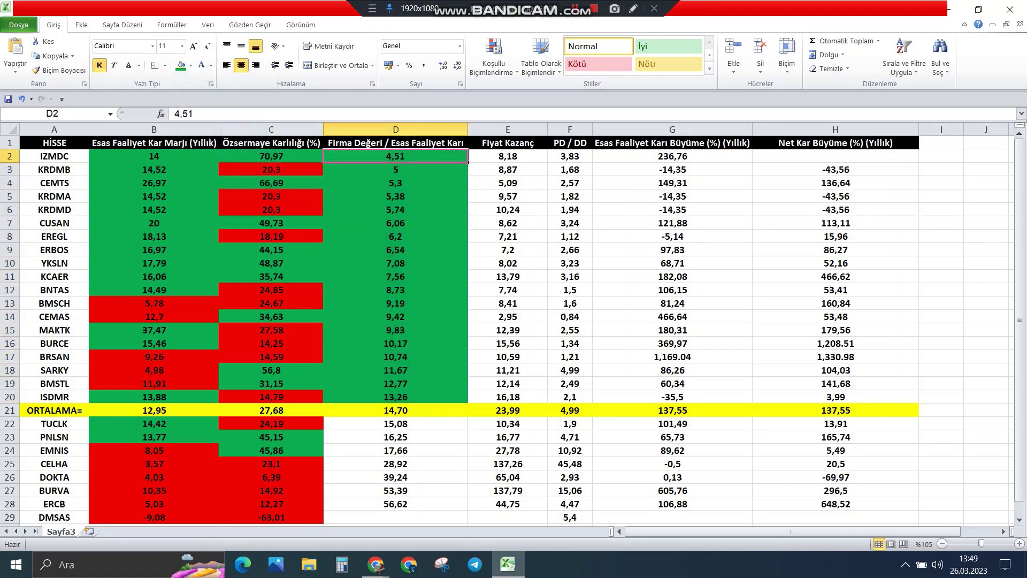
click(395, 182)
click(395, 224)
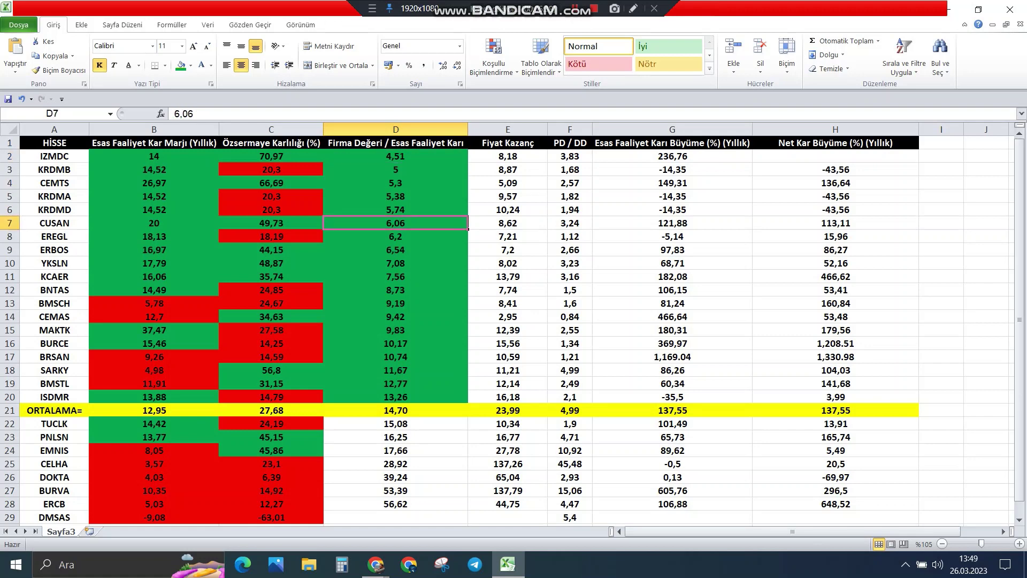
click(396, 250)
click(395, 263)
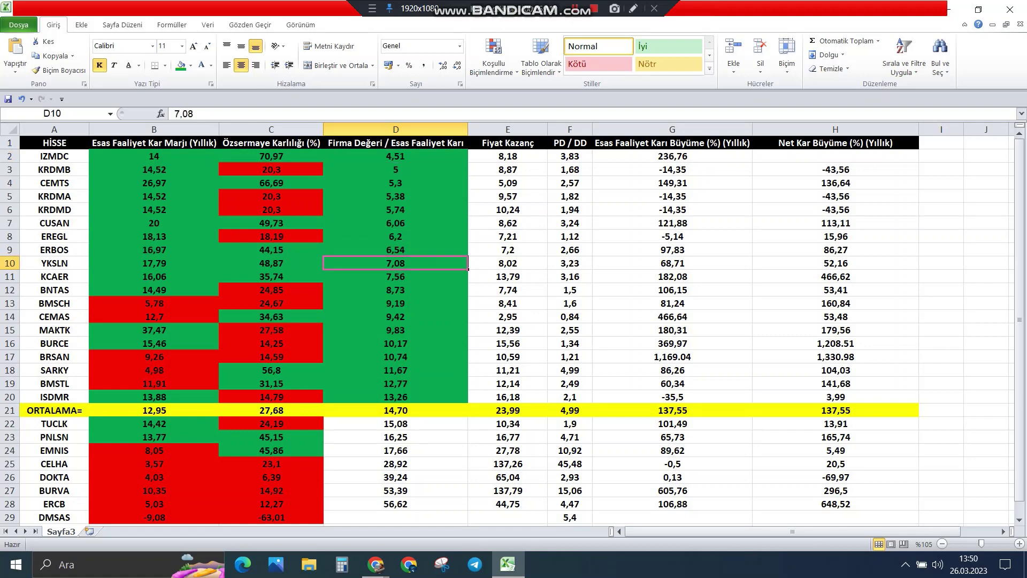
click(395, 277)
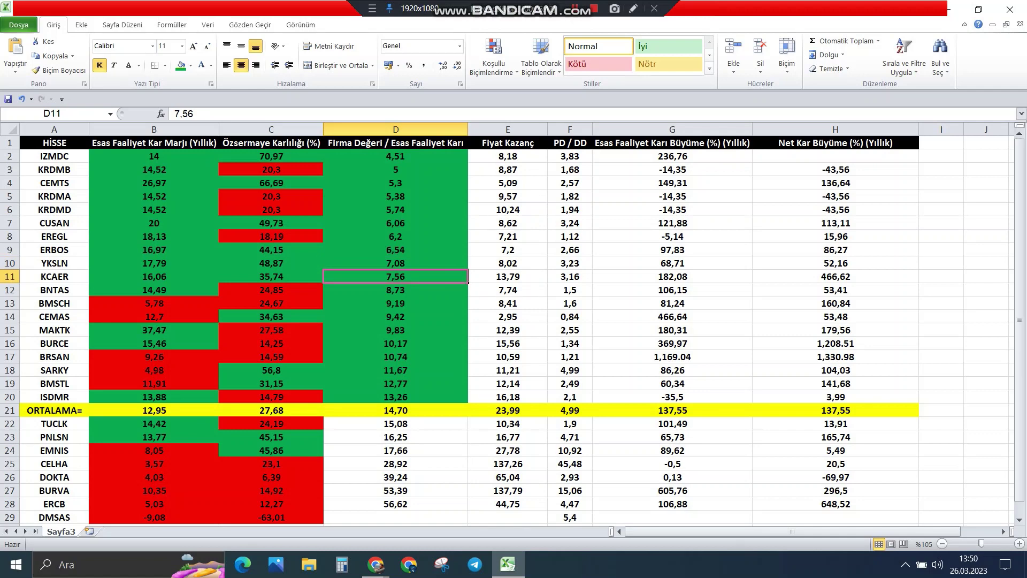
Fill the Firma Değeri / Esas Faaliyet Karı cells below the ORTALAMA row, D22:D29, with red.
drag(395, 423, 396, 517)
click(190, 65)
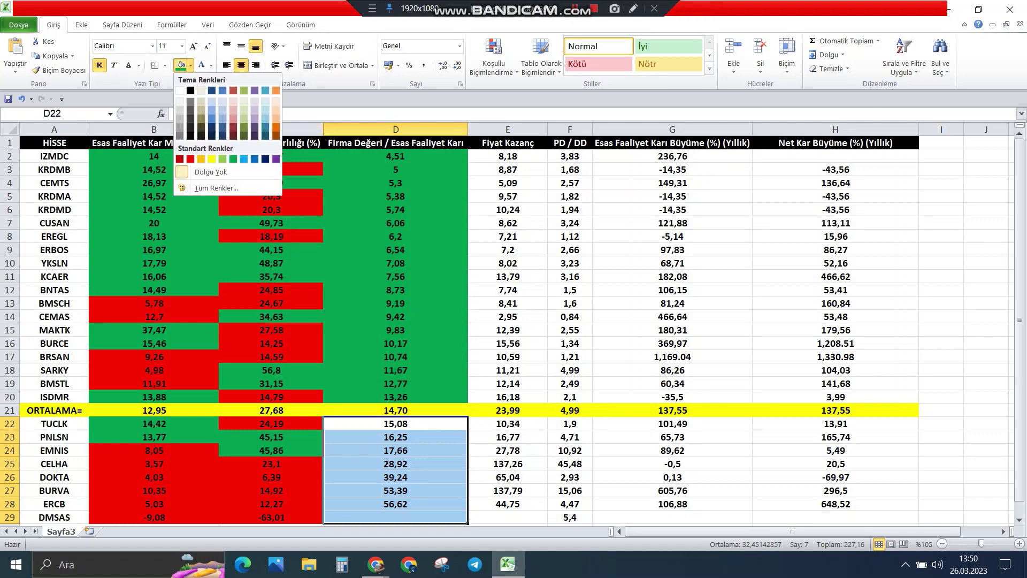
click(191, 158)
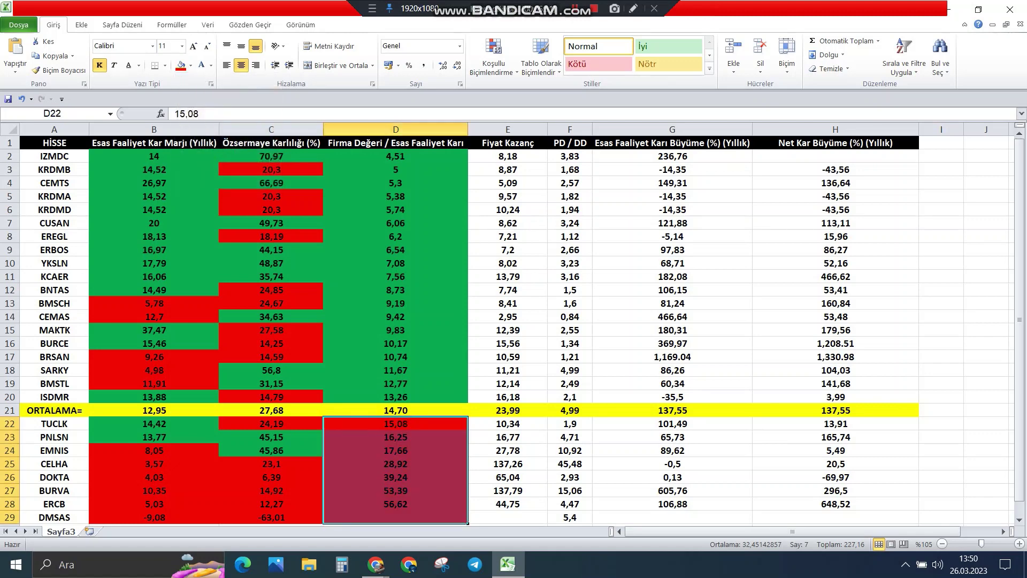
click(395, 437)
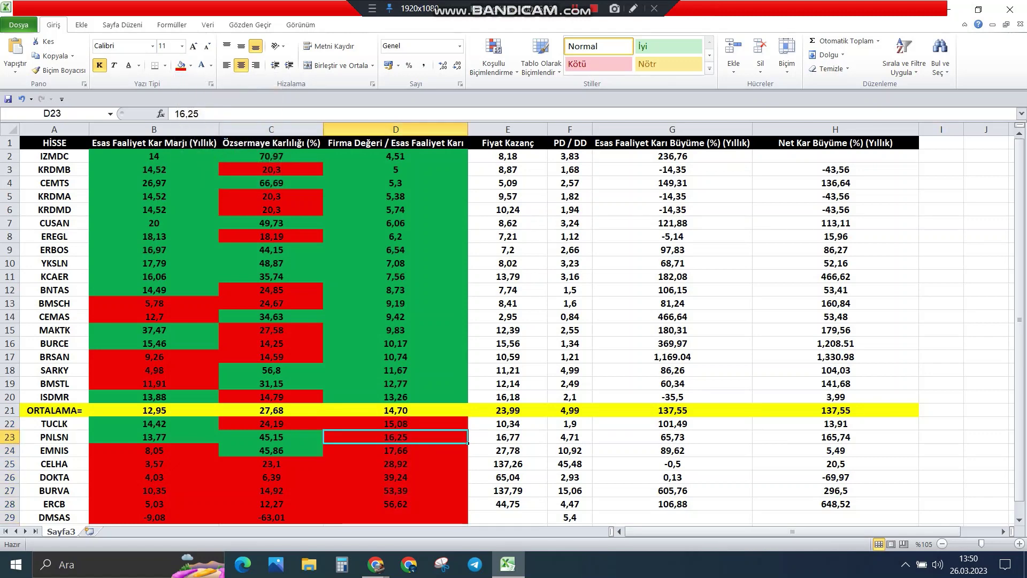
Go through the Firma Değeri / Esas Faaliyet Karı cells of the companies that are red in all three filled columns.
click(395, 463)
click(396, 477)
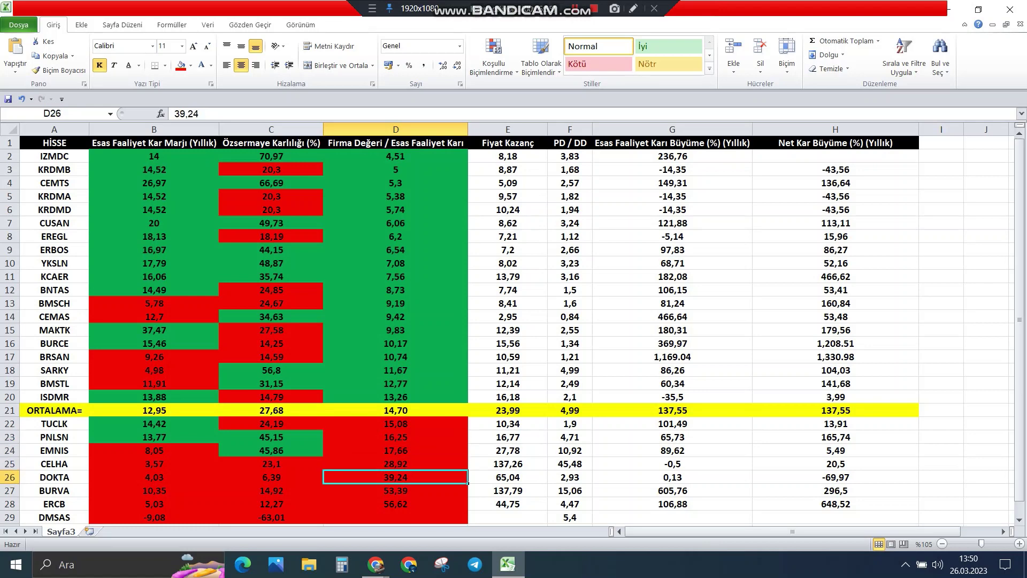
click(395, 490)
click(395, 503)
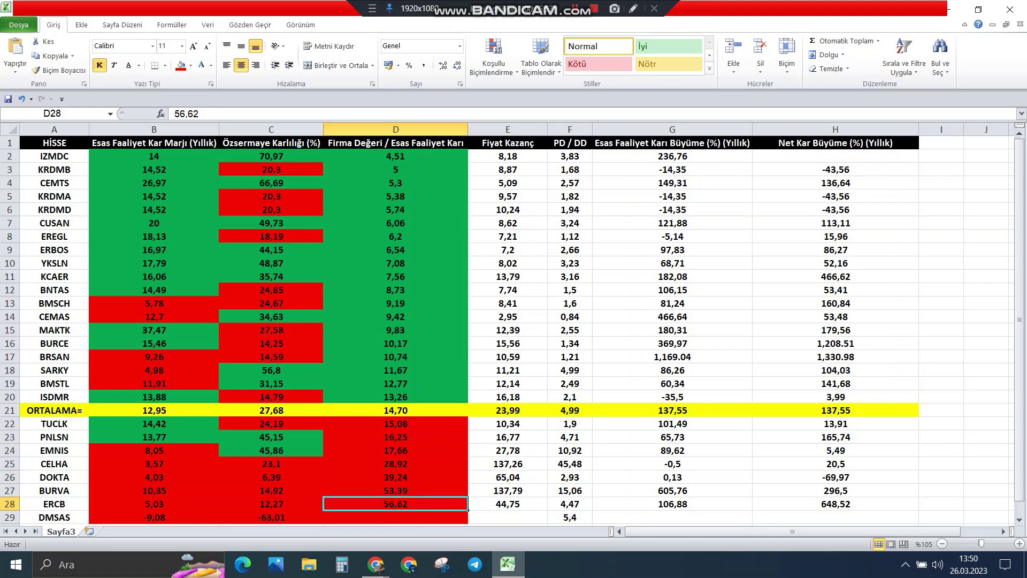
click(395, 516)
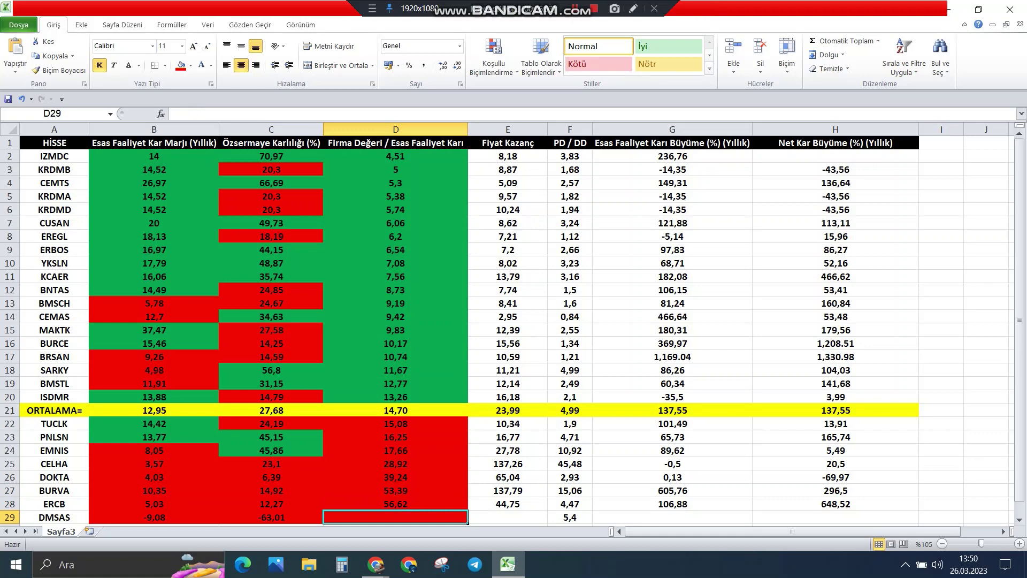
Sort the table by Fiyat Kazanç from smallest to largest.
click(494, 143)
right_click(493, 143)
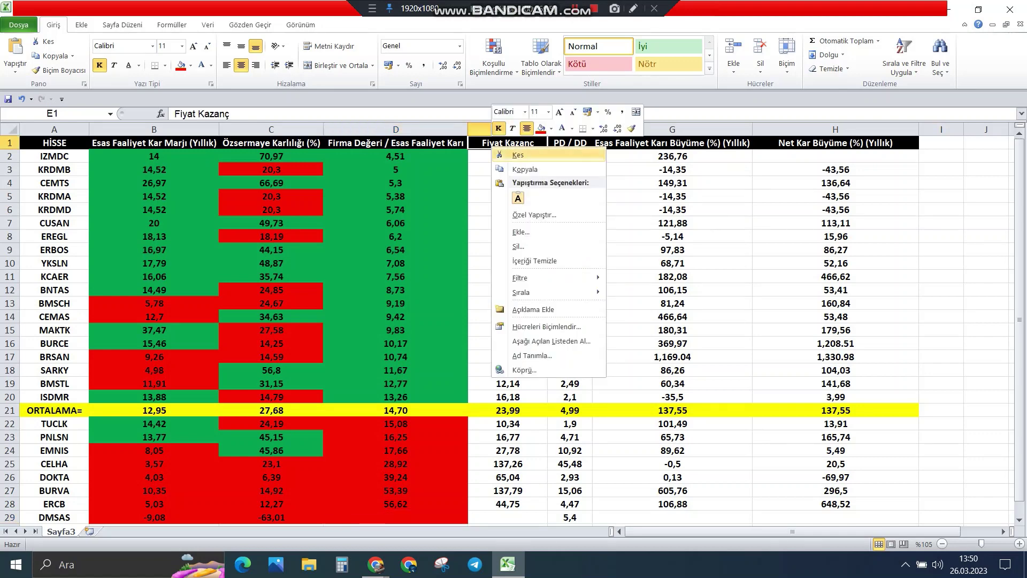
click(652, 293)
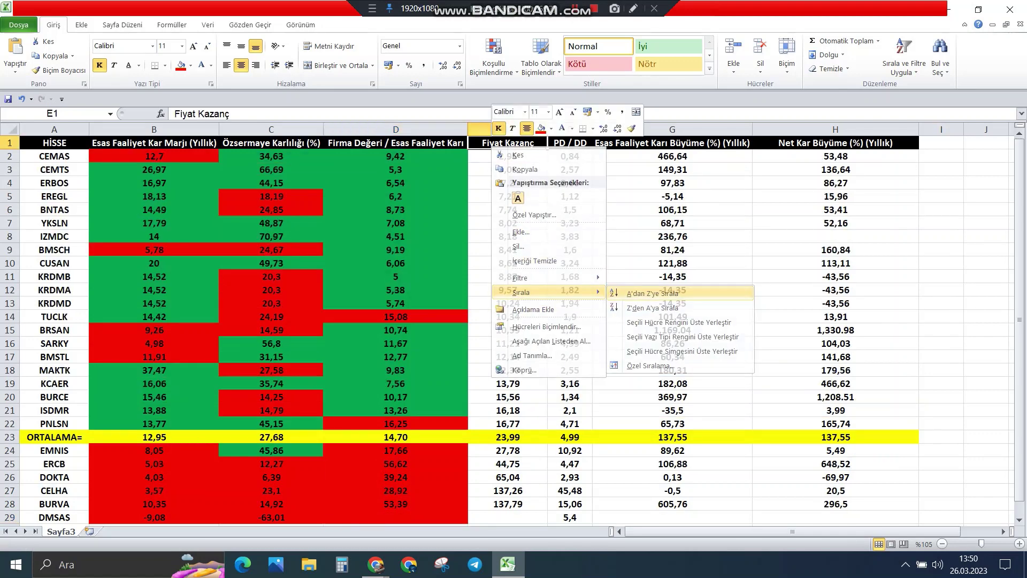
Fill the Fiyat Kazanç values above the ORTALAMA row, E2:E22, with green.
drag(508, 157, 508, 424)
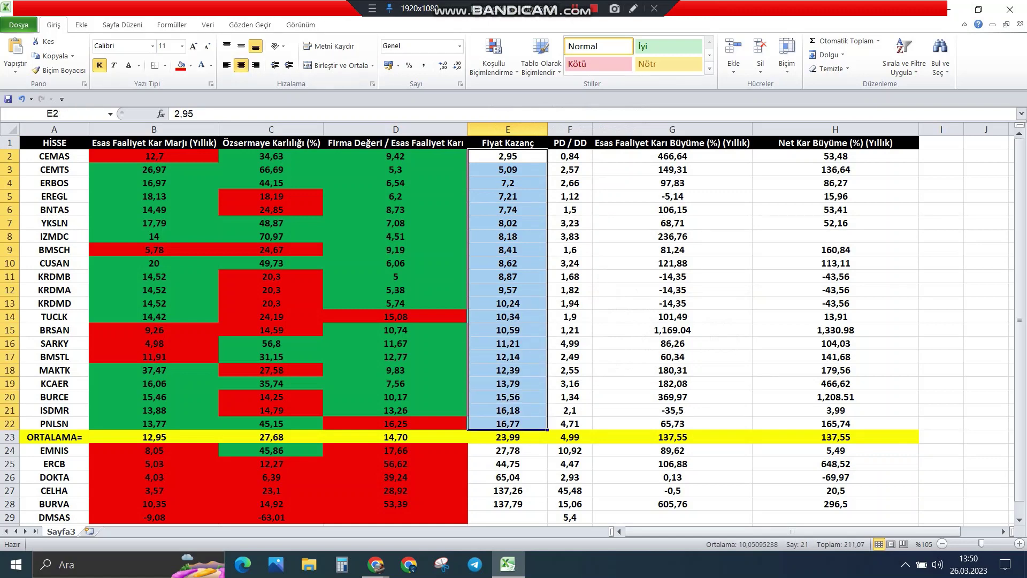
click(191, 65)
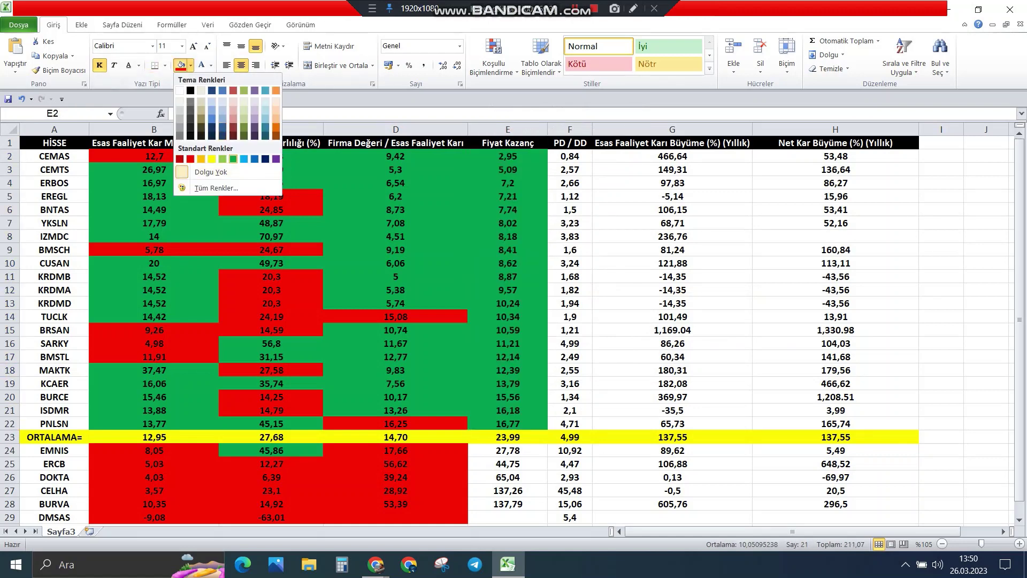
click(234, 158)
click(507, 183)
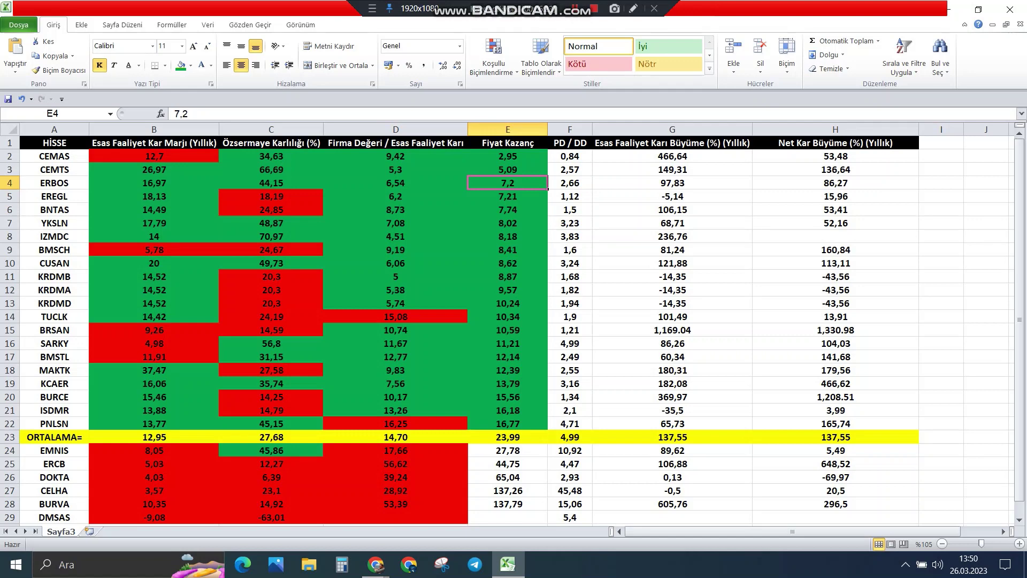
Fill the Fiyat Kazanç cells below the ORTALAMA row, E24:E29, with red.
drag(508, 450, 507, 517)
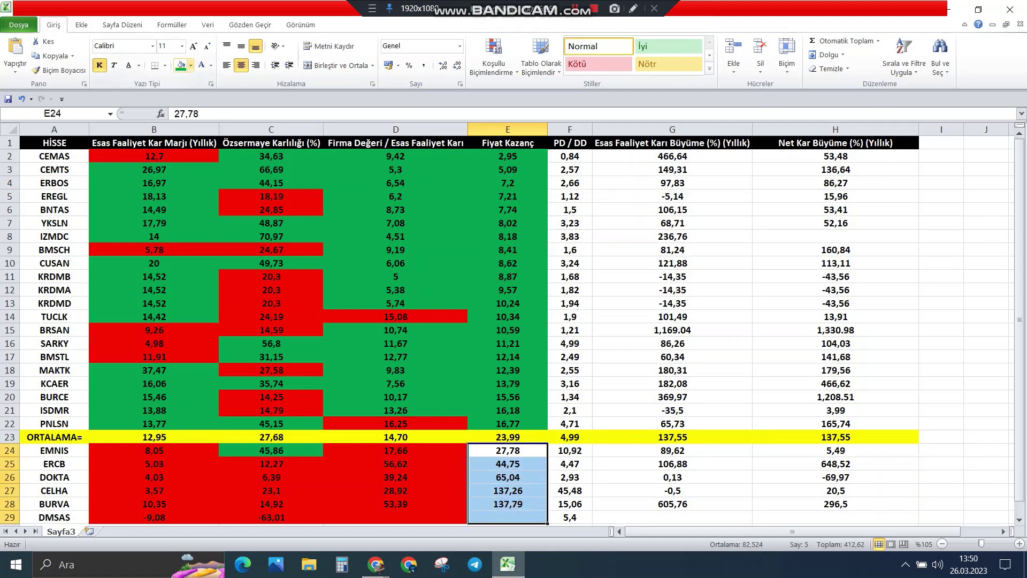
click(190, 65)
click(190, 159)
click(507, 477)
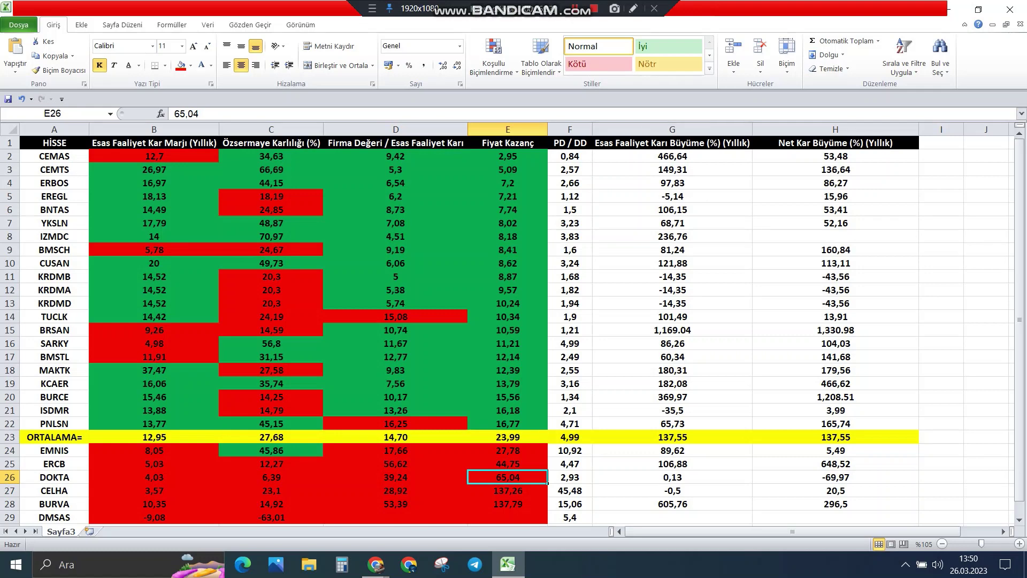
Sort the table by PD / DD from smallest to largest.
right_click(565, 145)
mouse_move(621, 291)
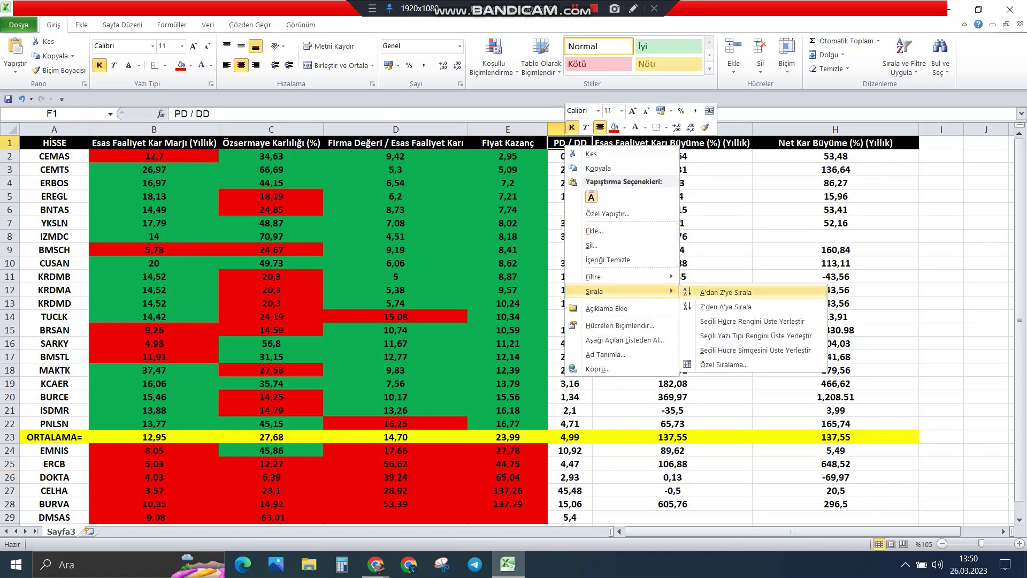
click(725, 292)
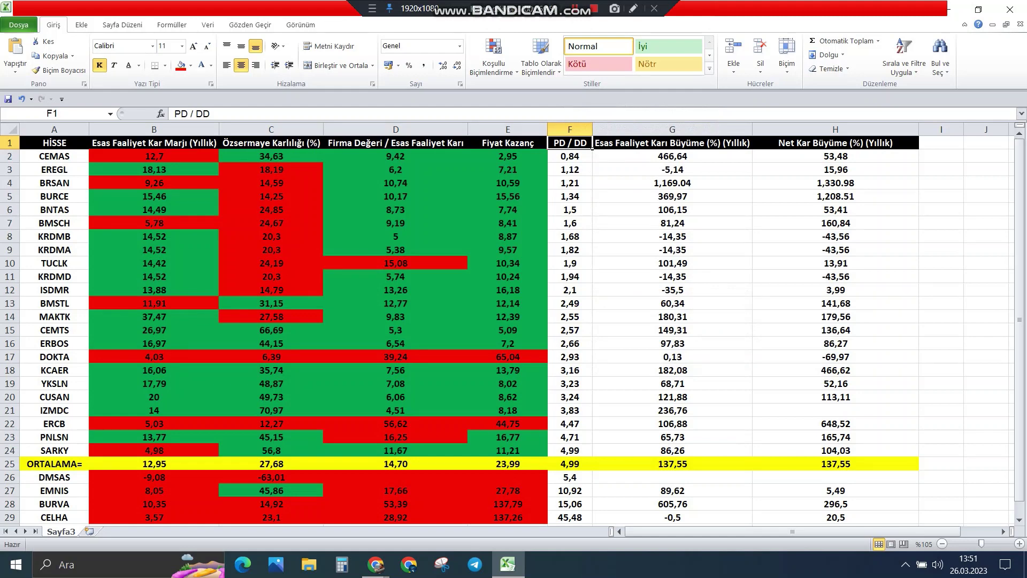
Fill the PD / DD values above the ORTALAMA row, F2:F24, with green.
drag(569, 156, 570, 463)
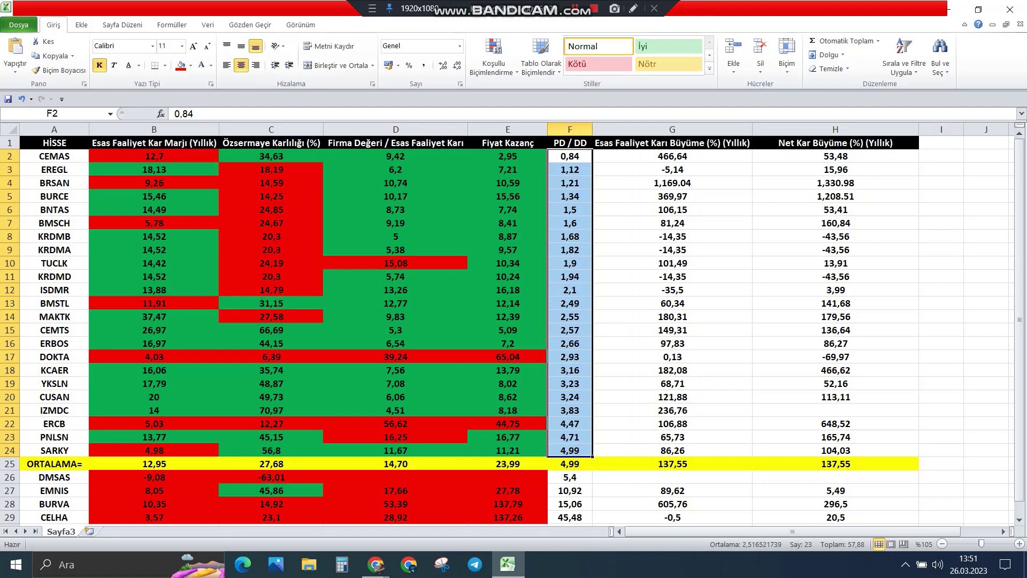
click(191, 65)
click(234, 158)
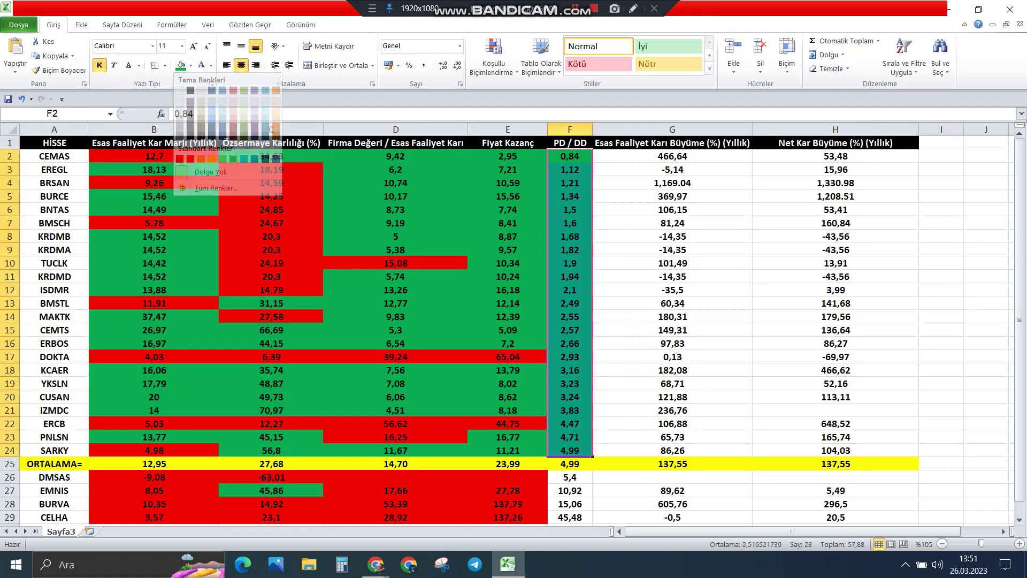
click(672, 222)
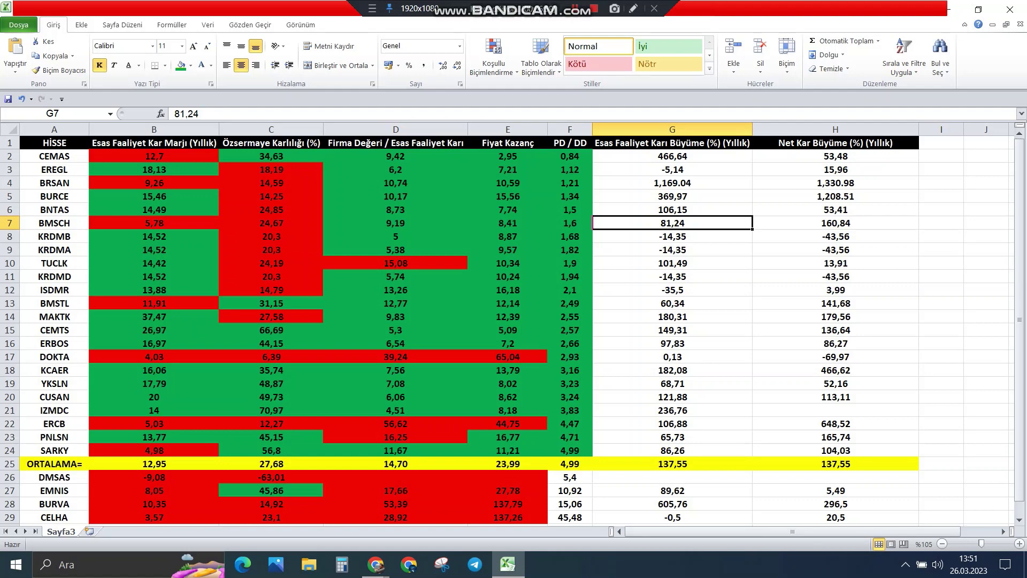
Go through the PD / DD values of the companies that are green in all five filled columns, from CEMTS to IZMDC.
click(570, 356)
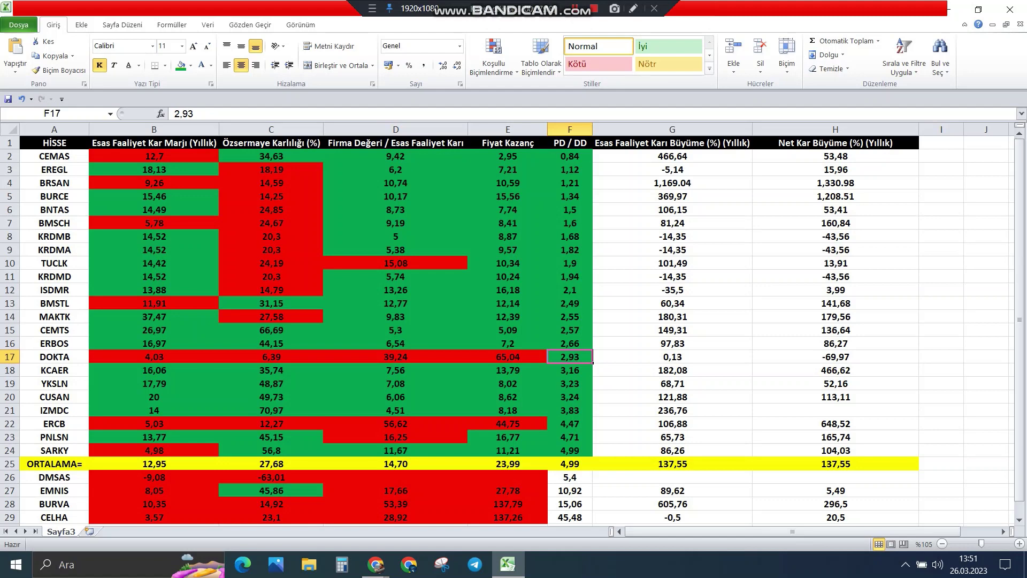
click(569, 330)
click(570, 343)
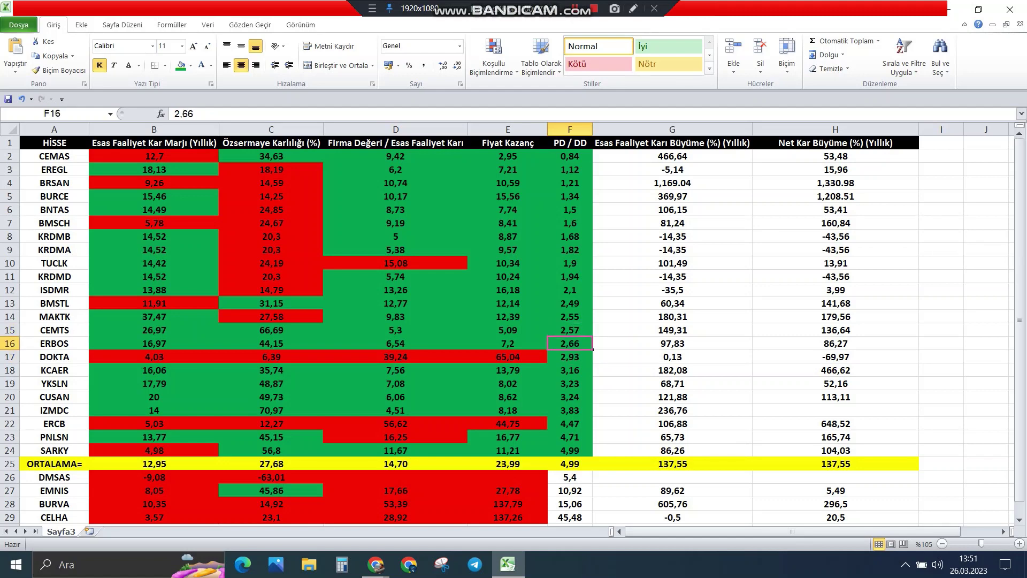
click(569, 369)
click(569, 383)
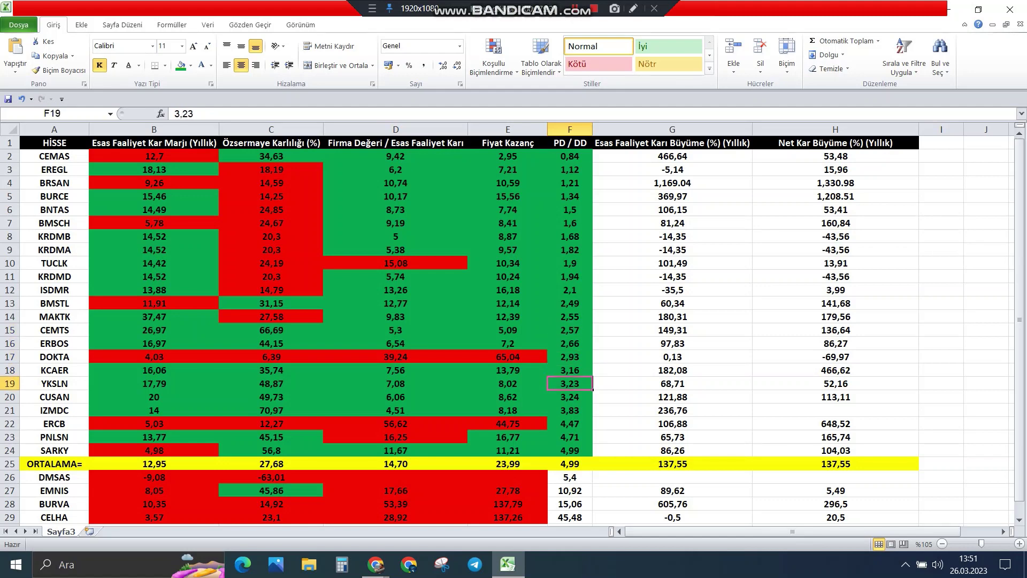
click(569, 397)
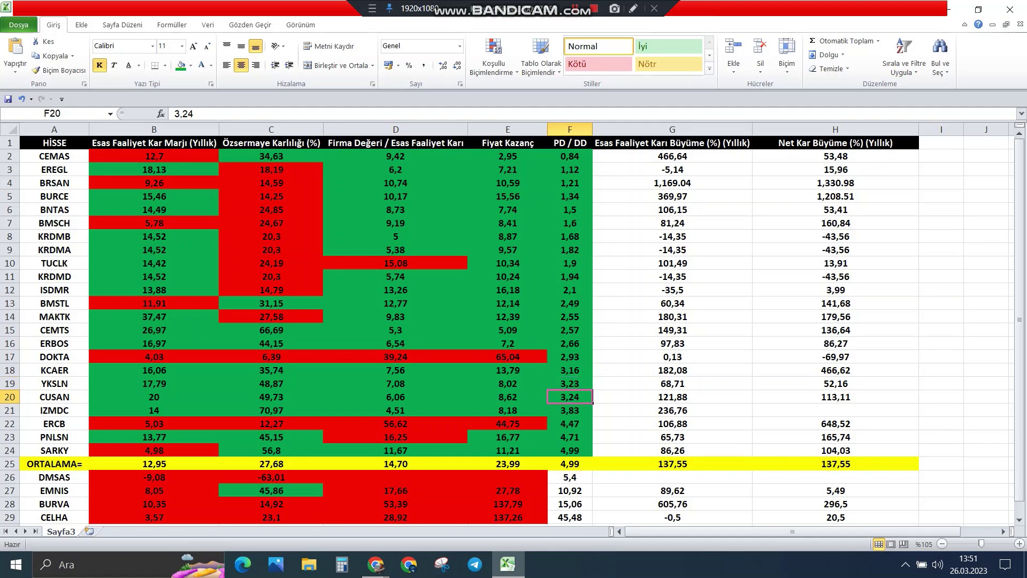
click(569, 410)
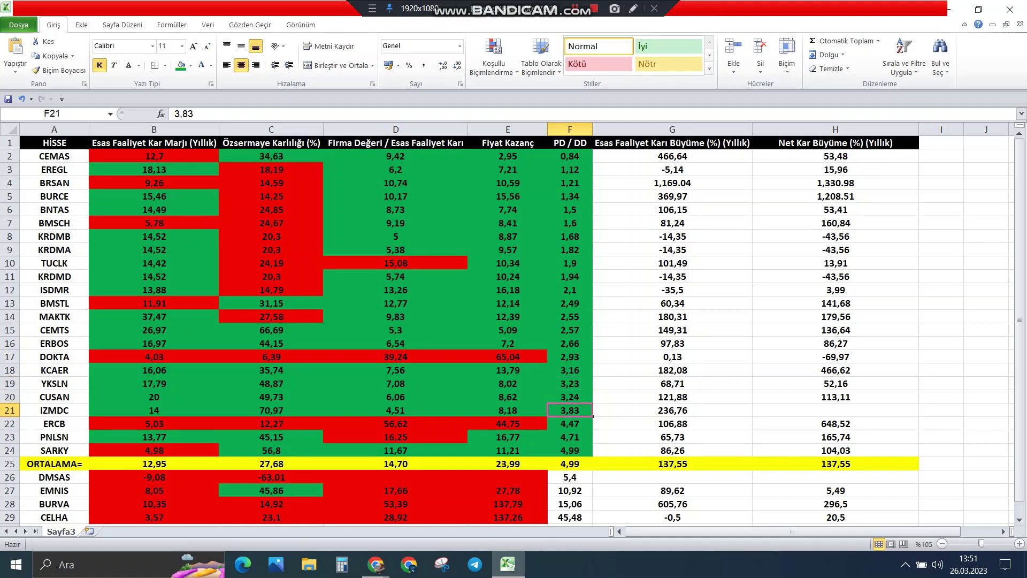
Fill the PD / DD values below the ORTALAMA row, F26:F29, with red.
drag(569, 476, 570, 516)
click(191, 65)
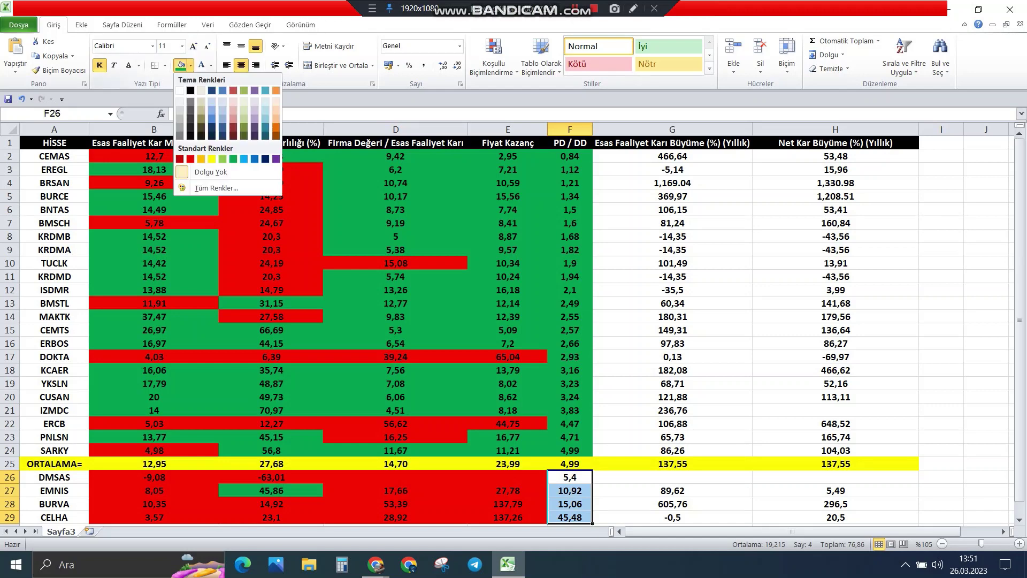
click(191, 159)
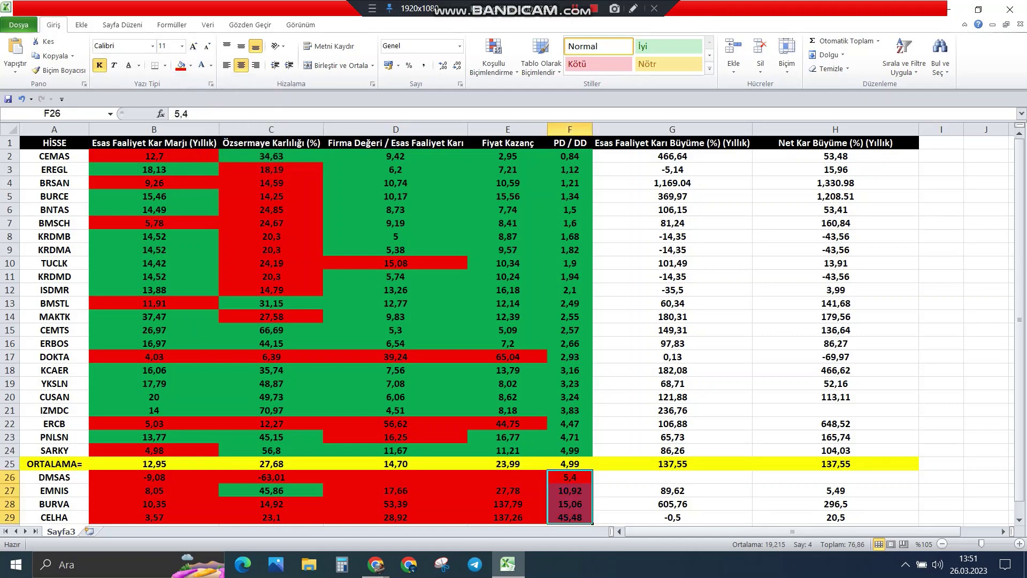
click(395, 504)
Go through the PD / DD values of DMSAS, BURVA and CELHA, the companies with red cells in all five filled columns.
click(569, 477)
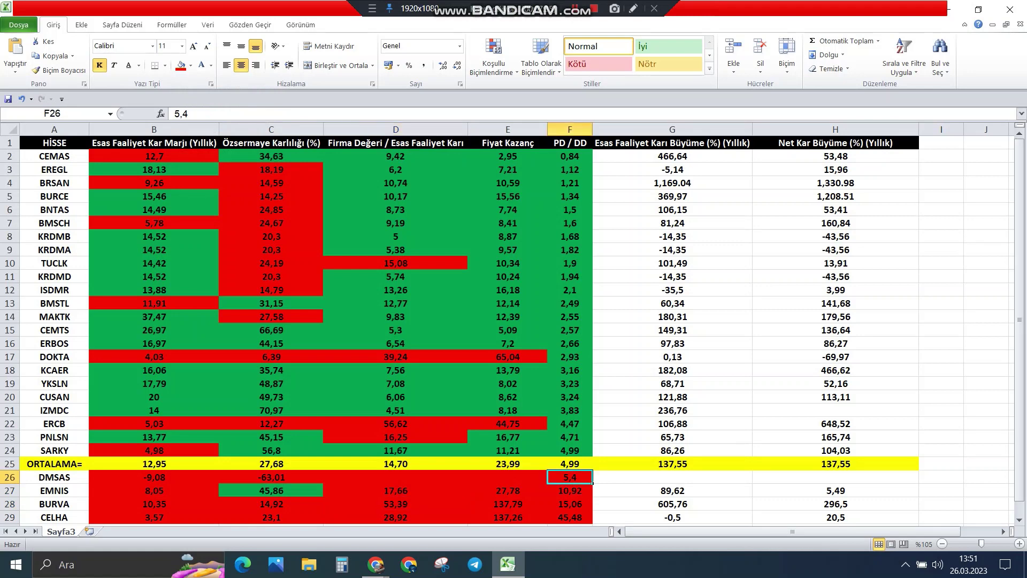
click(569, 503)
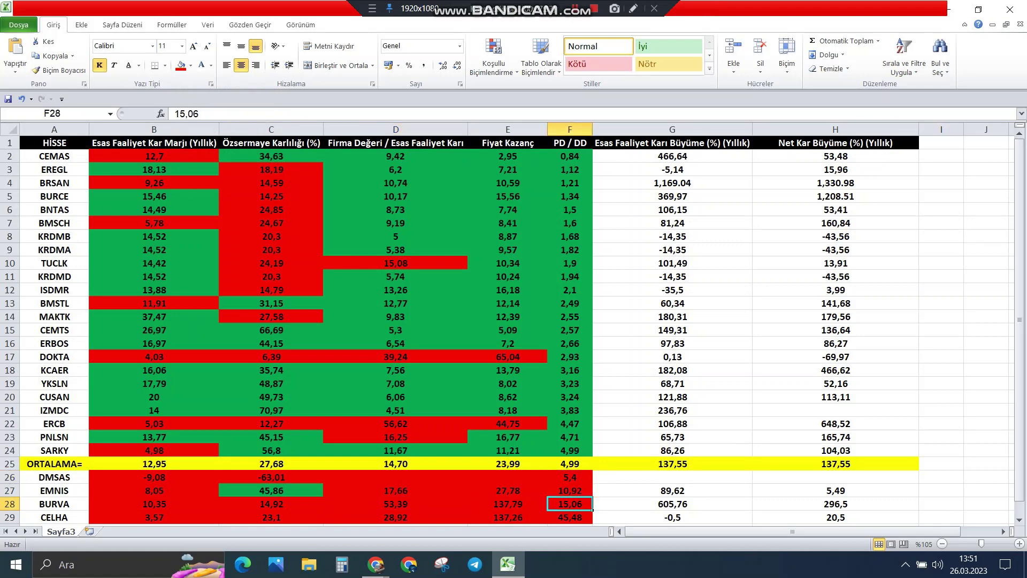
click(569, 516)
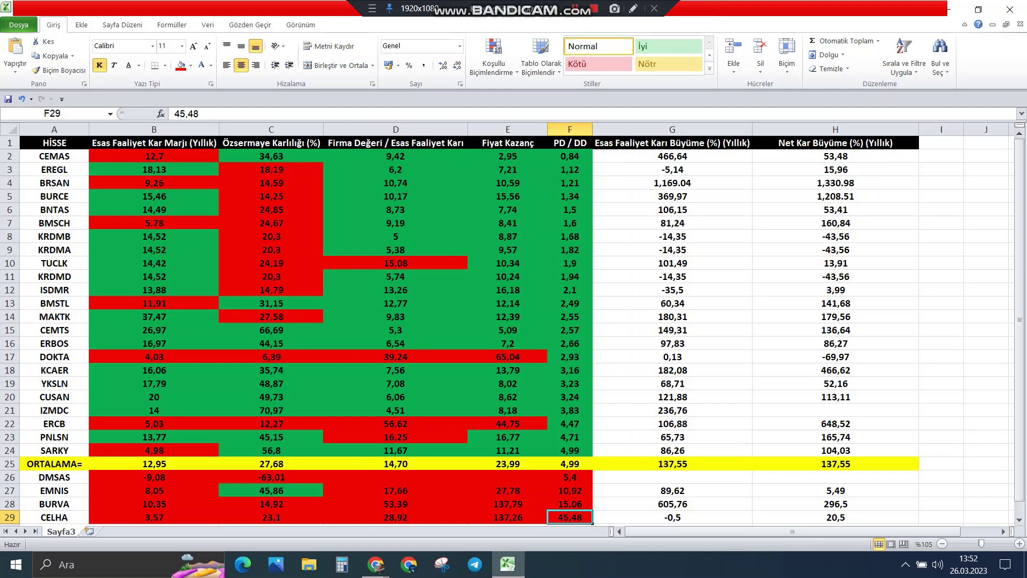
Sort the table by Esas Faaliyet Karı Büyüme (%) (Yıllık) from largest to smallest.
click(642, 143)
right_click(633, 145)
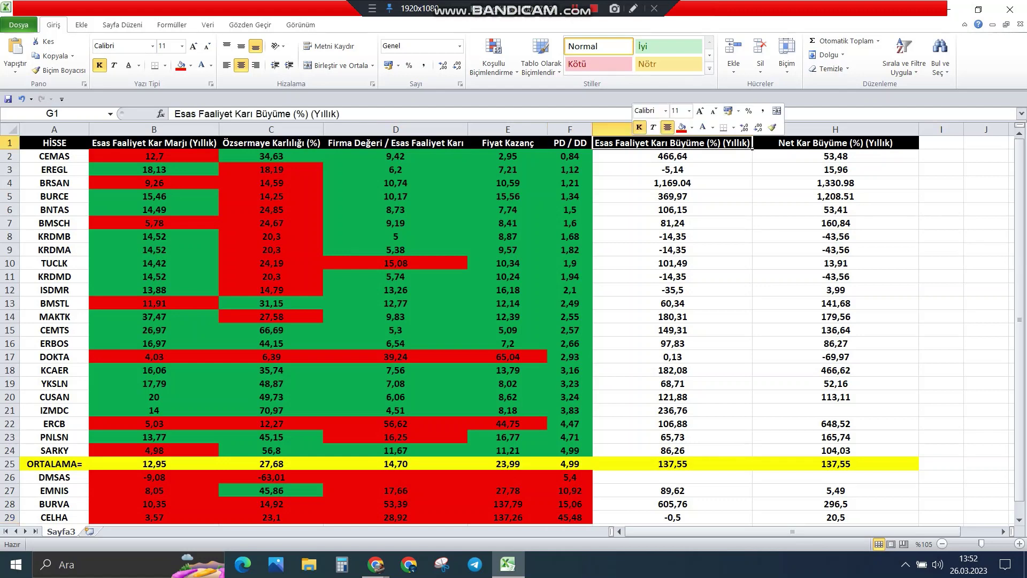
mouse_move(663, 291)
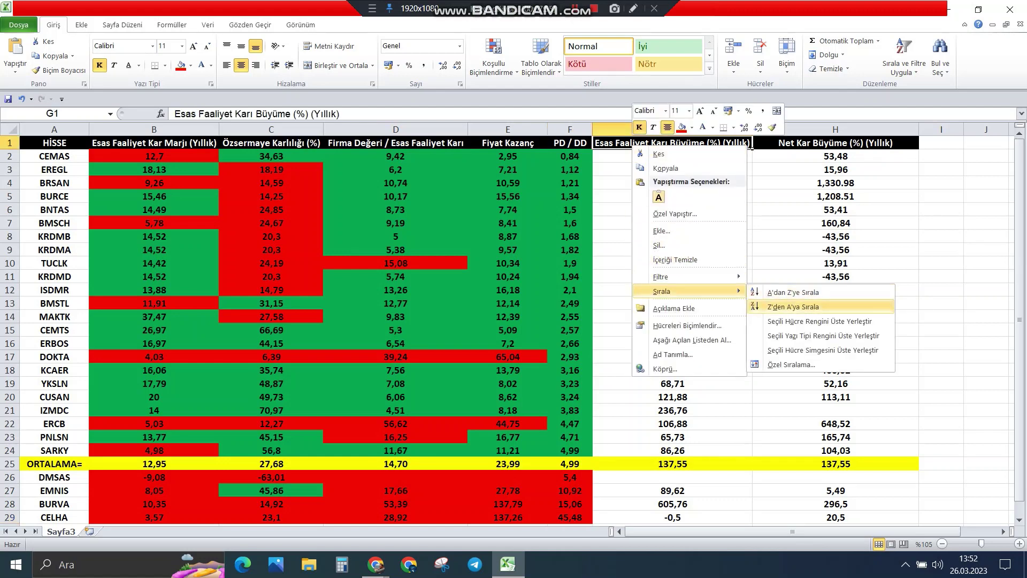
click(792, 305)
click(672, 303)
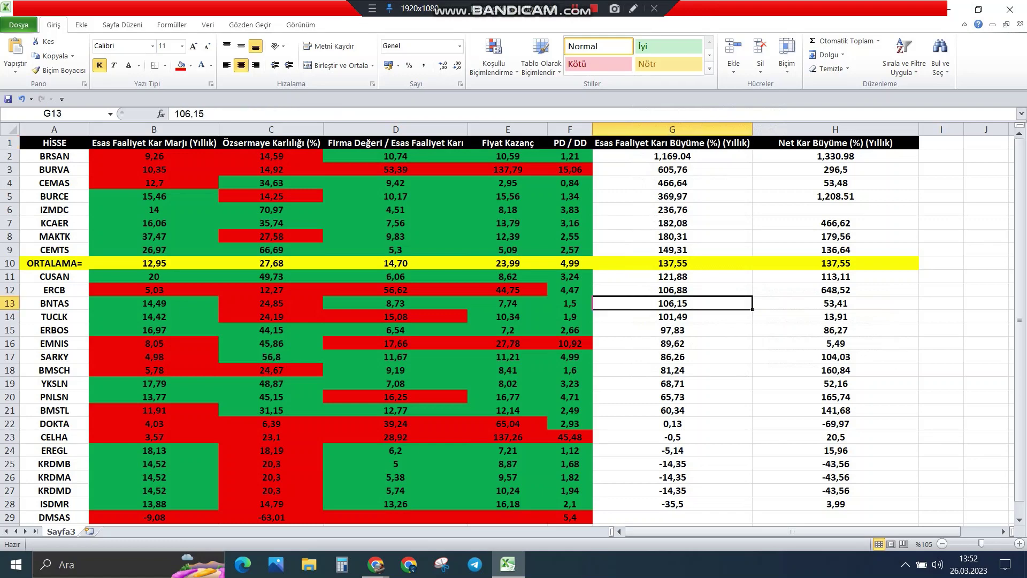
Fill the Esas Faaliyet Karı Büyüme values above the ORTALAMA row, G2:G9, with green and check the all-green companies IZMDC, KCAER and CEMTS.
drag(672, 156, 673, 249)
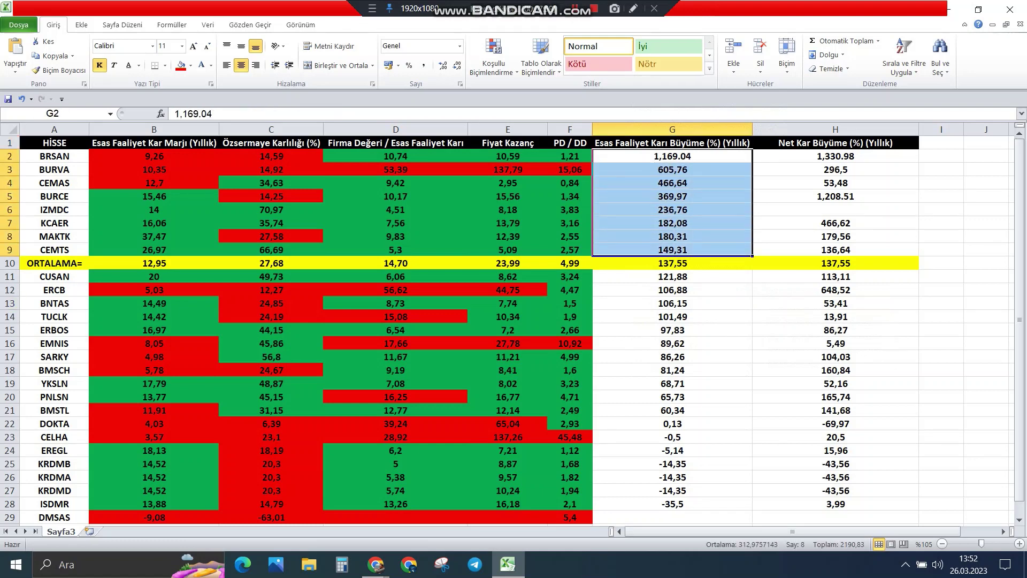
click(191, 65)
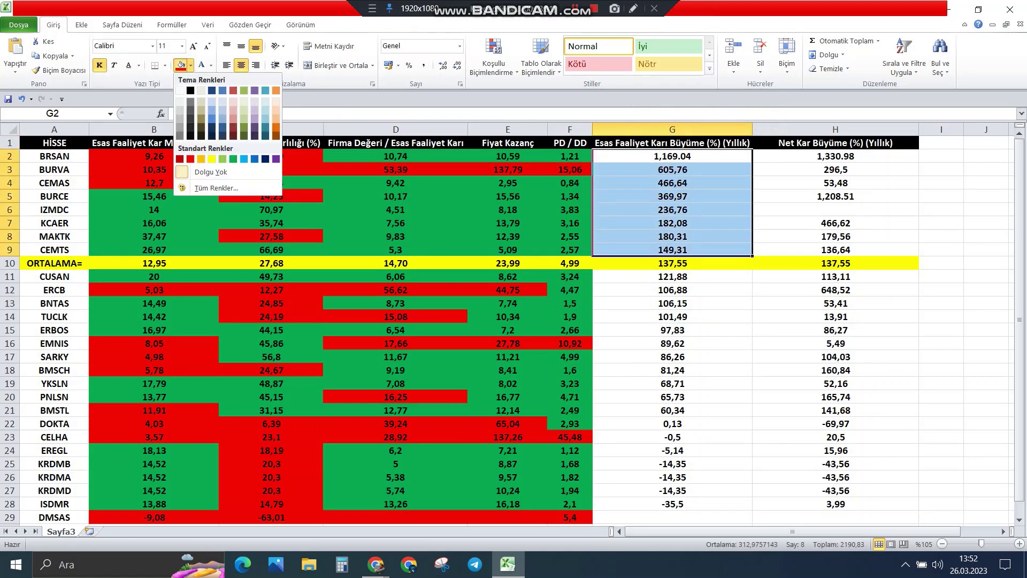
click(233, 159)
click(507, 183)
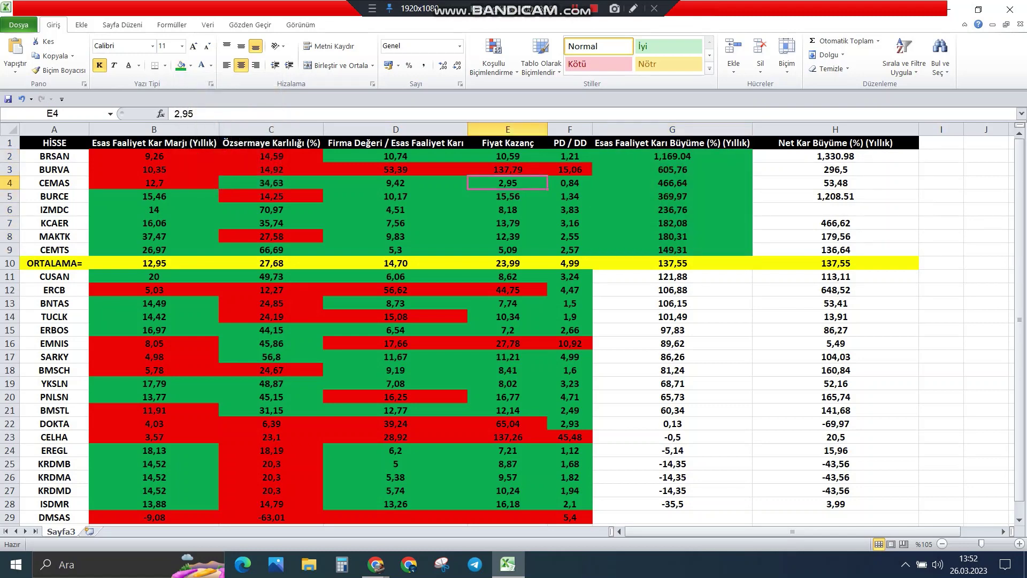
click(270, 210)
click(271, 223)
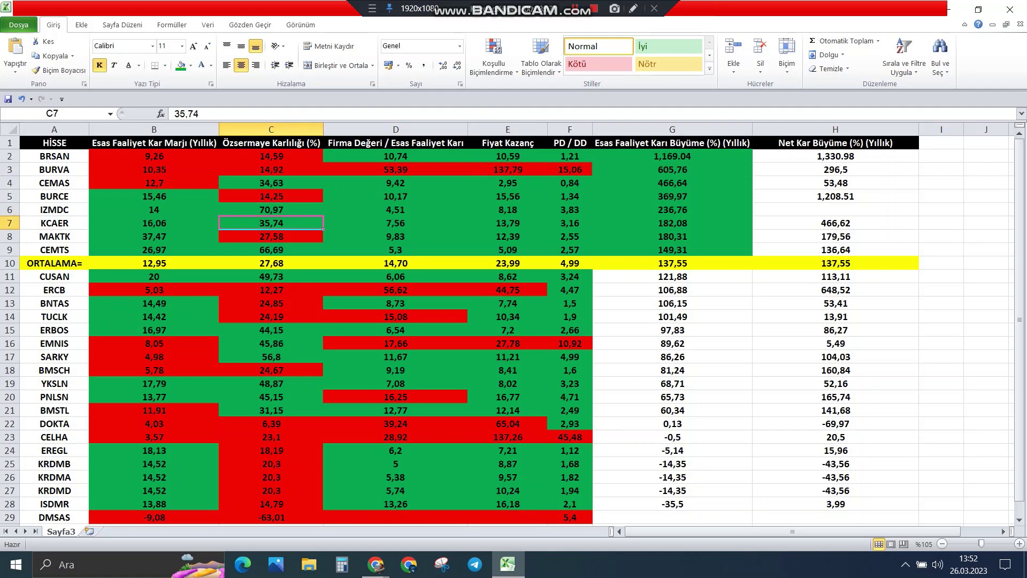
click(271, 249)
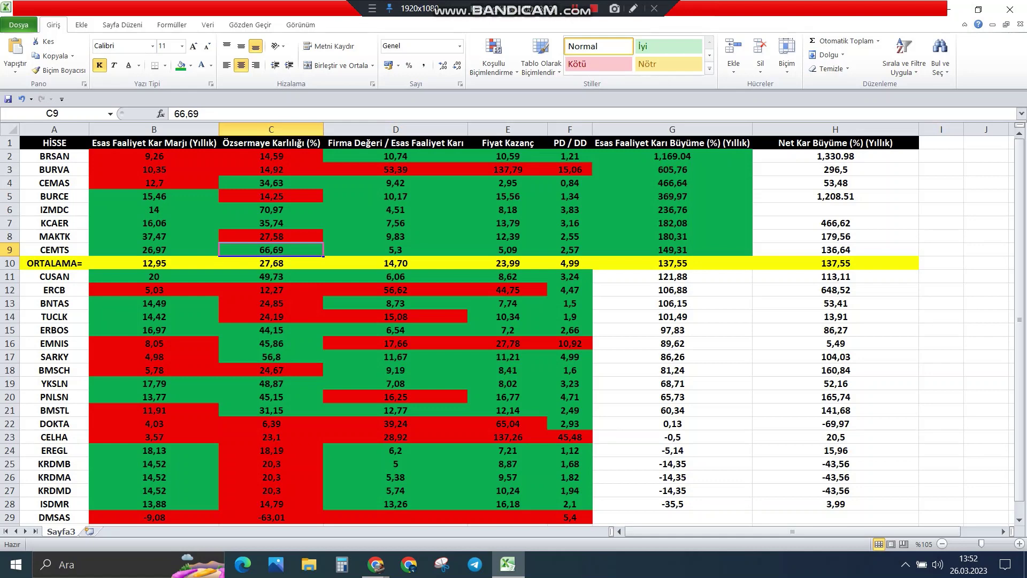
Fill the Esas Faaliyet Karı Büyüme cells below the ORTALAMA row, G11:G29, with red and check those of CELHA, DMSAS and BURVA.
click(672, 276)
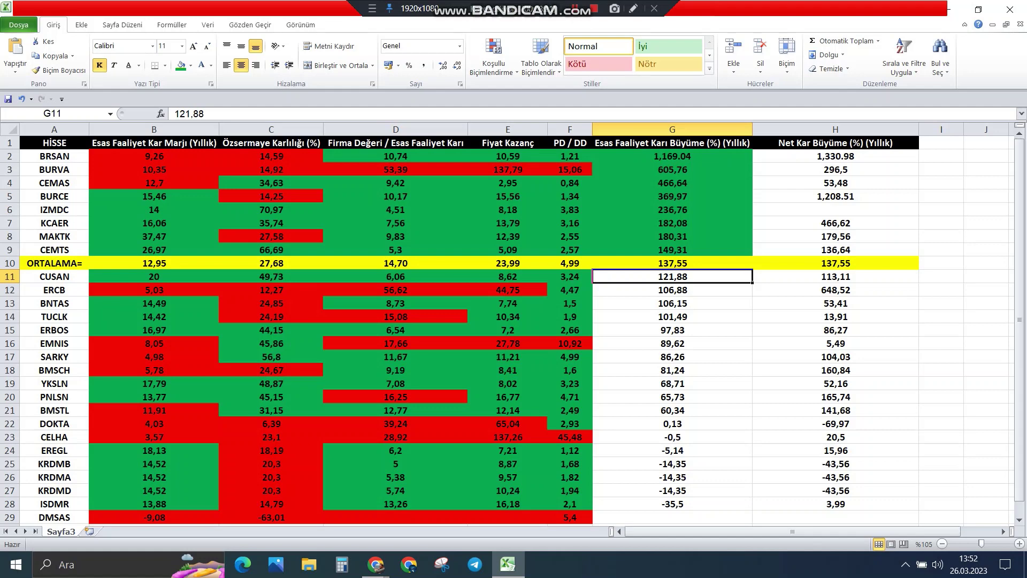
click(672, 330)
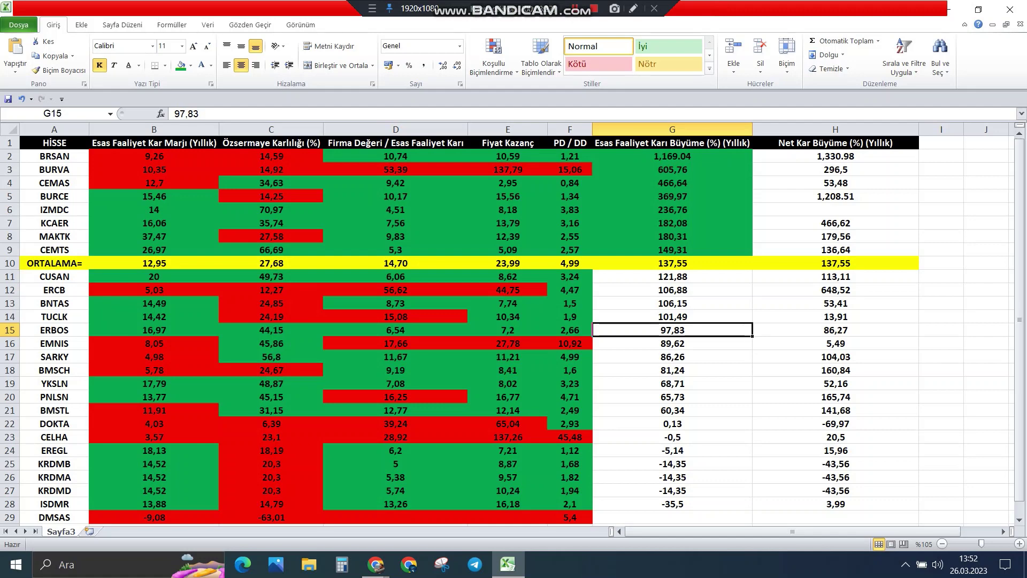
drag(673, 276, 673, 517)
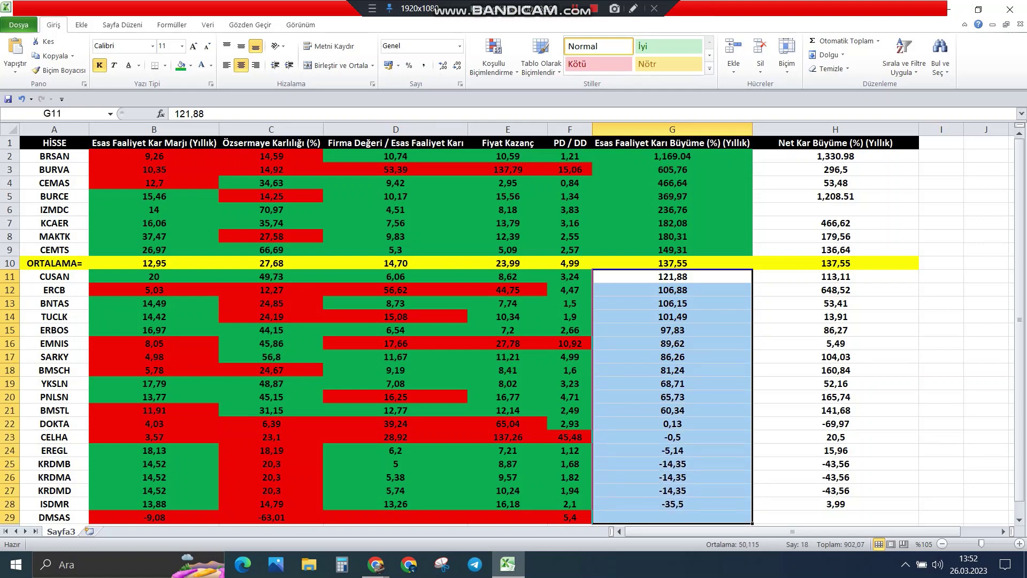
click(190, 65)
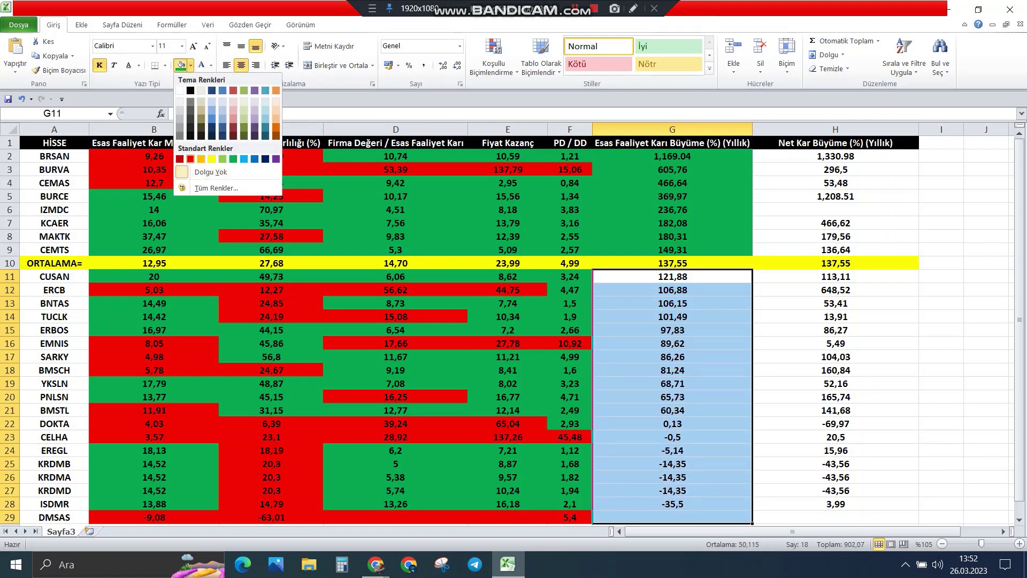
click(190, 158)
click(672, 317)
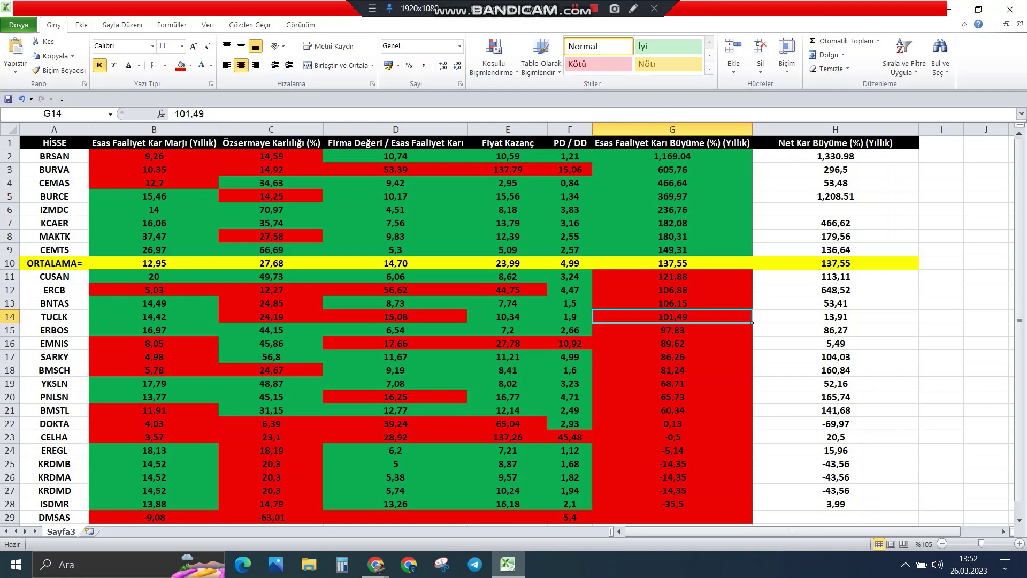
click(672, 436)
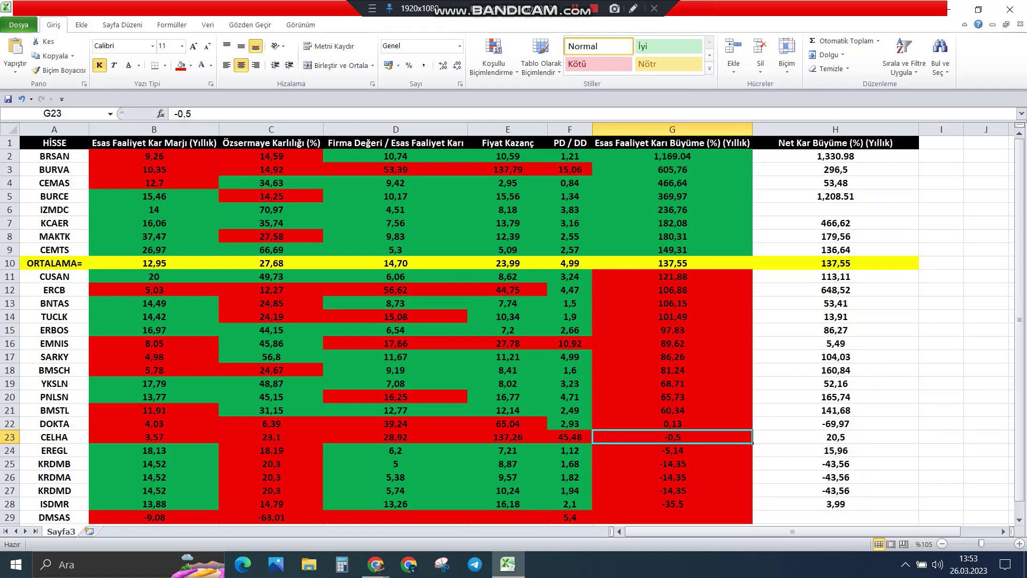
click(672, 516)
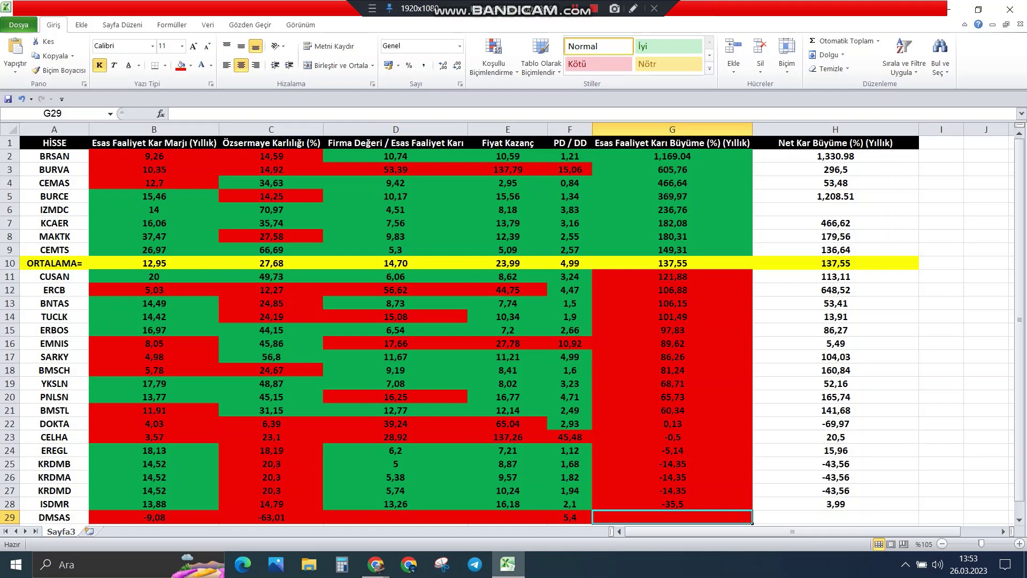
click(672, 169)
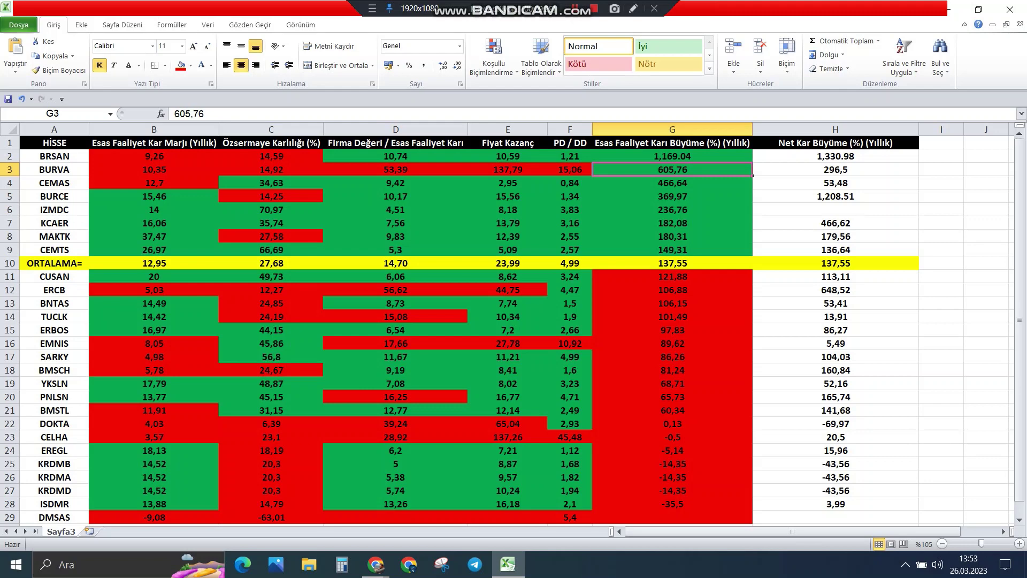
Sort the table by Net Kar Büyüme (%) (Yıllık) from largest to smallest.
click(818, 143)
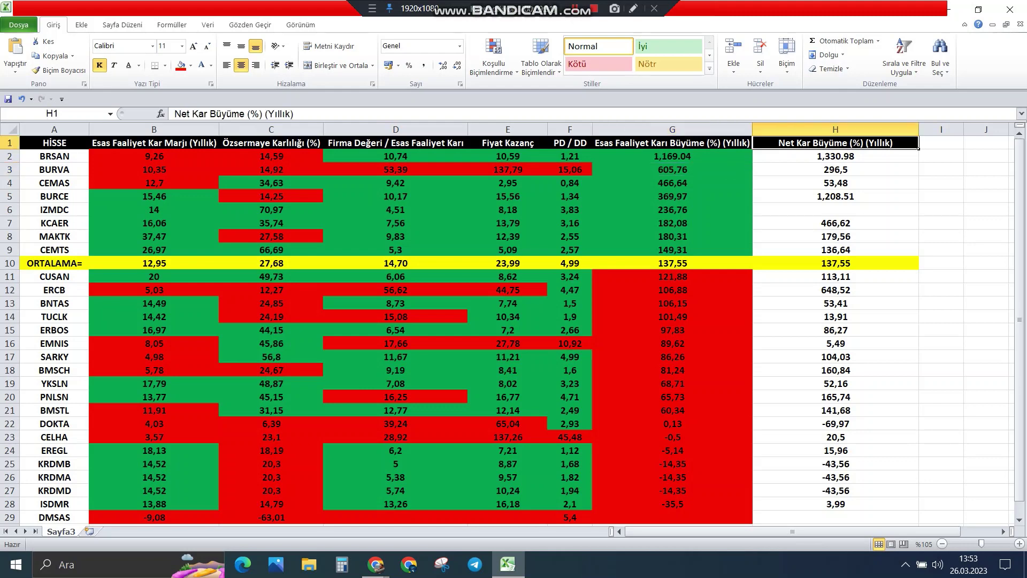
right_click(817, 145)
mouse_move(856, 291)
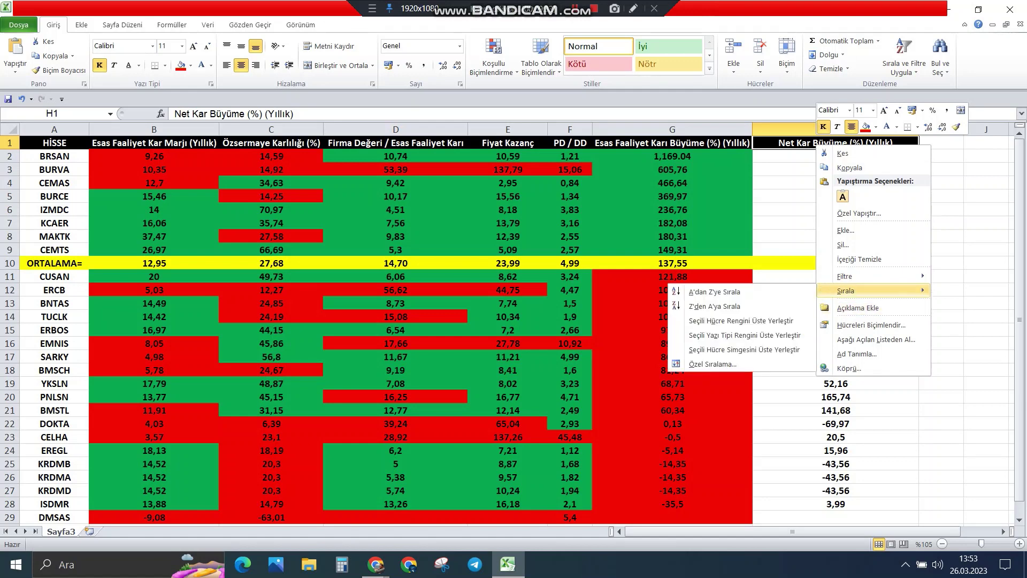
click(714, 306)
click(835, 317)
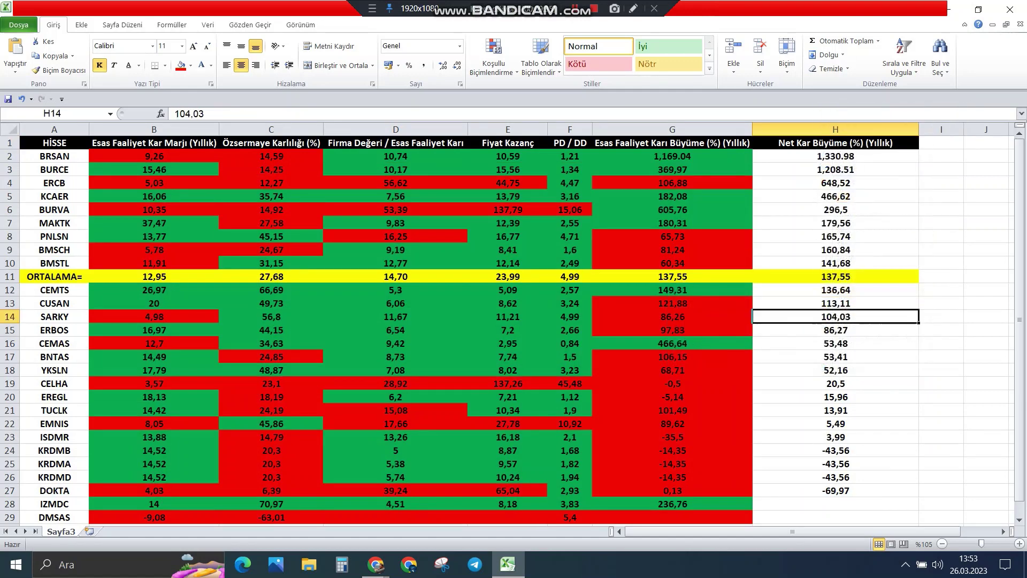
Fill the Net Kar Büyüme cells below the ORTALAMA row, H12:H29, with red, including the blank ones.
drag(835, 290, 836, 476)
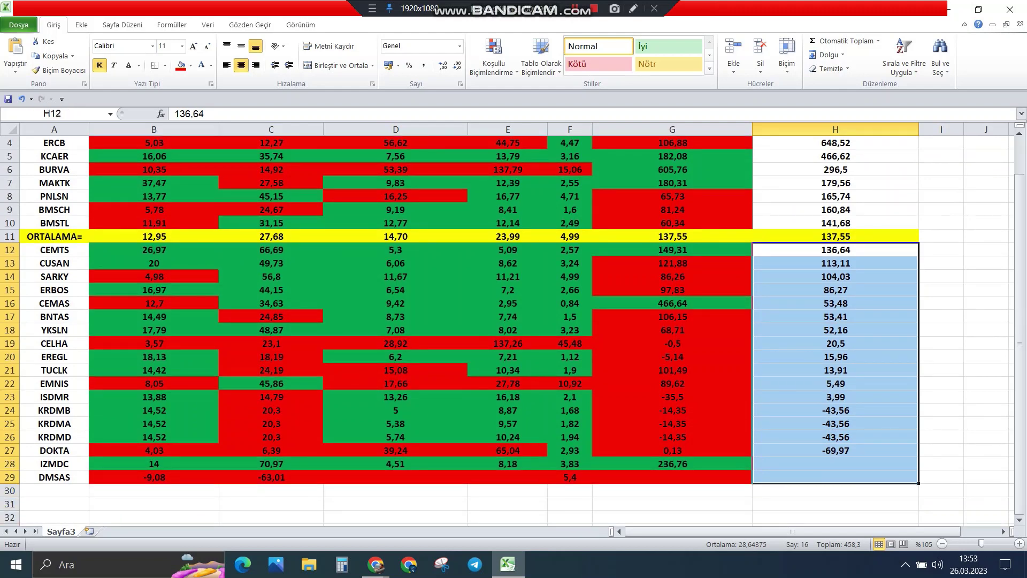
click(181, 65)
scroll(513, 330, up, 1)
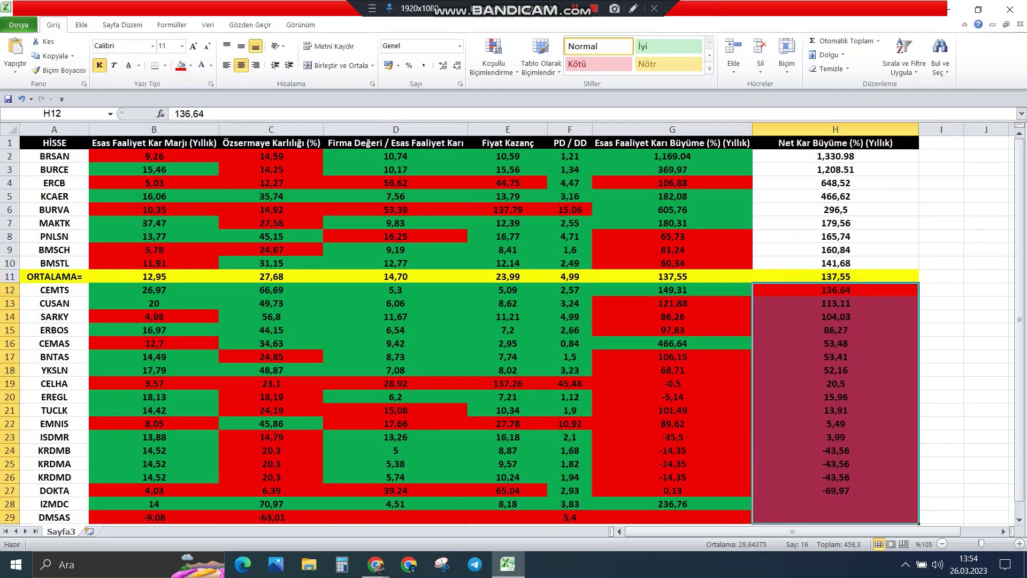
scroll(513, 330, down, 1)
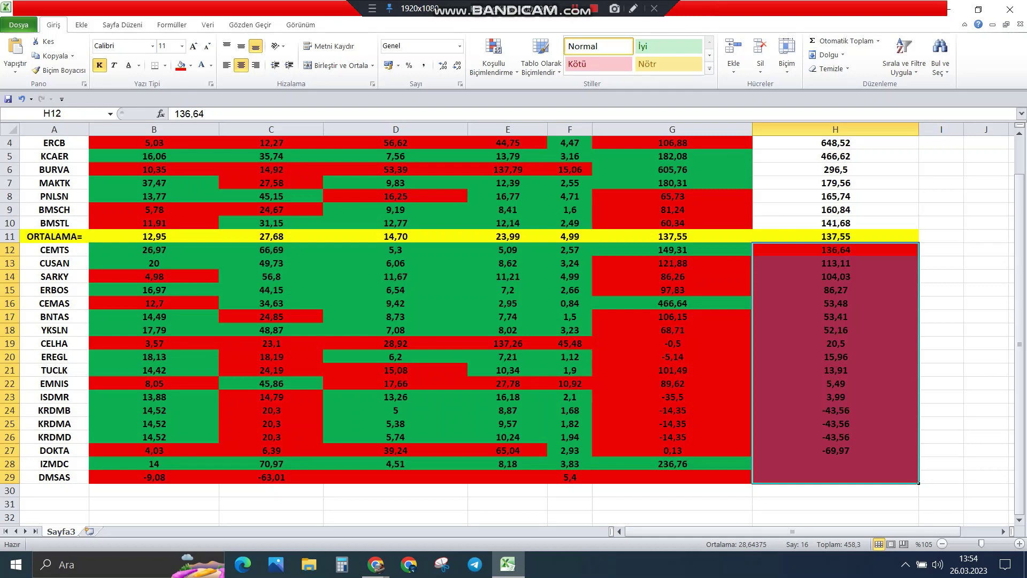
click(834, 477)
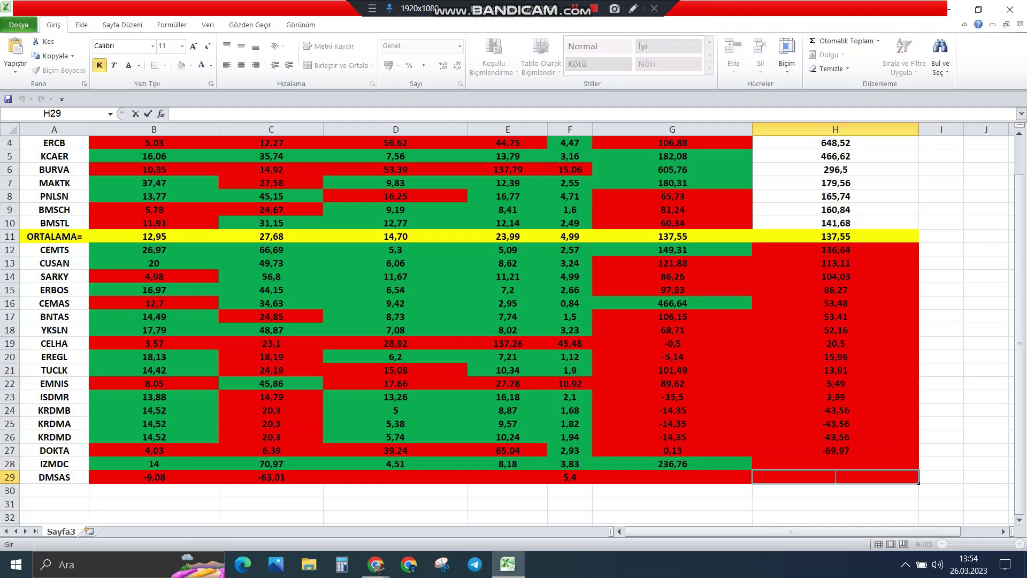
Fill the name cells of CELHA and DMSAS, the companies with red in every ratio column, with red.
click(54, 343)
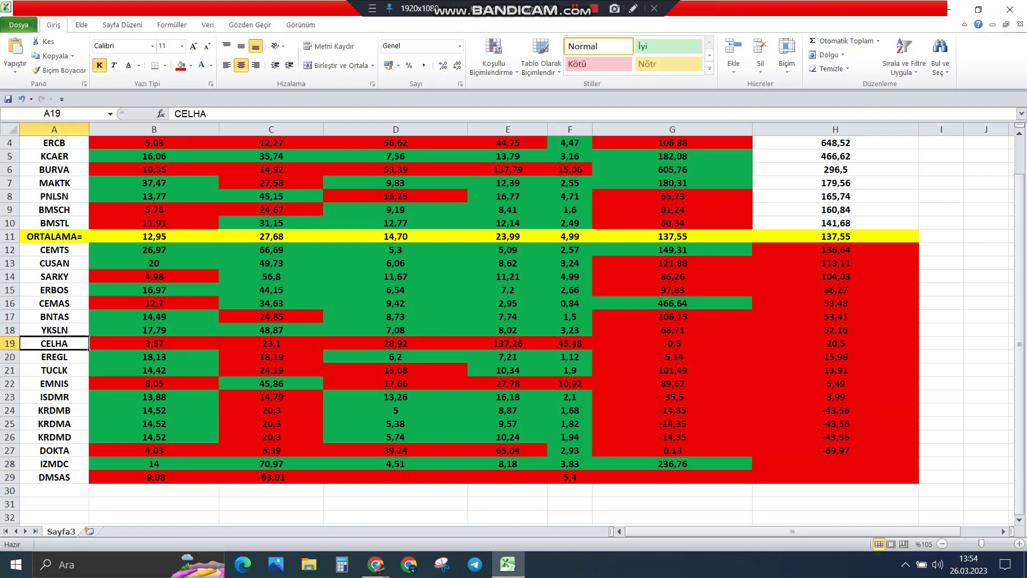
click(181, 65)
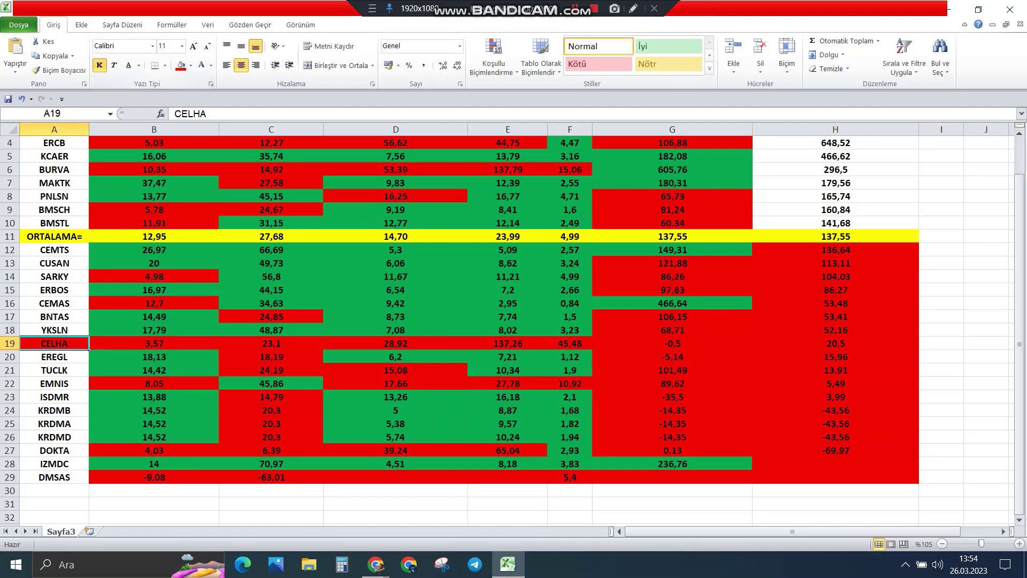
click(54, 477)
click(180, 65)
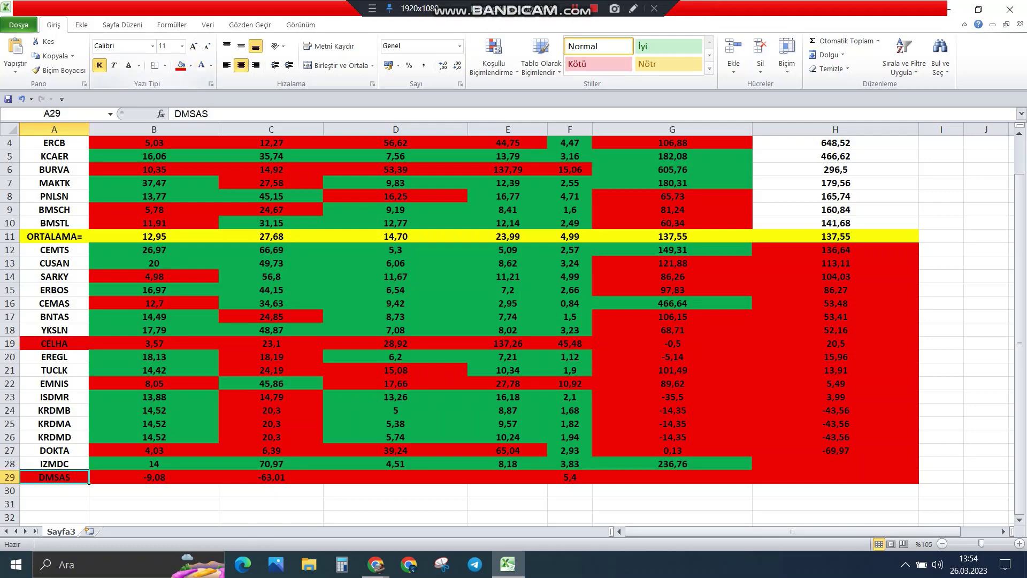
Look over the colored ratios below the ORTALAMA row, including the Net Kar Büyüme cells of CEMTS and IZMDC.
click(271, 316)
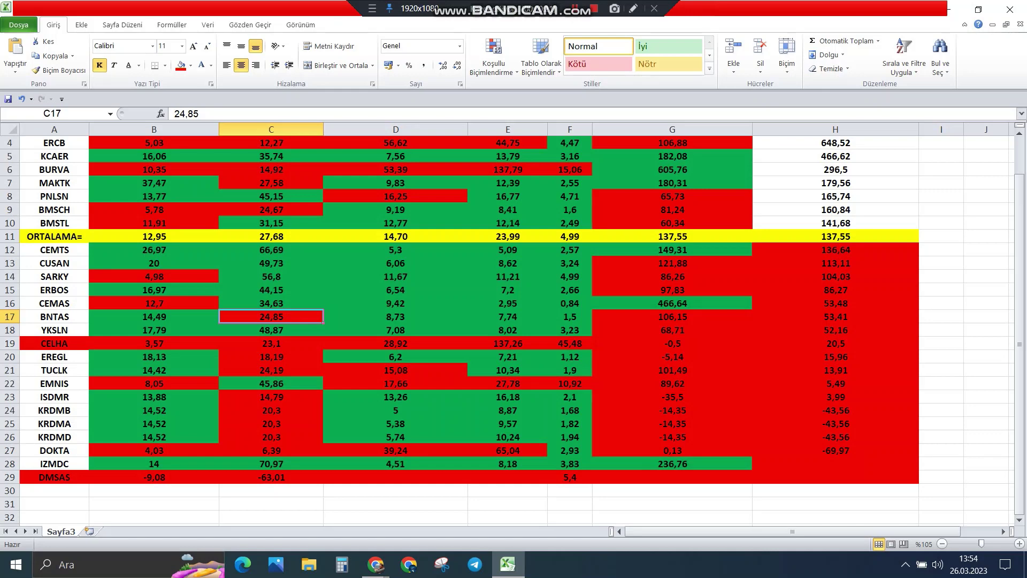
click(672, 356)
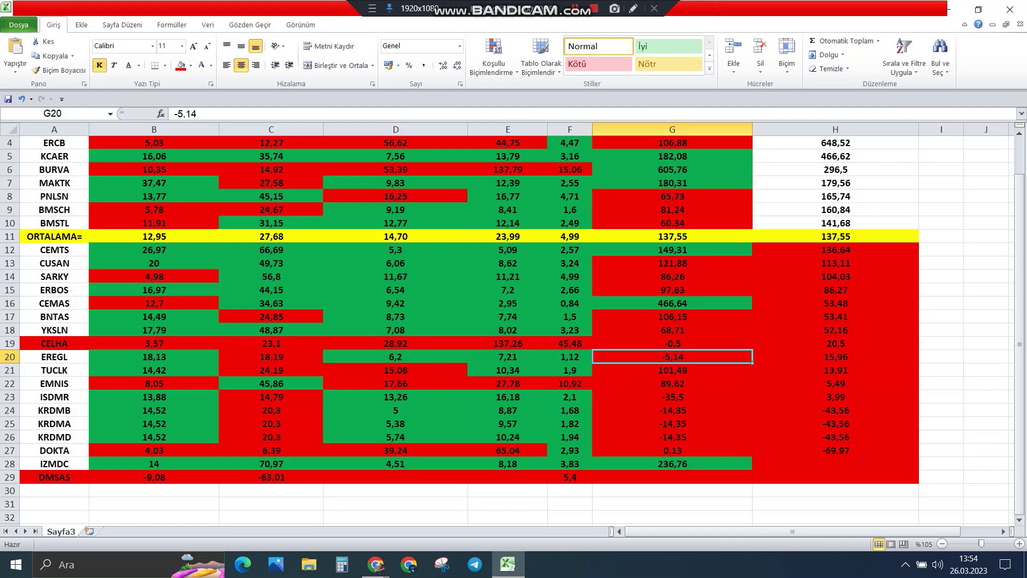
click(835, 249)
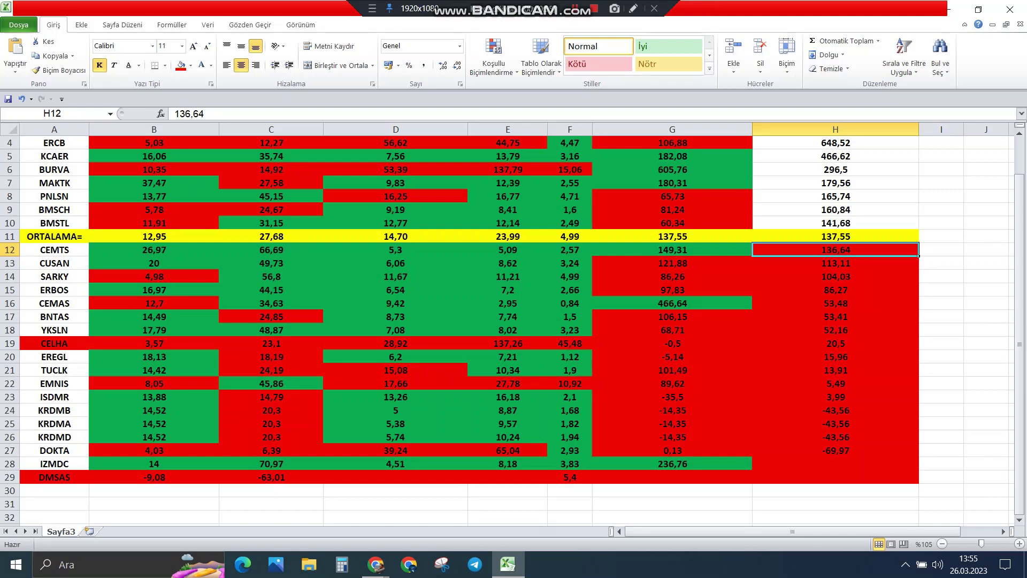
click(834, 464)
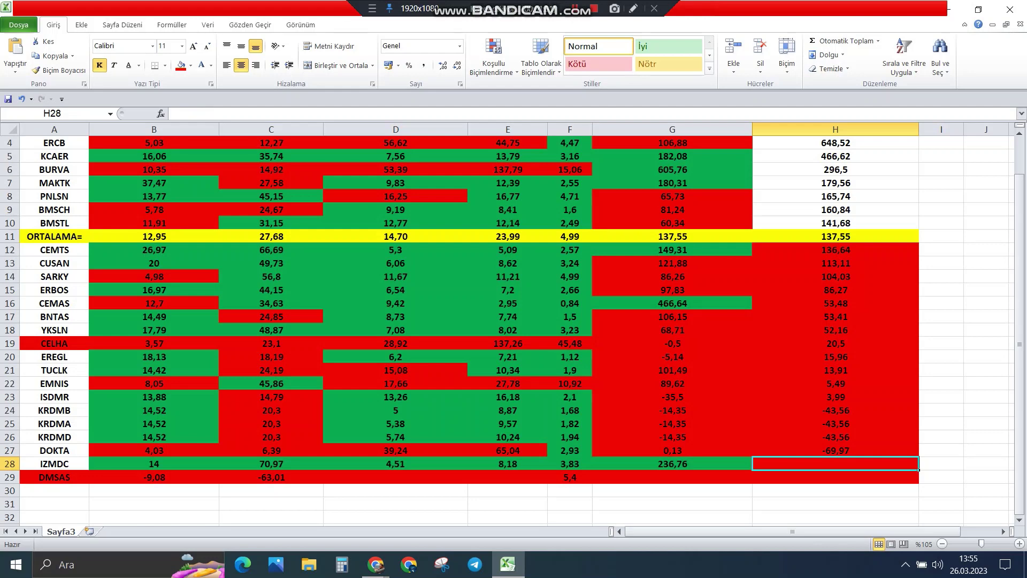
scroll(514, 321, up, 3)
scroll(513, 321, down, 2)
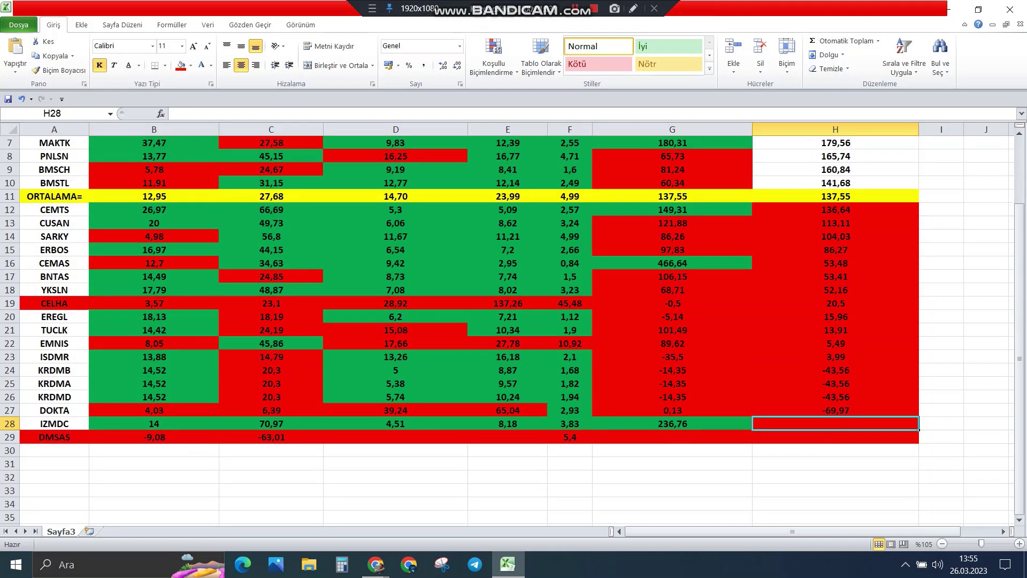
scroll(514, 321, up, 1)
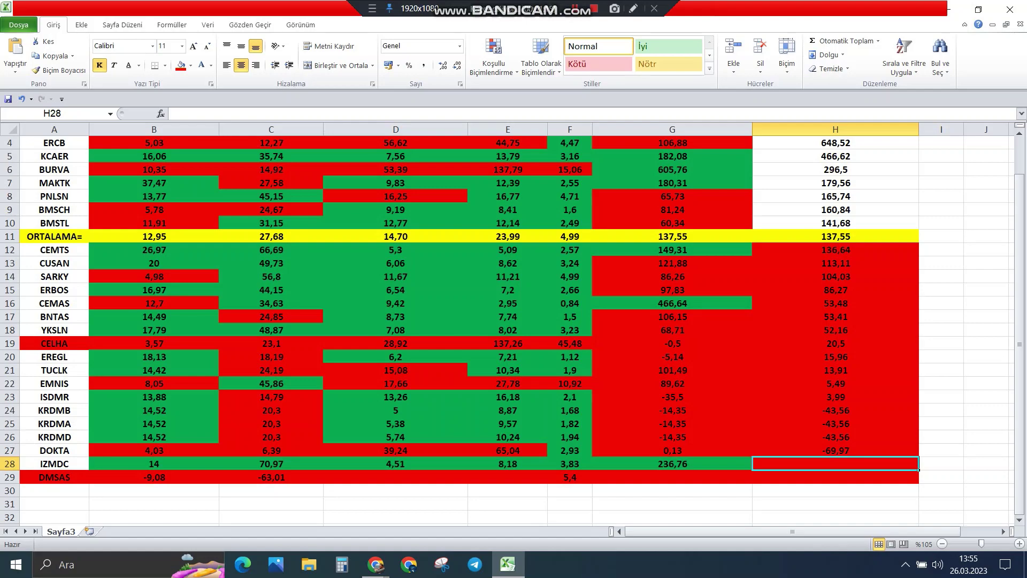
Switch to the Halk Yatırım Skor Kart page in Chrome and examine IZMDC's net profit figures in the Finansallar table.
mouse_move(376, 564)
click(445, 516)
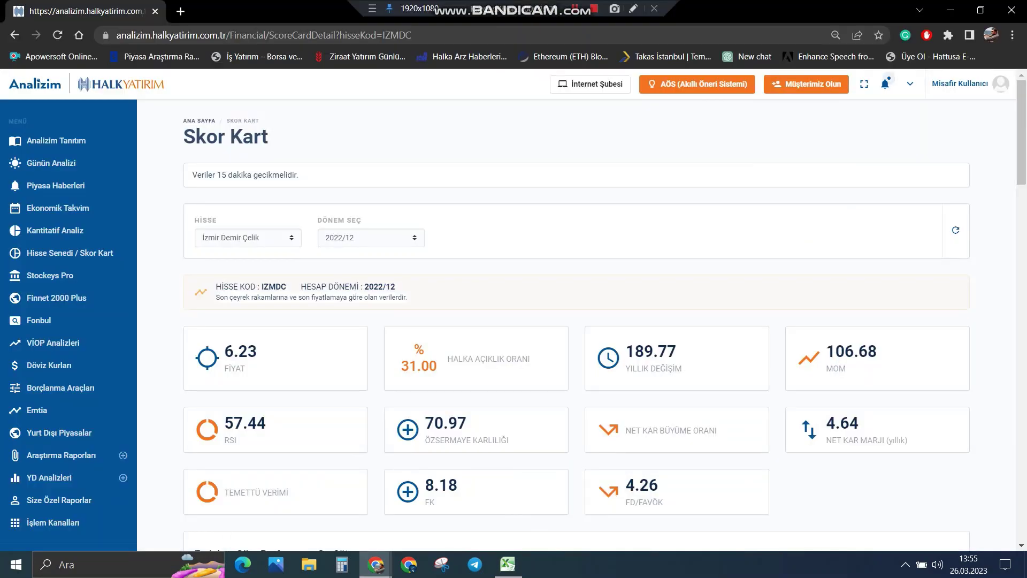
scroll(576, 321, down, 3)
scroll(576, 321, down, 15)
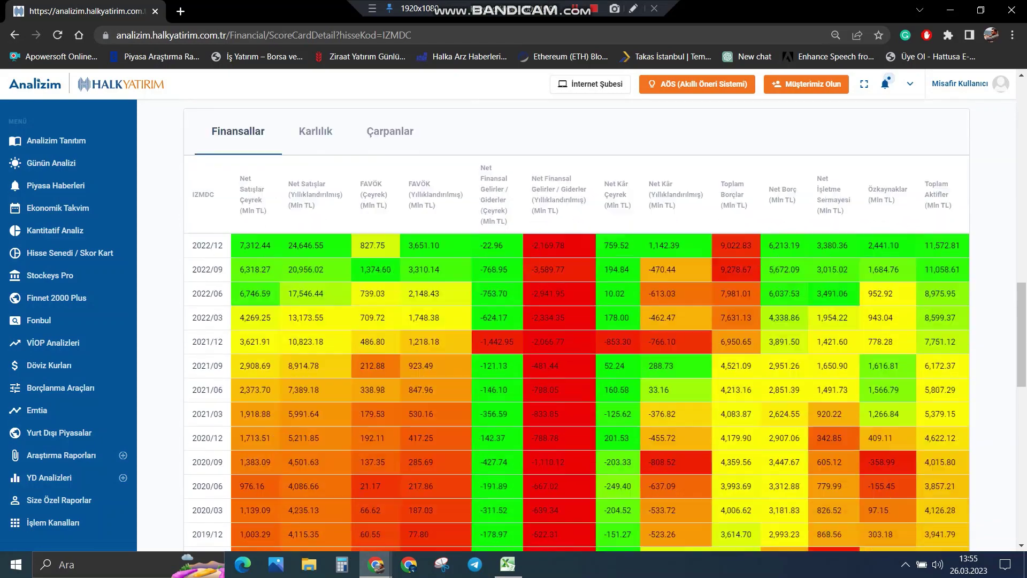
scroll(576, 321, up, 1)
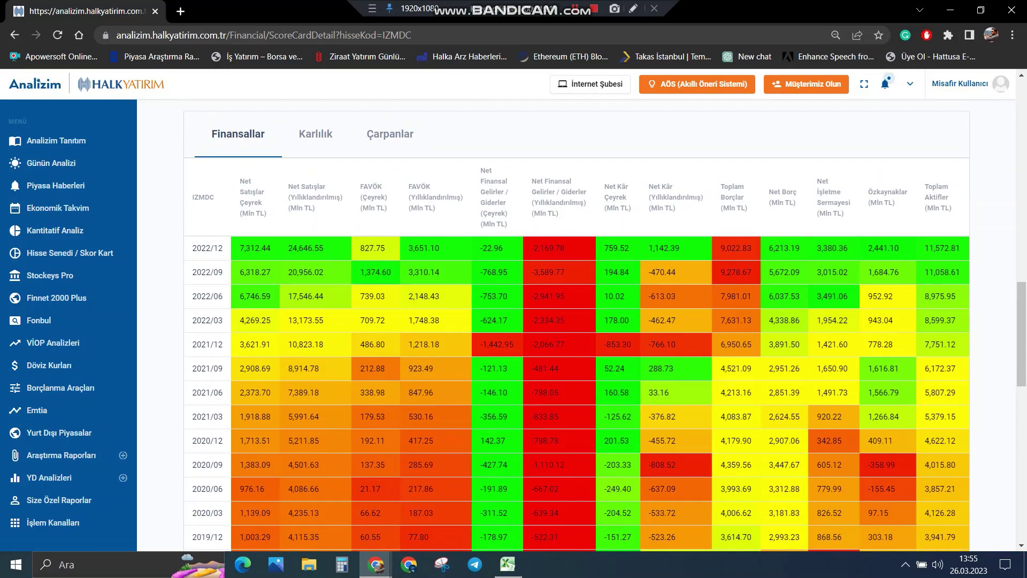
Examine IZMDC's quarterly history and yearly change rows in the Finansallar table from 2022/12 back to 2019/03.
scroll(576, 321, down, 3)
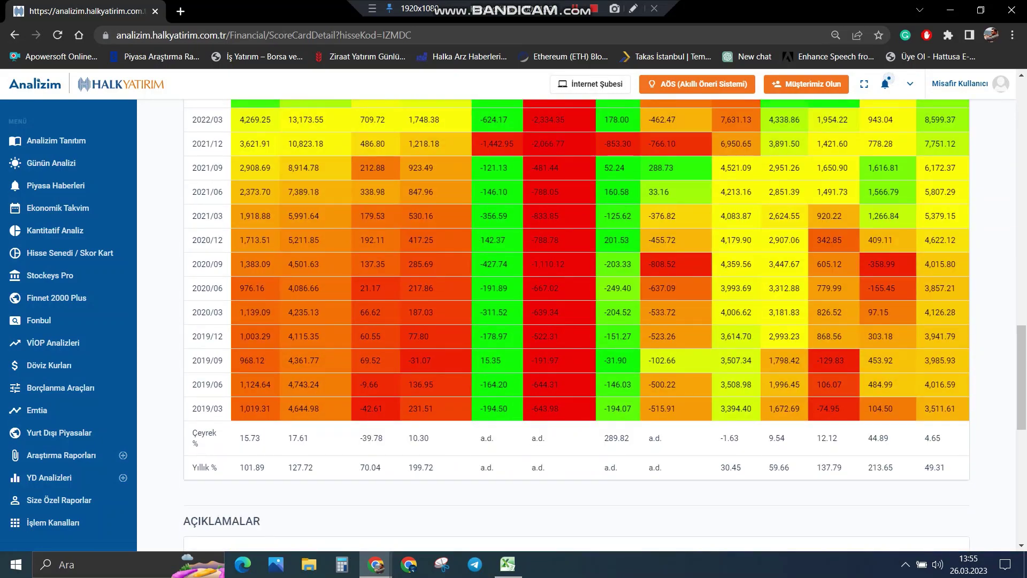
scroll(576, 321, up, 1)
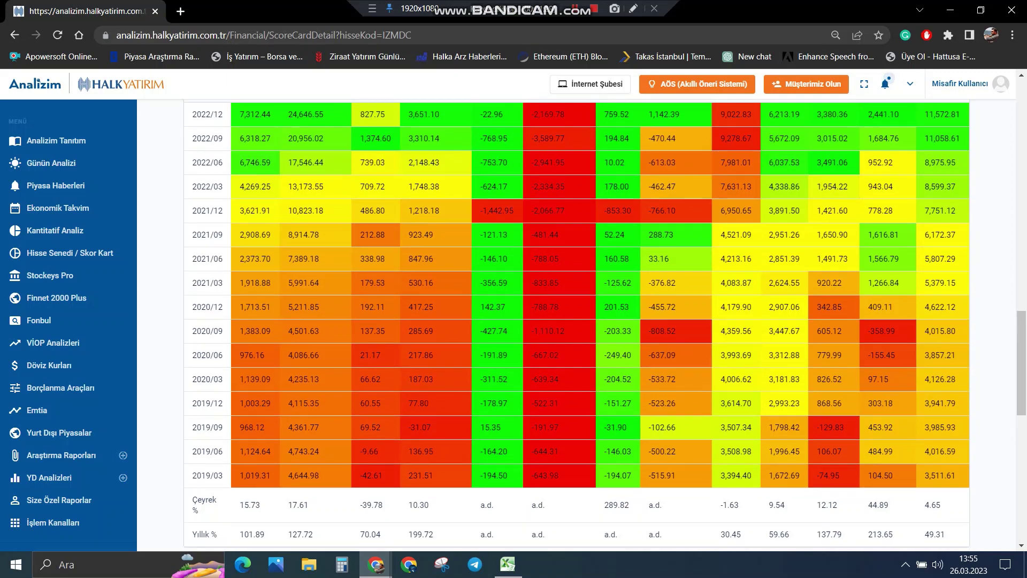
scroll(578, 326, up, 1)
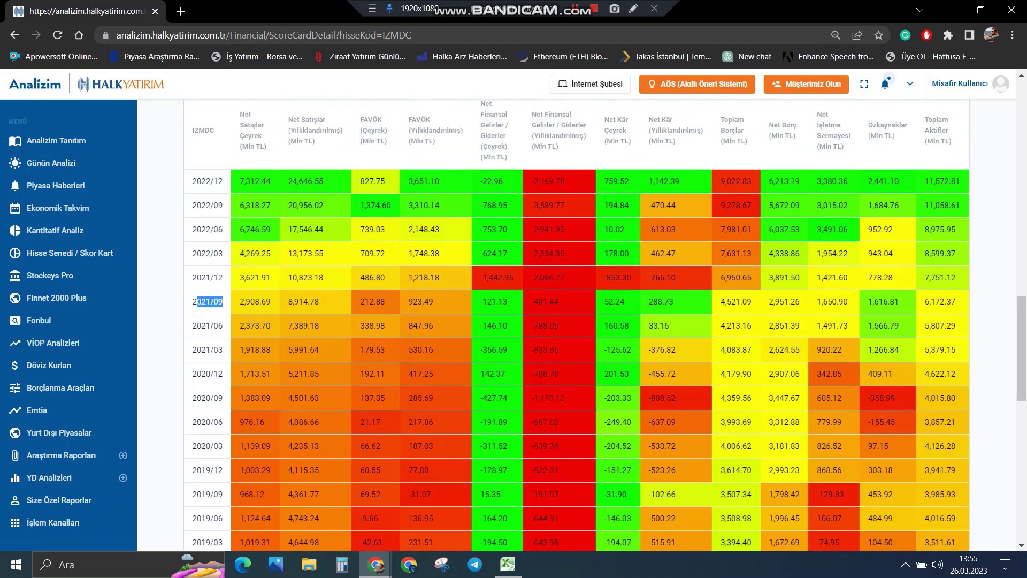
Examine IZMDC's F/K values in the Çarpanlar table and its 2022/12 annualized net profit in the Finansallar table.
scroll(578, 326, up, 2)
click(390, 201)
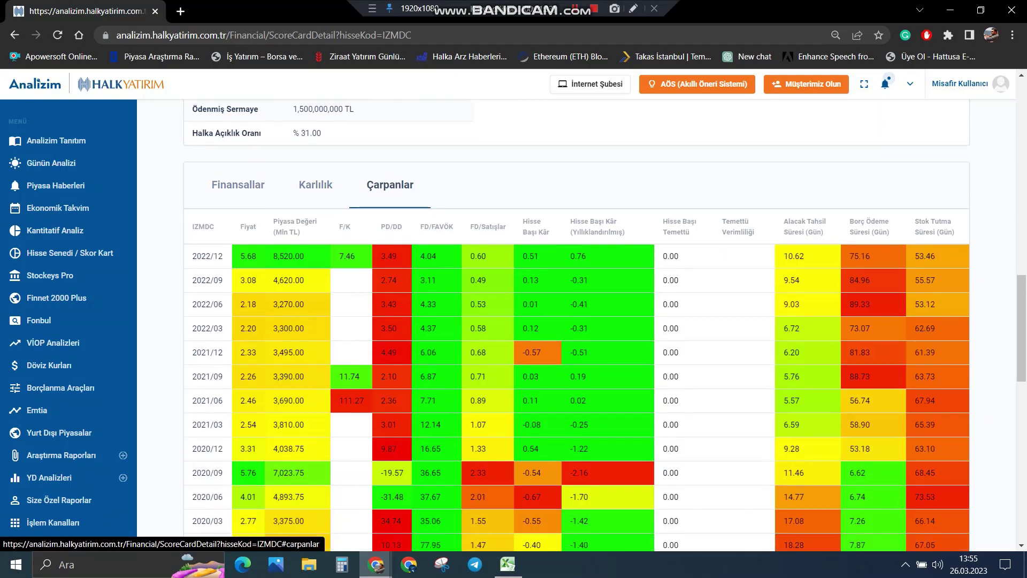
scroll(390, 200, down, 2)
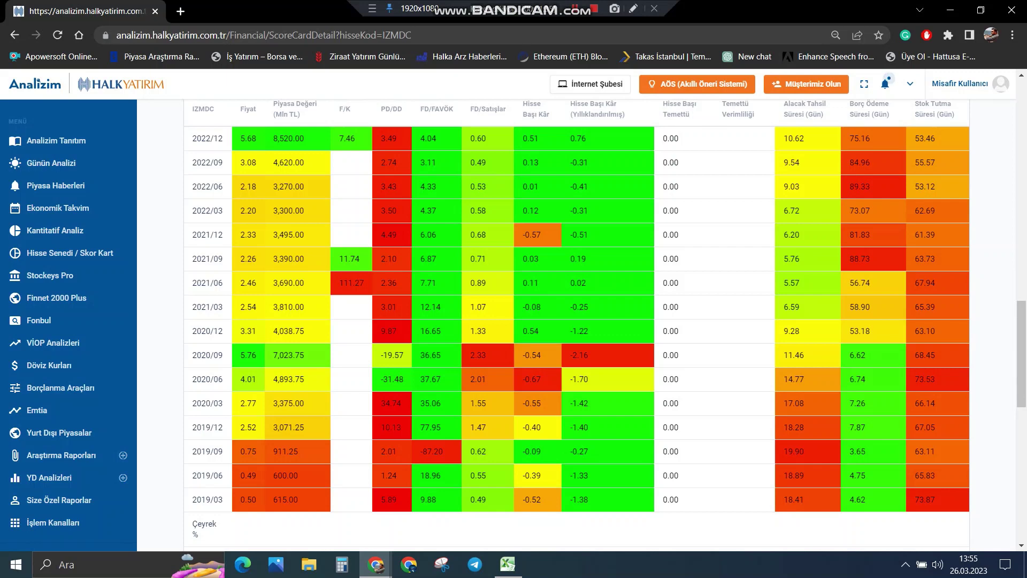
double_click(349, 258)
click(349, 258)
scroll(349, 258, up, 1)
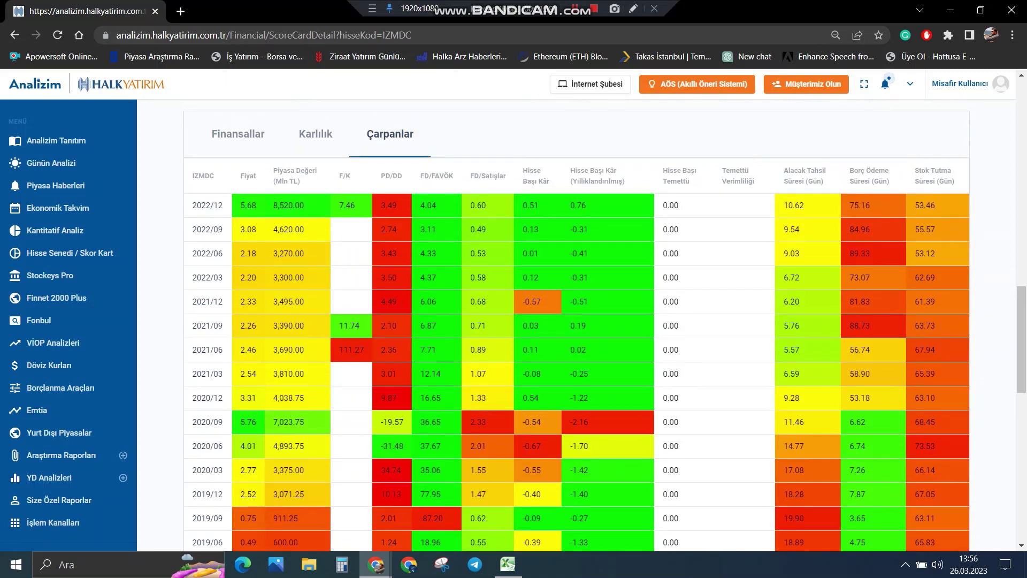
double_click(346, 205)
click(238, 134)
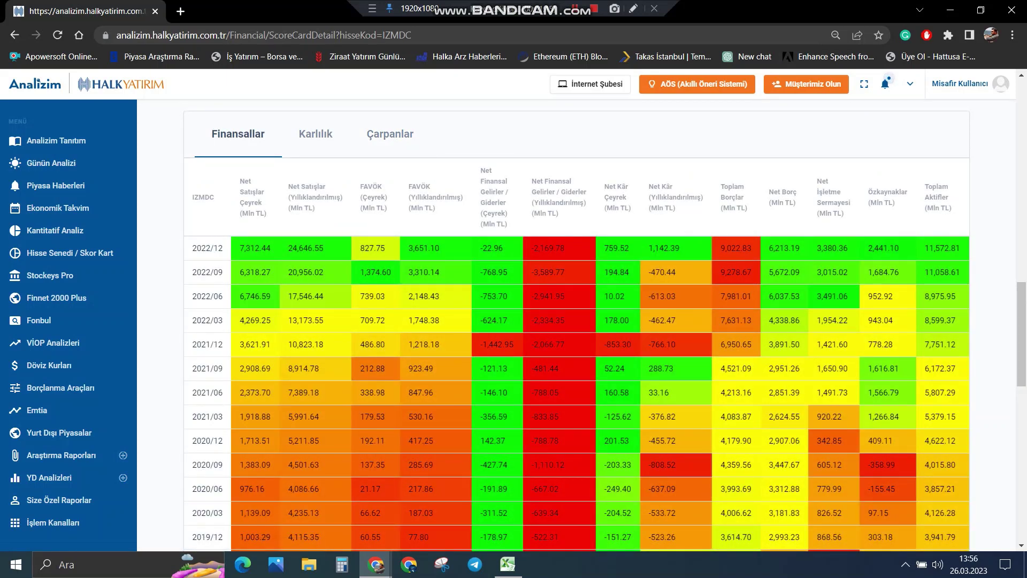
drag(649, 247, 680, 247)
Switch back to Excel and fill IZMDC's blank Net Kar Büyüme cell, H28, with green.
click(508, 564)
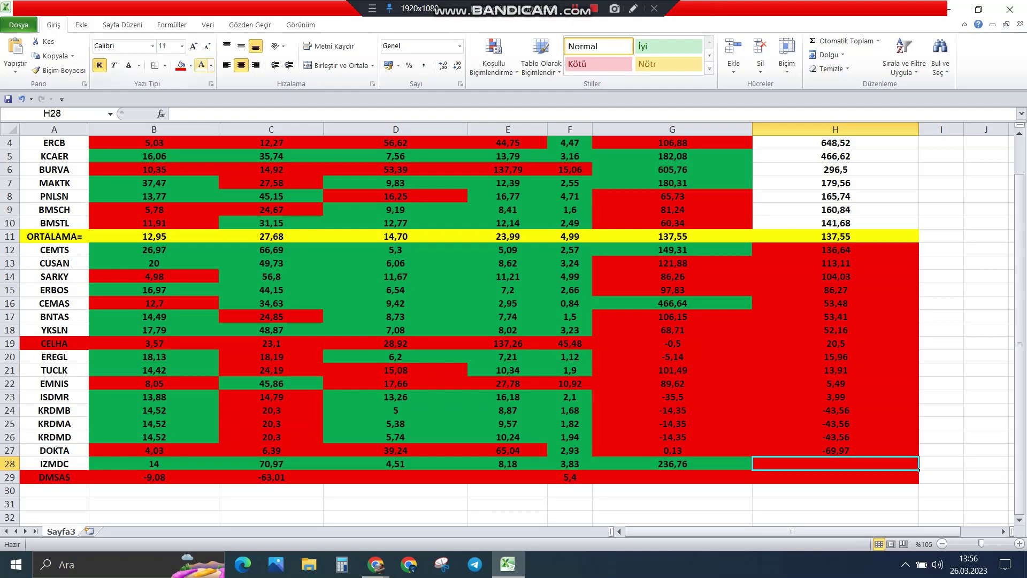
click(191, 66)
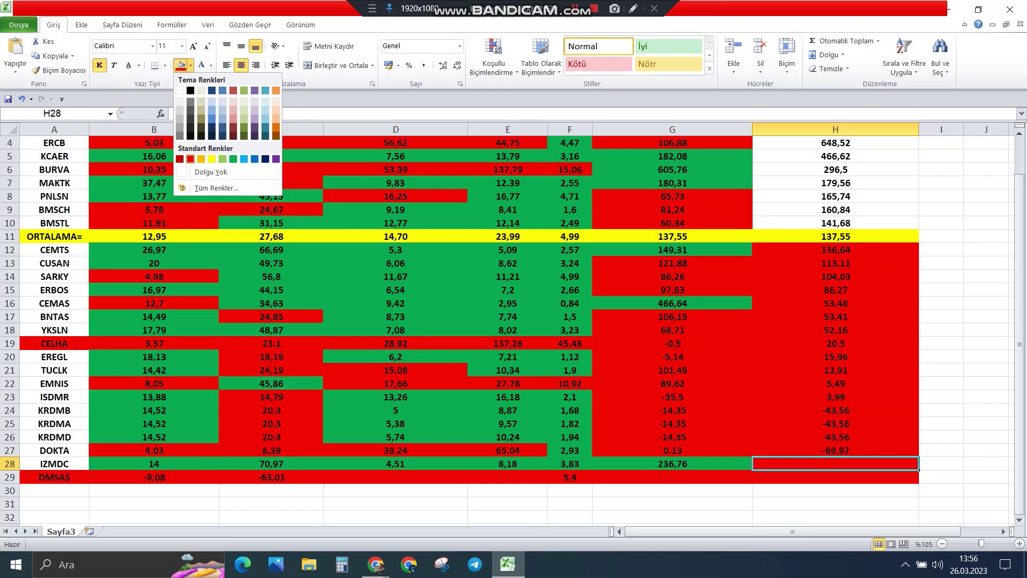
click(233, 159)
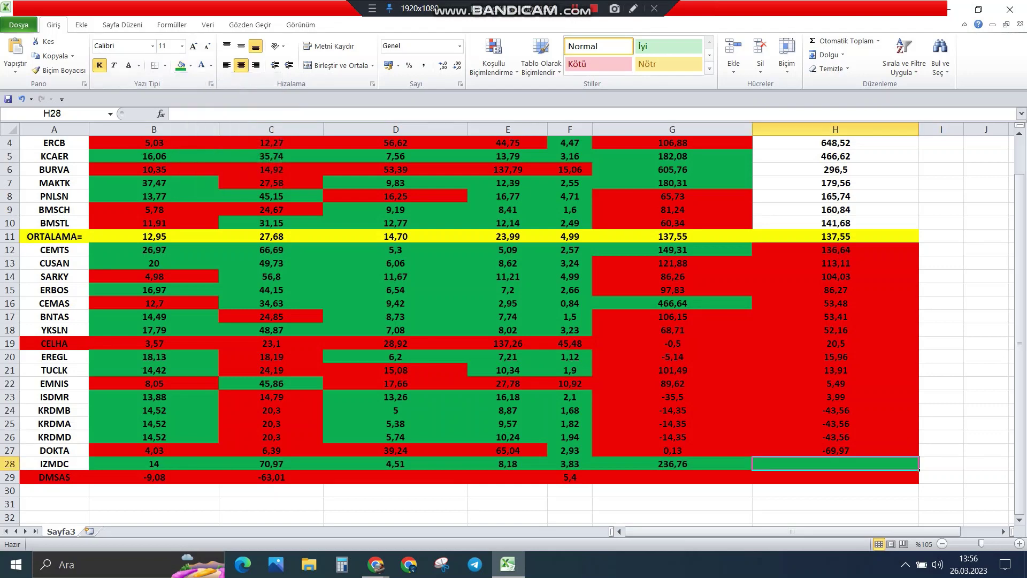
click(672, 343)
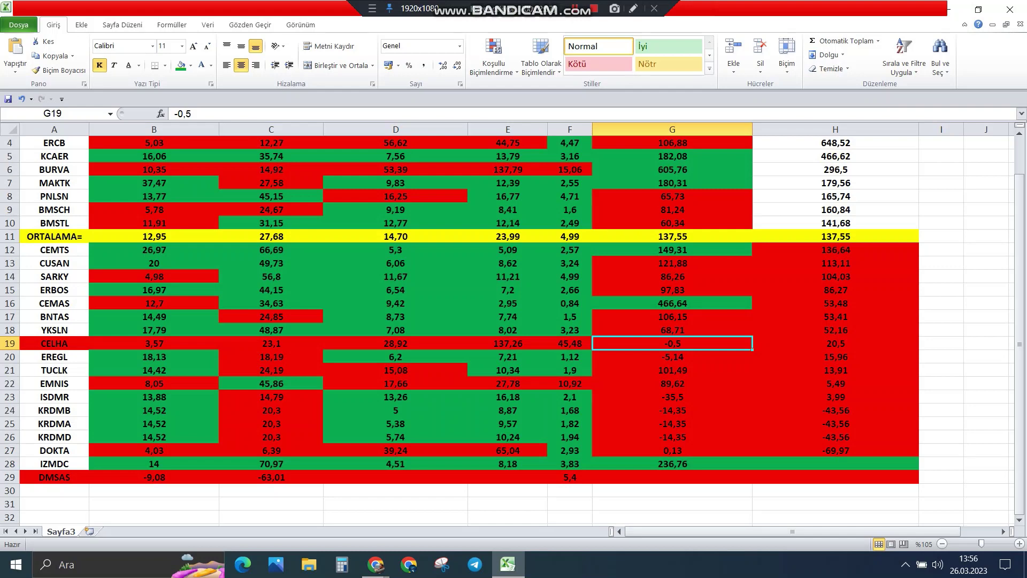
Fill the Net Kar Büyüme cells above the ORTALAMA row, H2:H10, with green.
scroll(514, 321, up, 1)
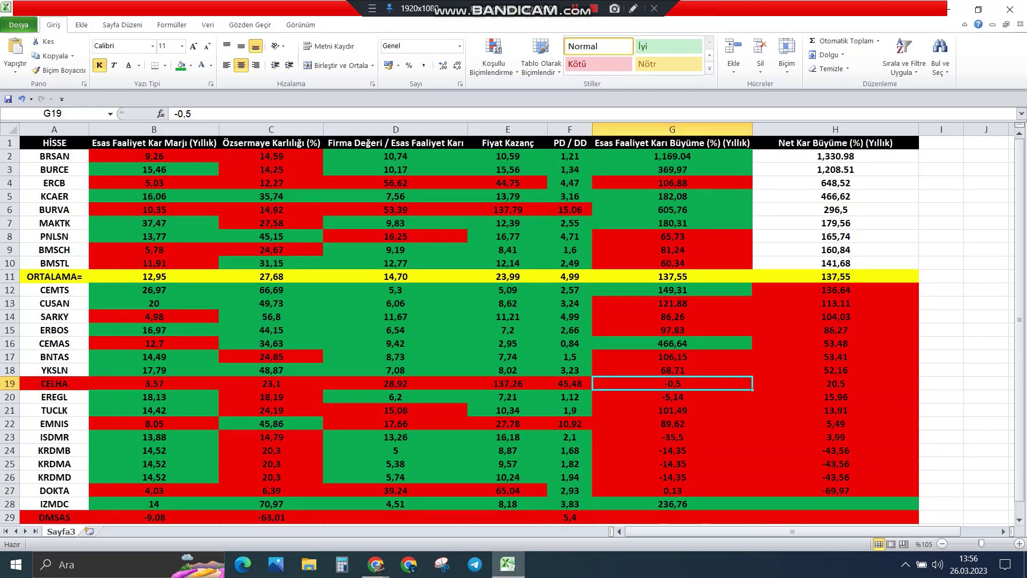
drag(836, 157, 835, 263)
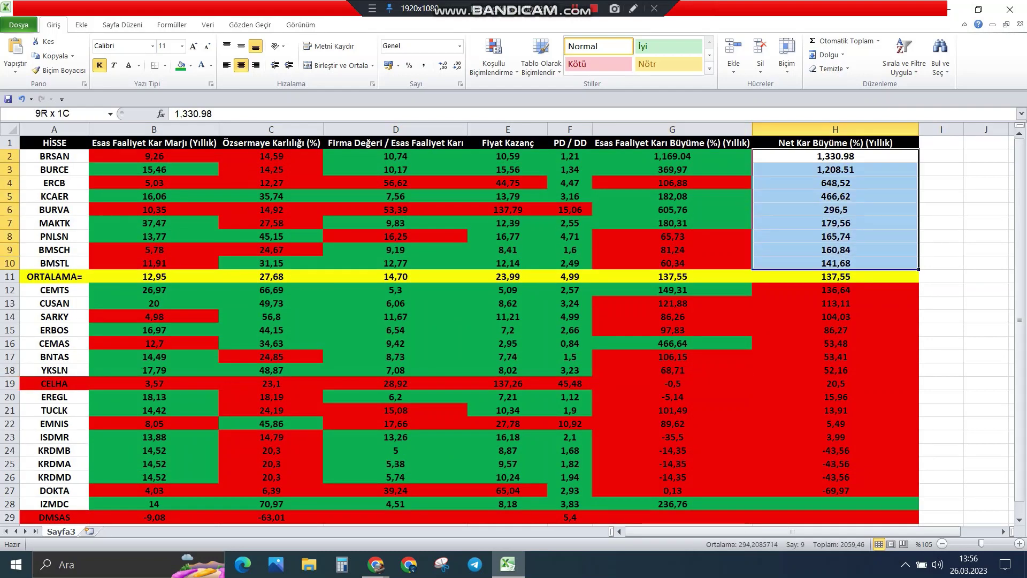
click(181, 65)
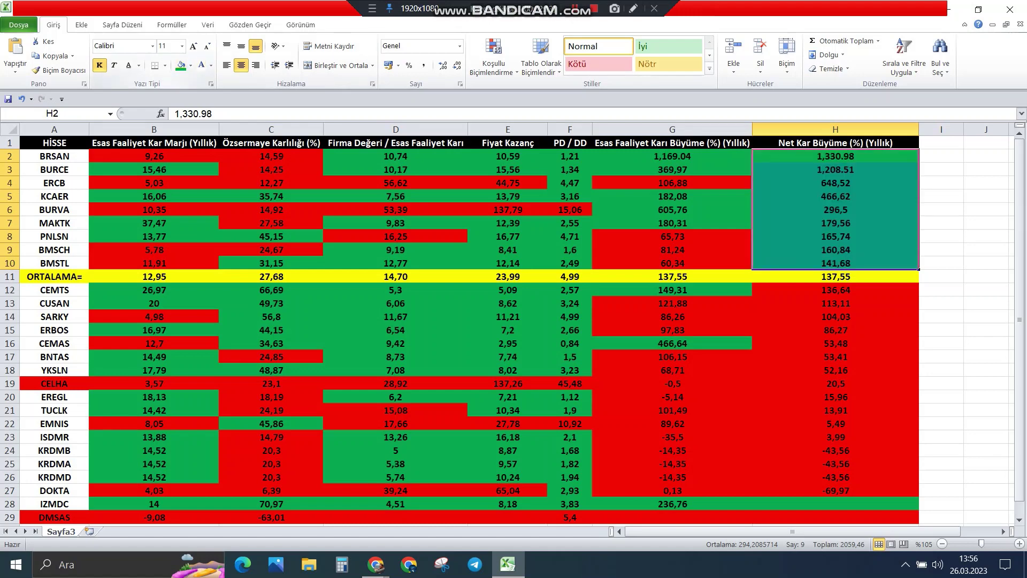
click(941, 195)
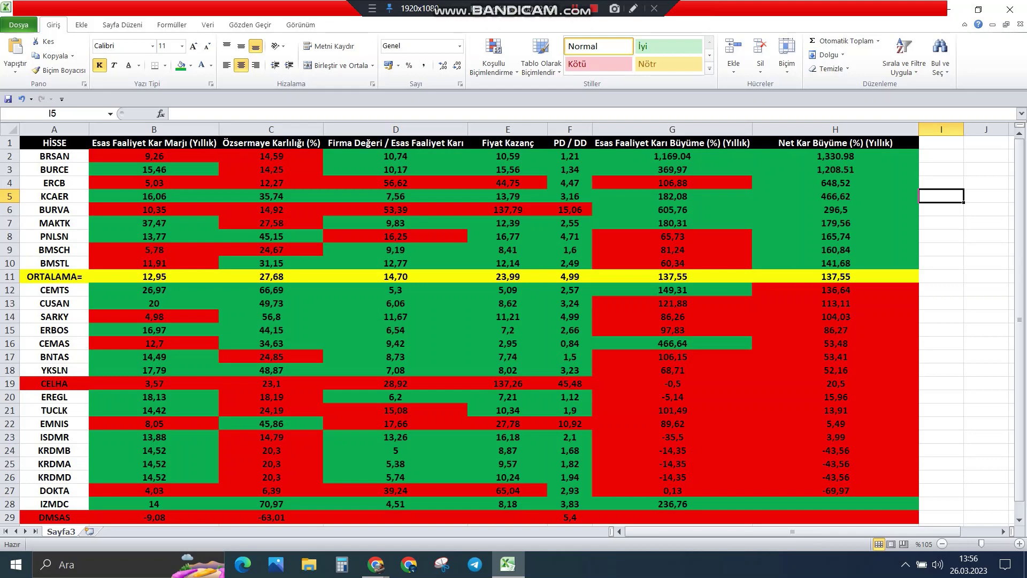
Fill the name cells of KCAER and IZMDC, the companies with green in every ratio column, with green.
click(835, 195)
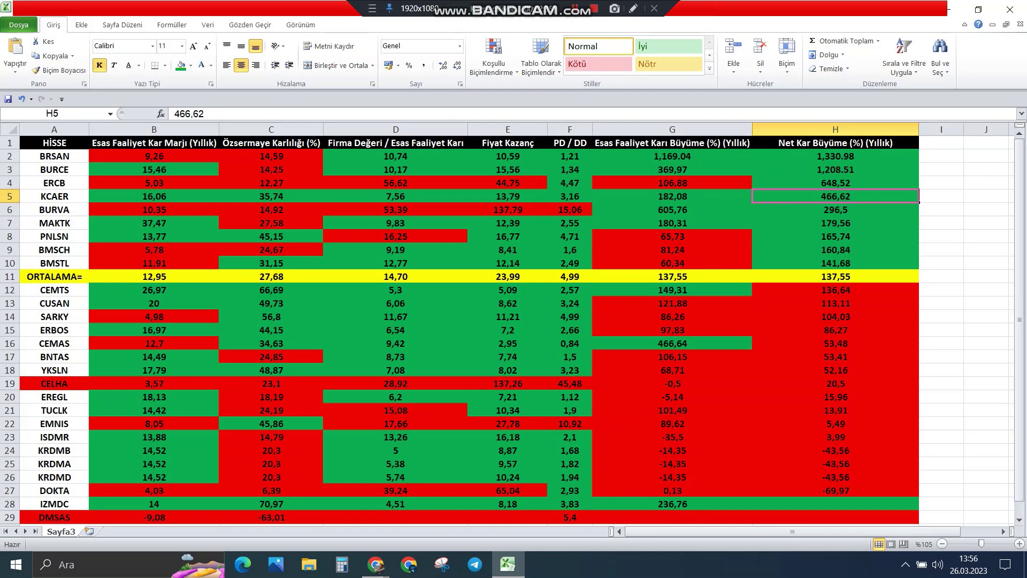
click(672, 196)
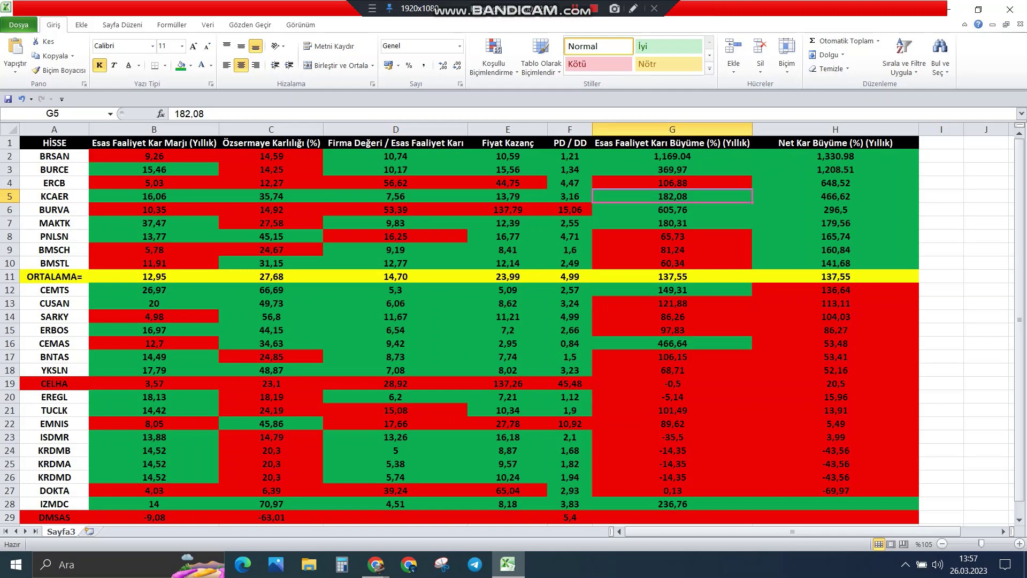
click(54, 196)
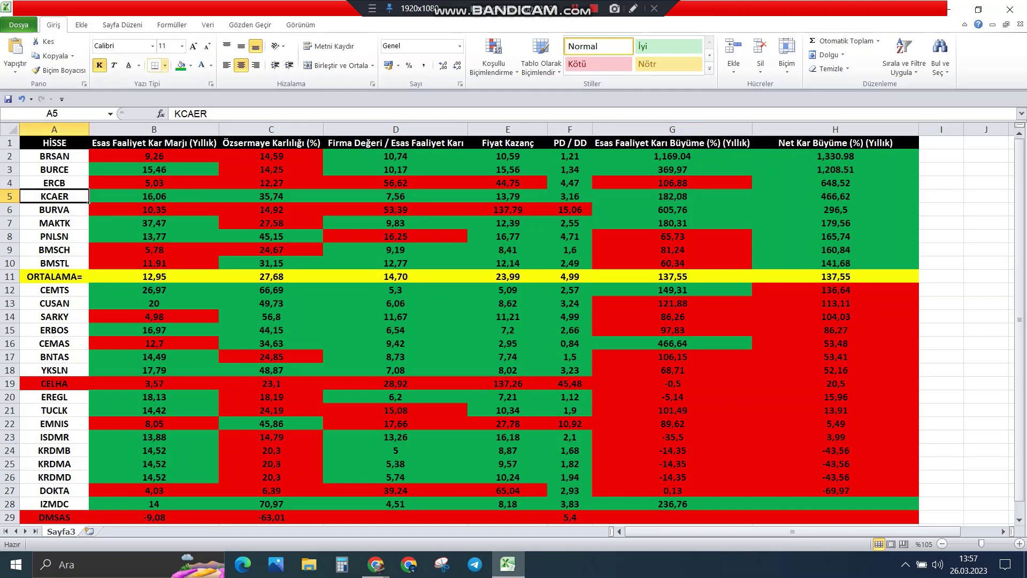
click(180, 65)
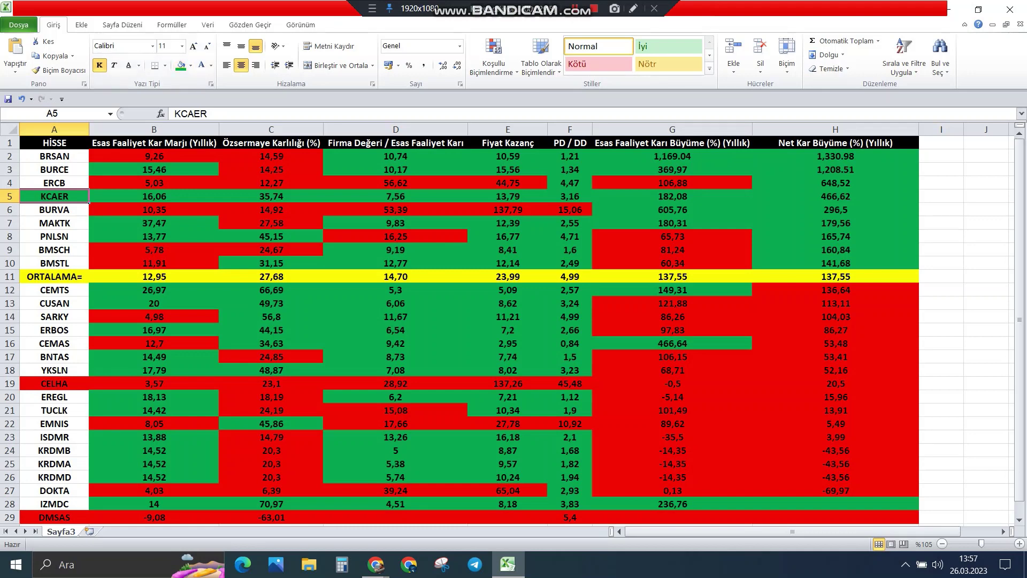
click(54, 503)
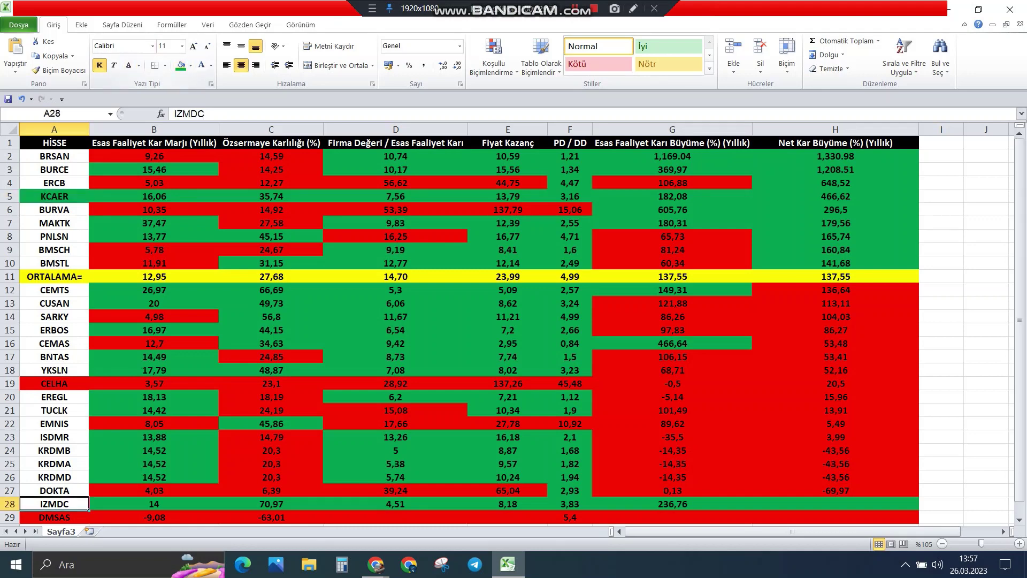
click(181, 64)
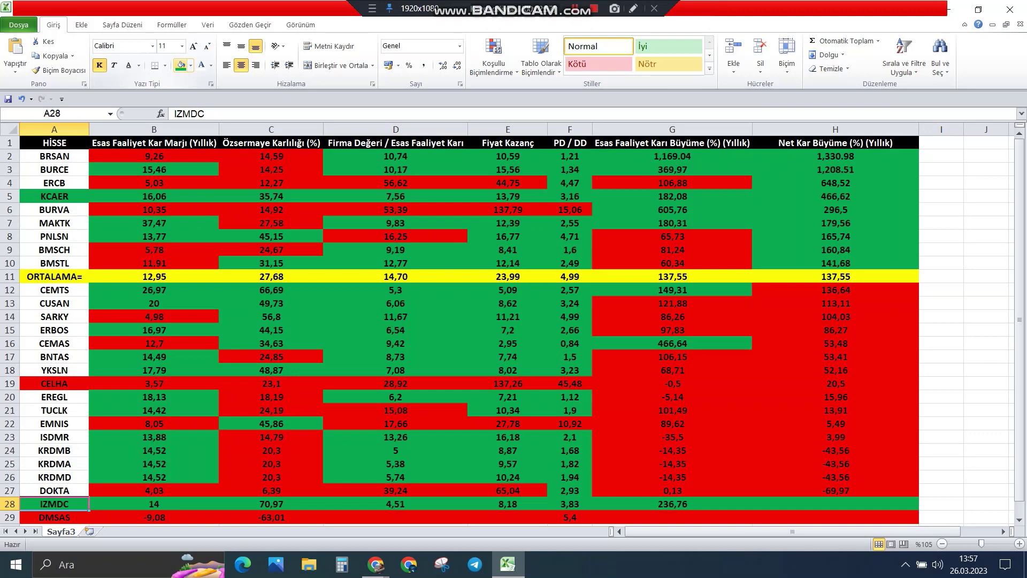
Fill the name cells of CEMTS, BURCE and MAKTK, the companies with only one red ratio, with light green.
click(54, 290)
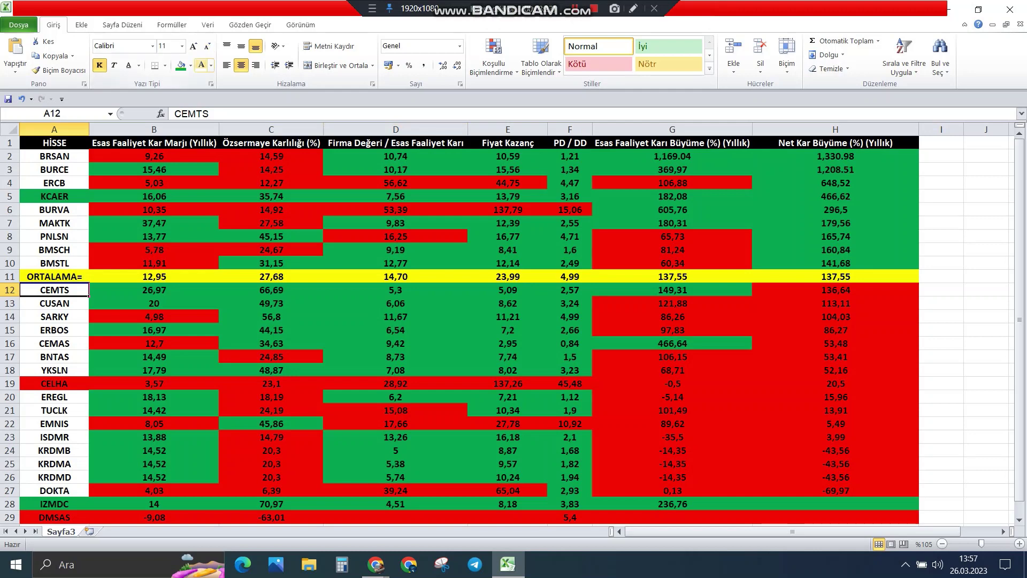
click(191, 66)
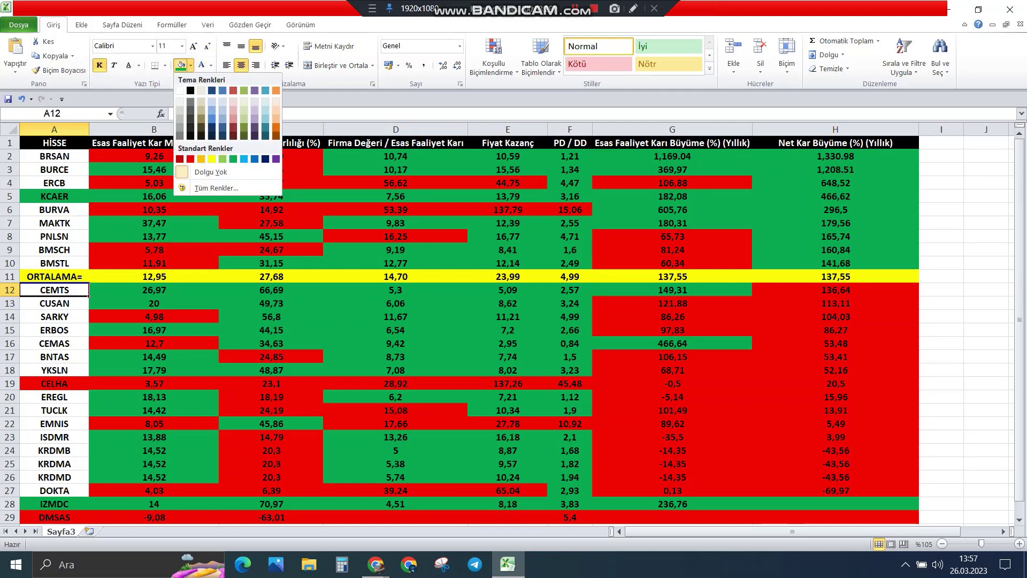
click(223, 158)
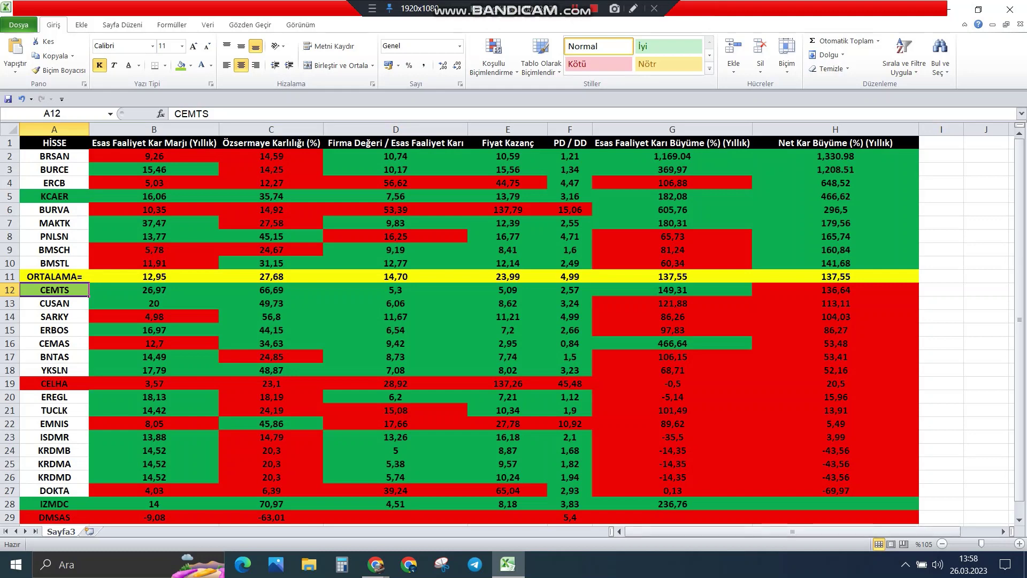
click(54, 169)
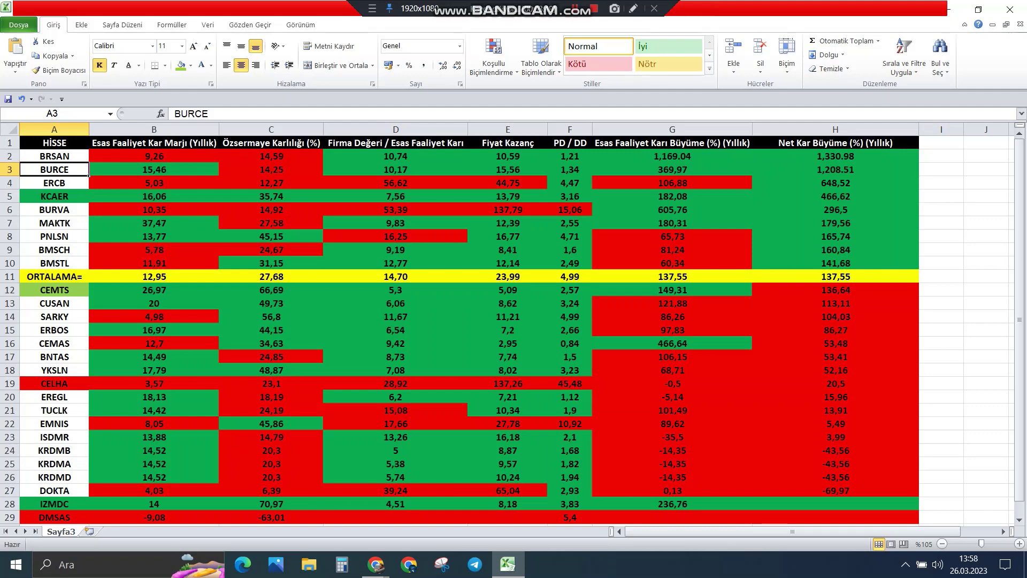
click(181, 65)
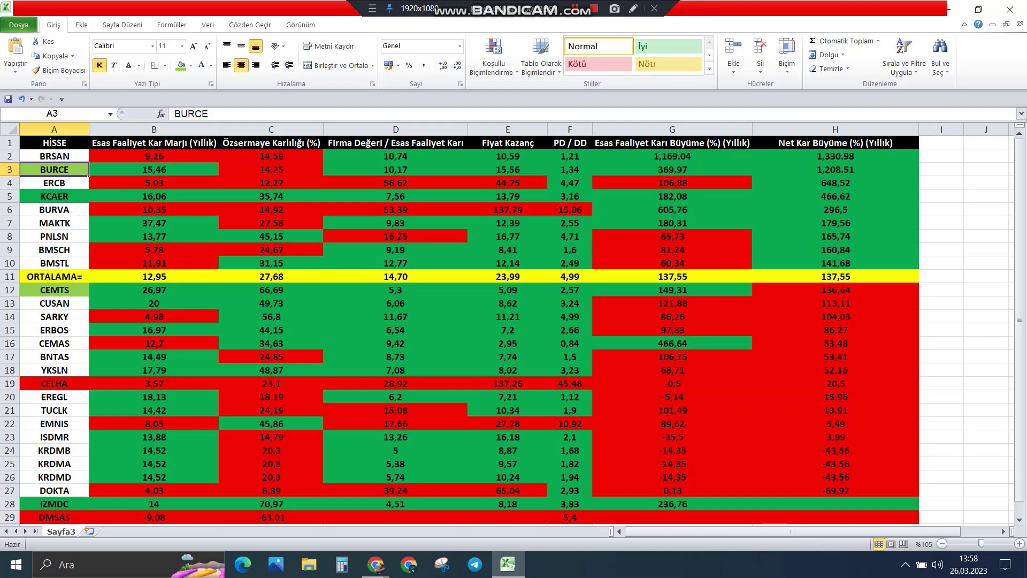
click(54, 223)
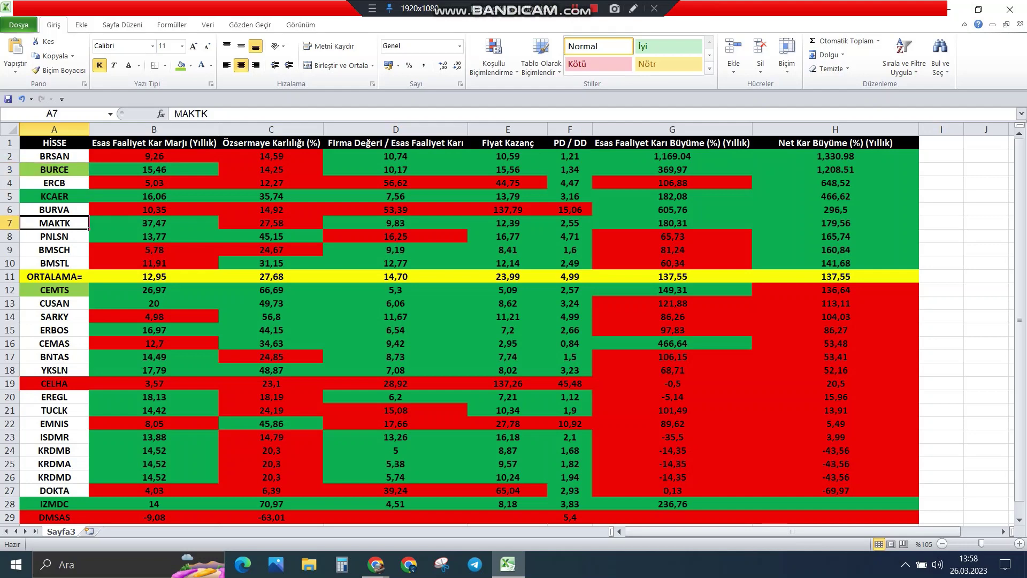
click(181, 65)
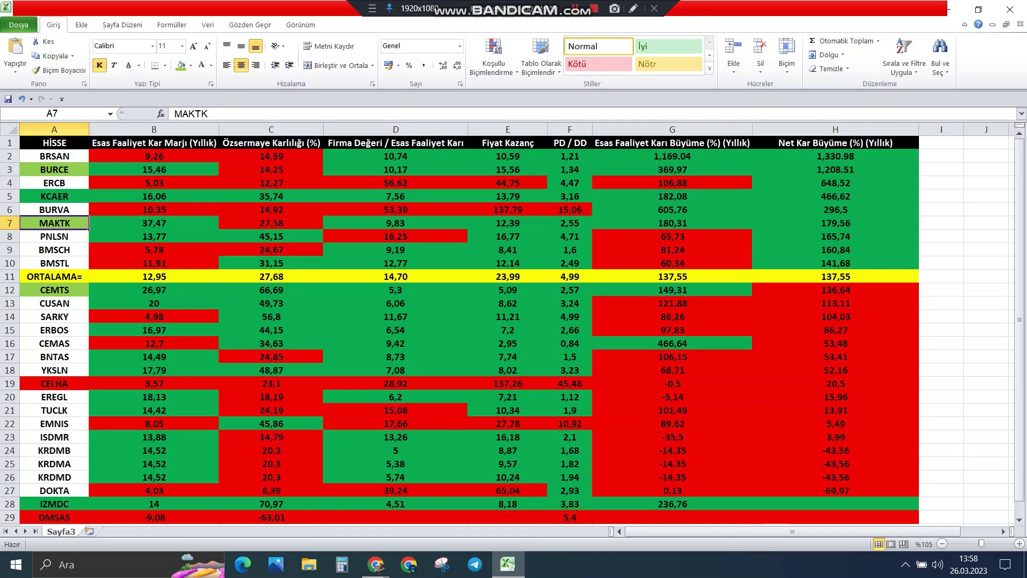
Review the colored comparison, checking CEMAS's operating profit growth, the KCAER and BURCE name cells, and BRSAN's two growth values.
click(672, 343)
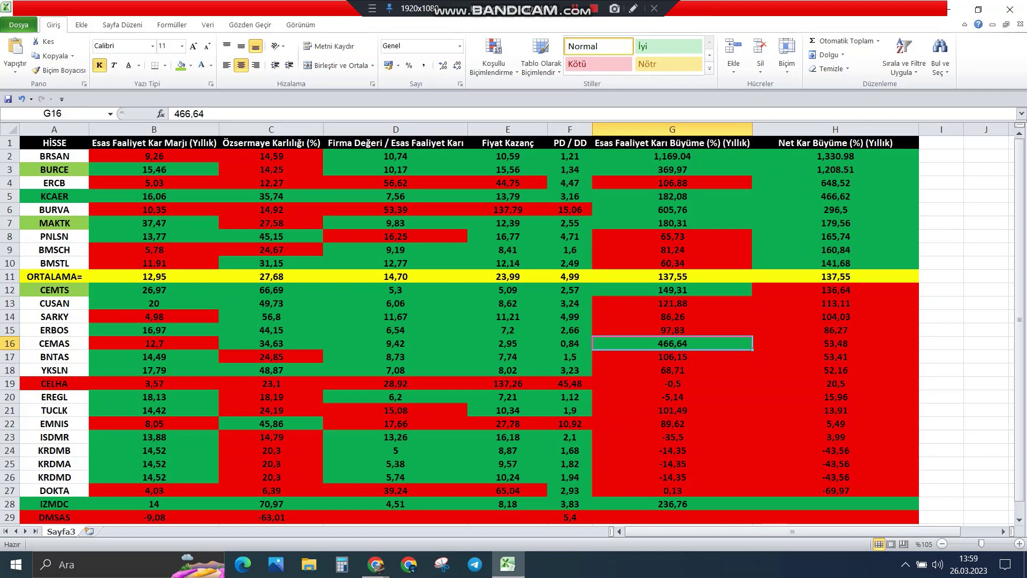
click(54, 196)
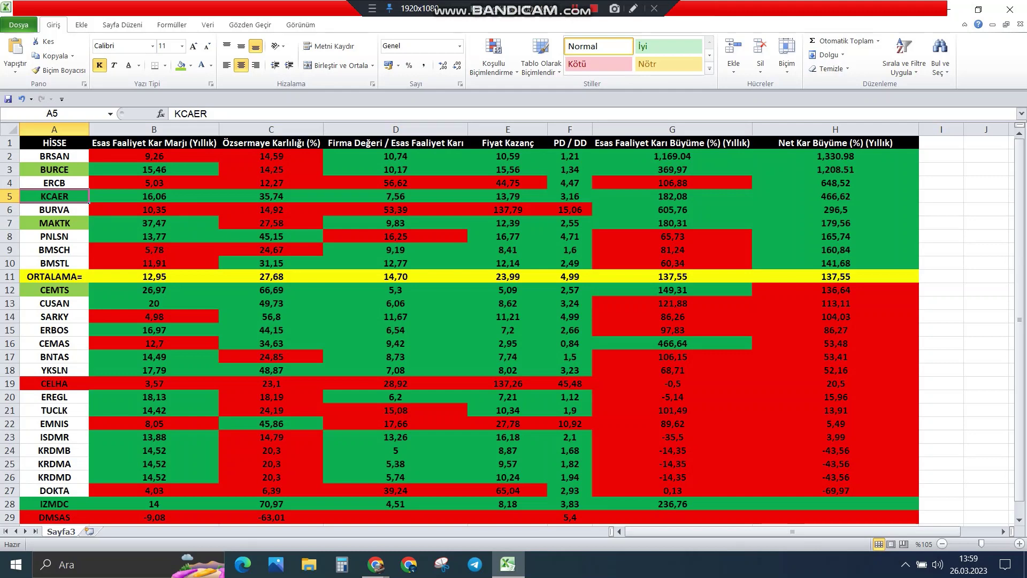
click(54, 170)
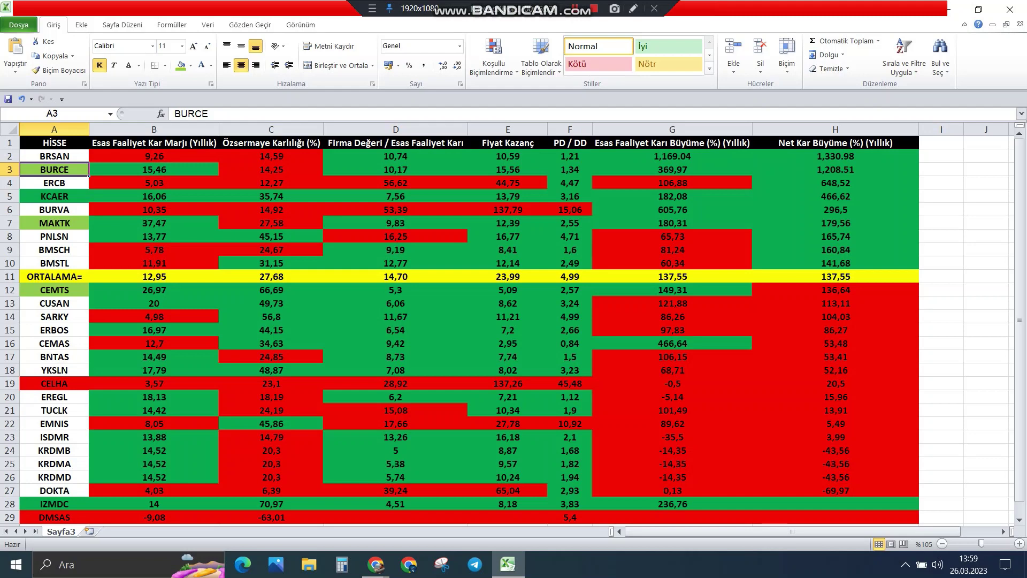
click(54, 157)
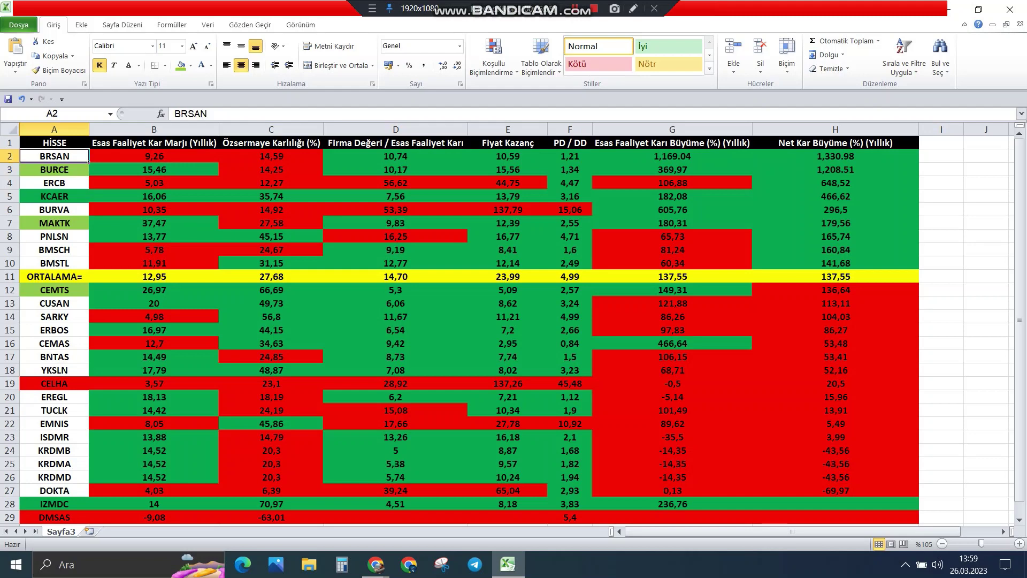
click(672, 156)
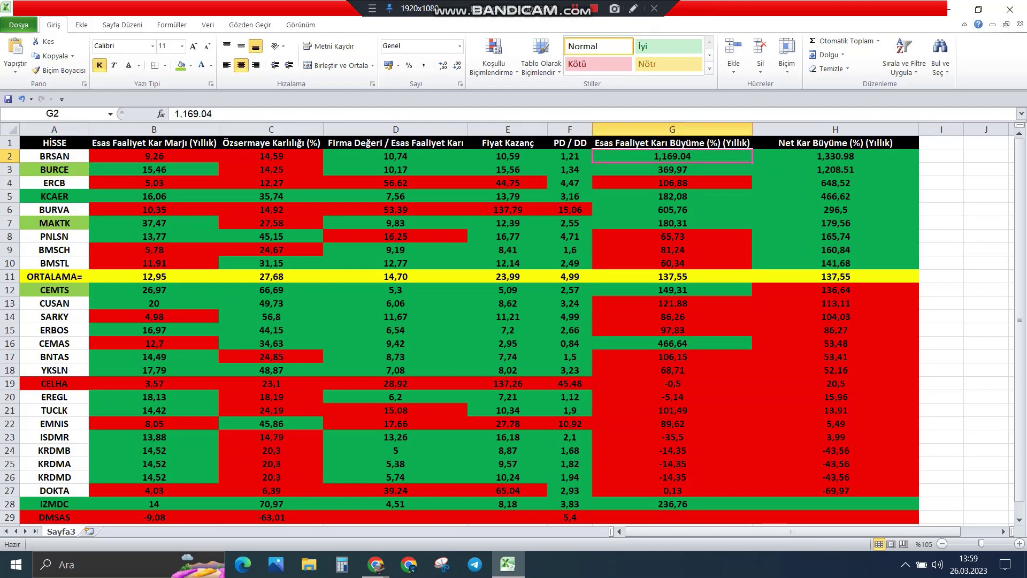
click(835, 156)
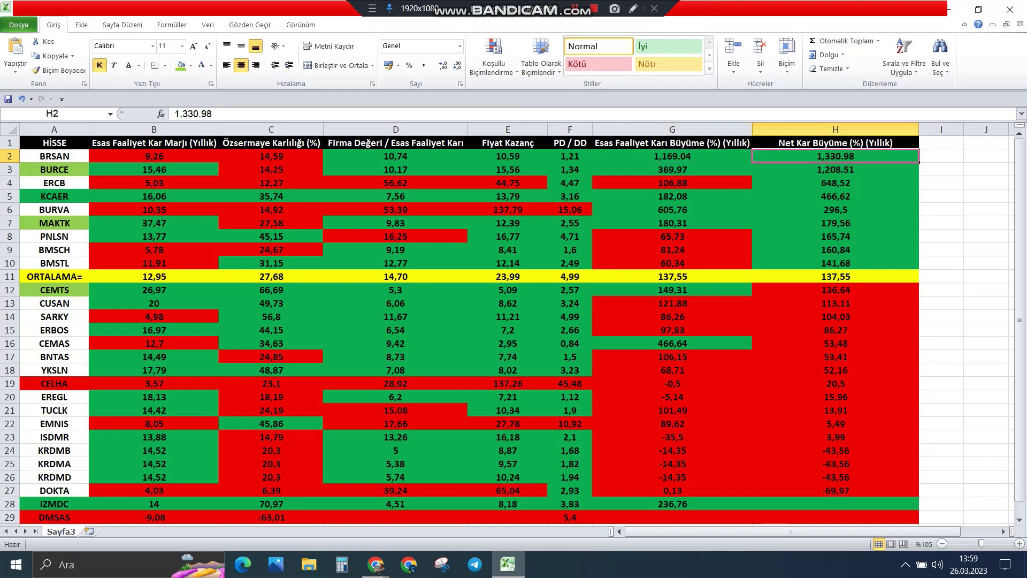